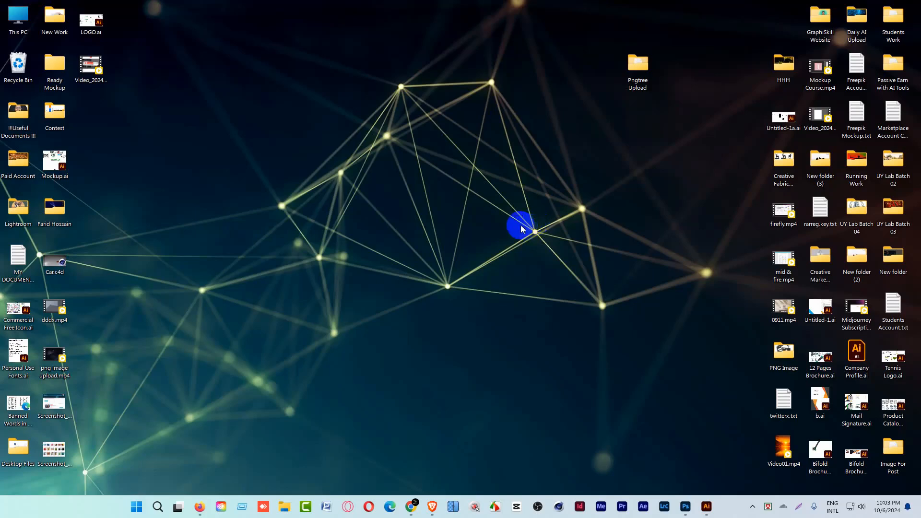
Switch to Brave, open the details of the passed Diwali background, and agree to its cooperation model.
click(432, 506)
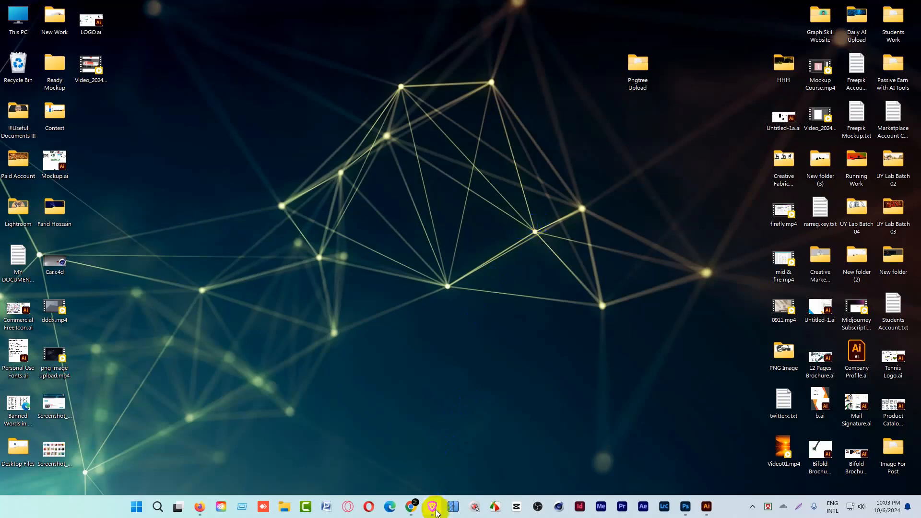
click(277, 131)
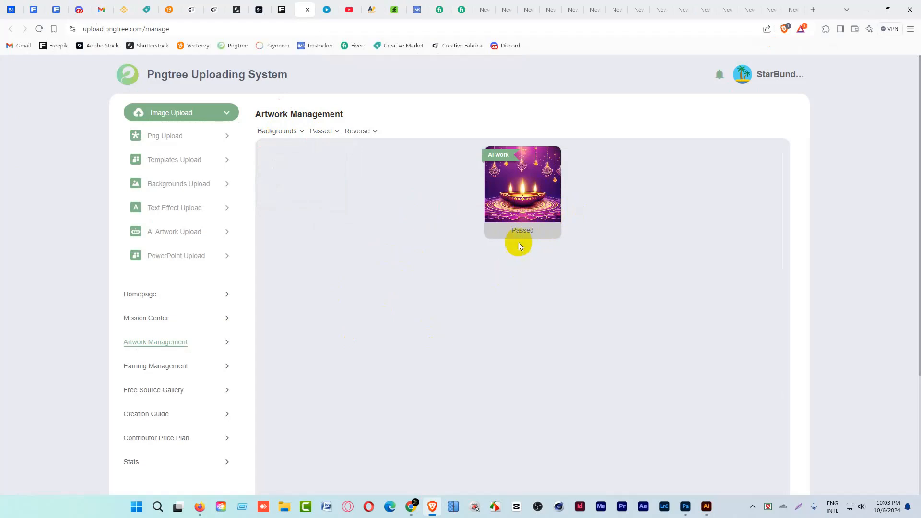
click(527, 197)
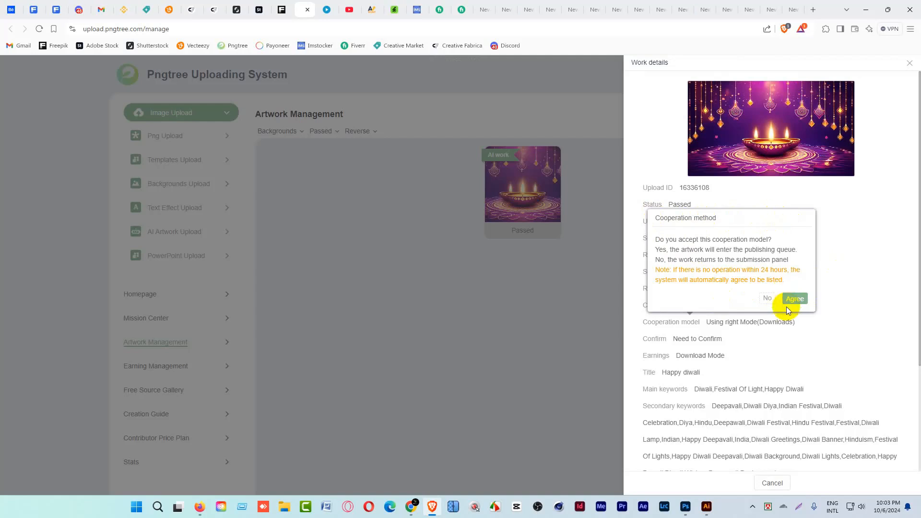
click(796, 299)
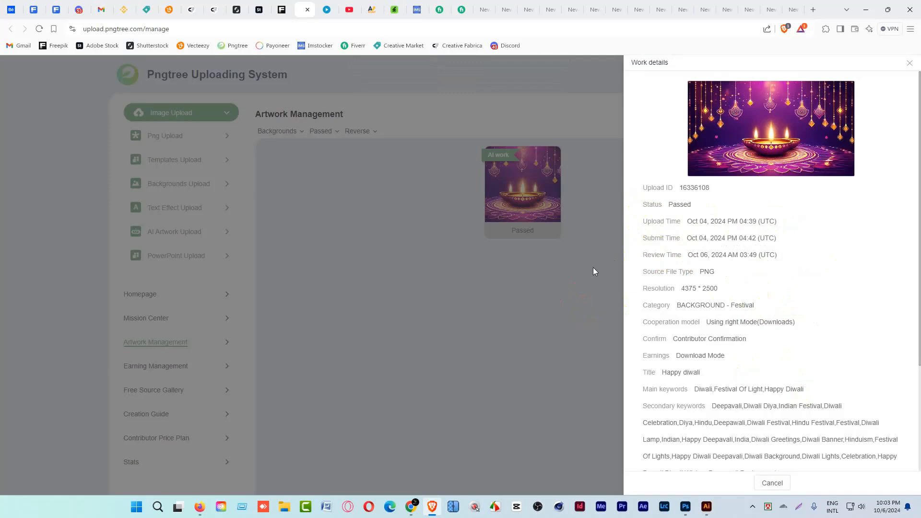
scroll(754, 415, down, 4)
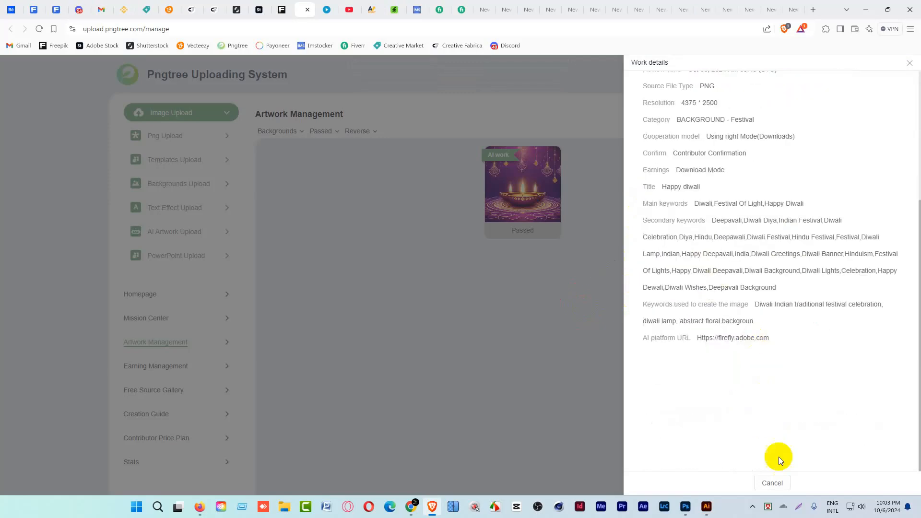
click(772, 483)
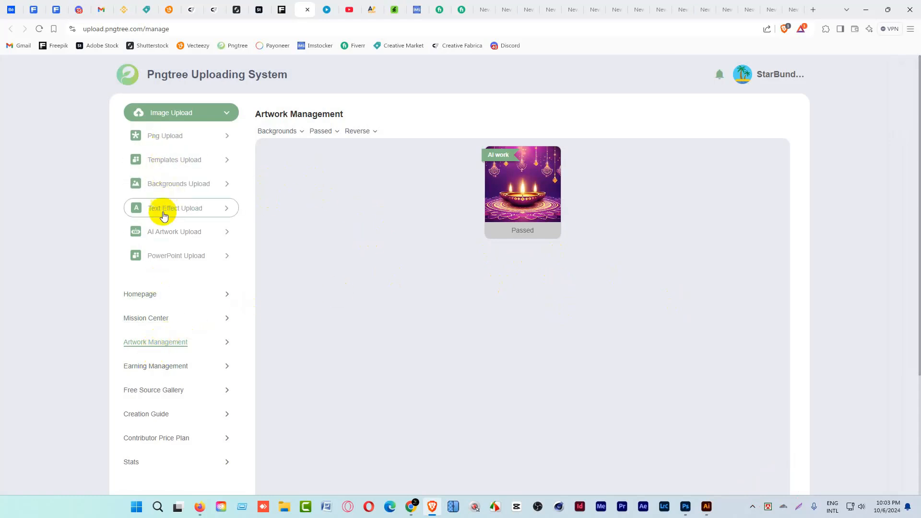
Go to AI Artwork Upload, remove the selected mission, and reselect the AI upload Artificial Intelligence Background mission from the task center.
click(174, 234)
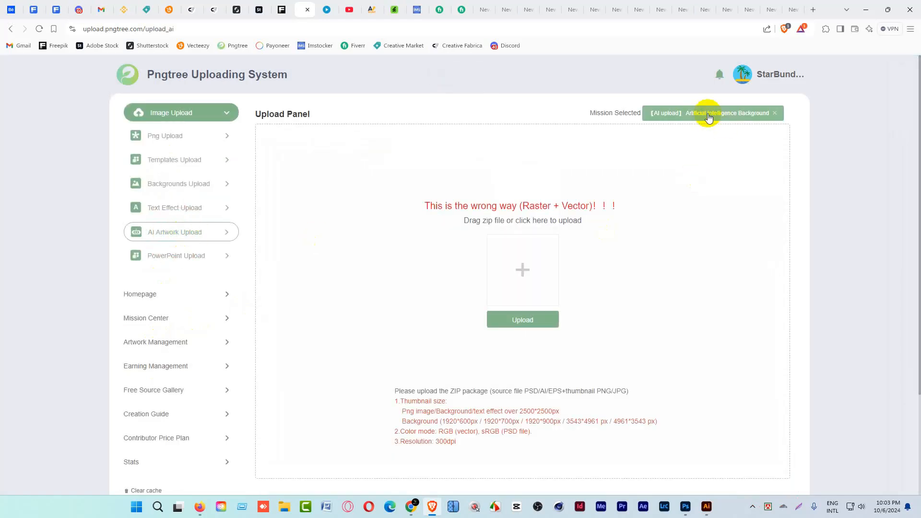
click(776, 114)
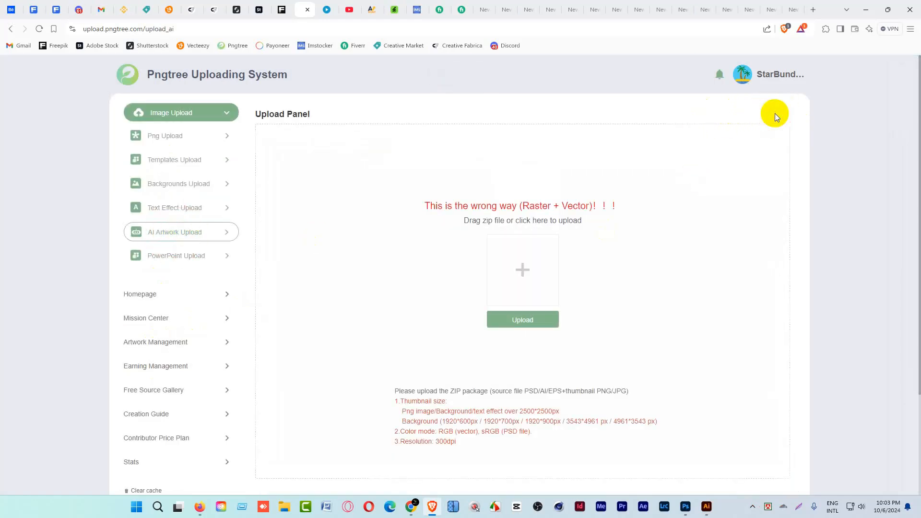
click(517, 321)
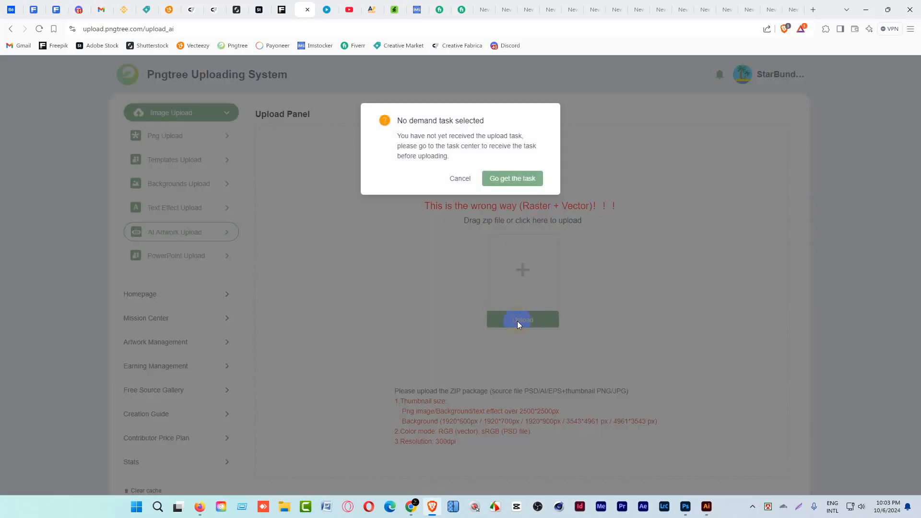
click(511, 179)
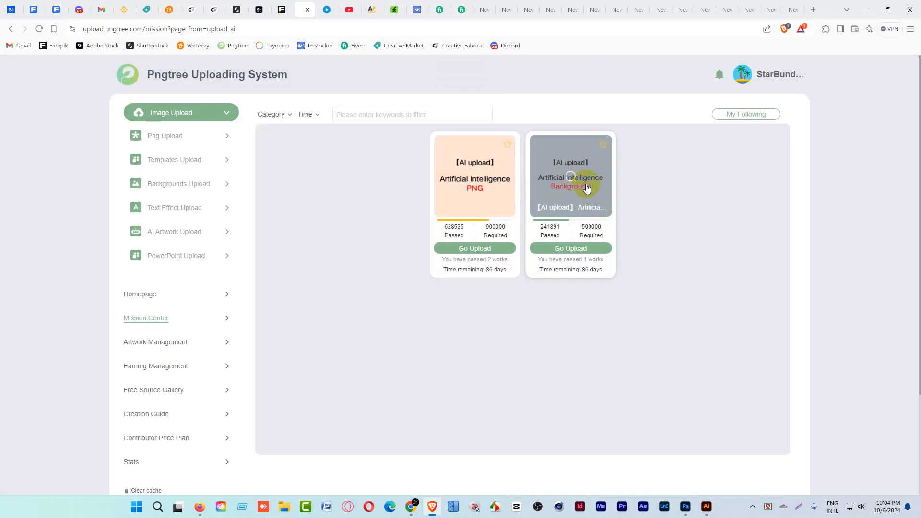
click(575, 250)
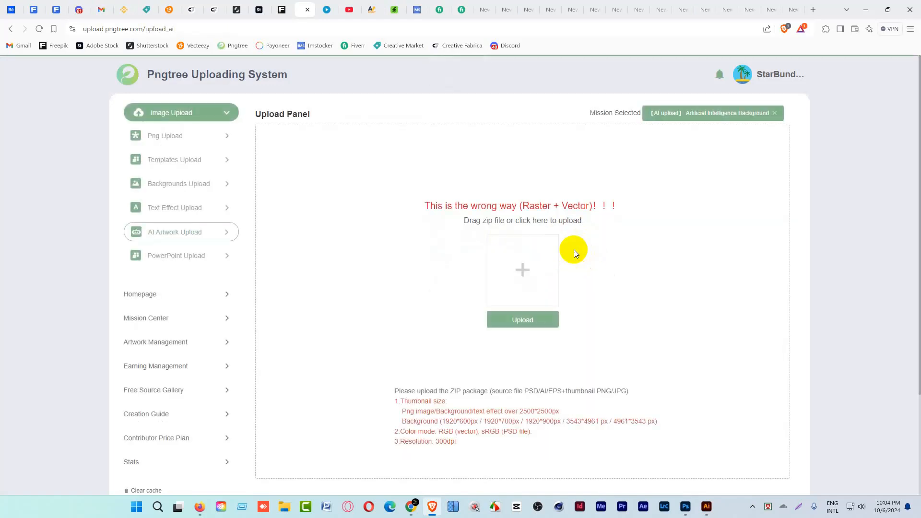
Examine the upload requirements for PNG and background thumbnail sizes, including the permitted background pixel dimensions.
scroll(486, 396, down, 1)
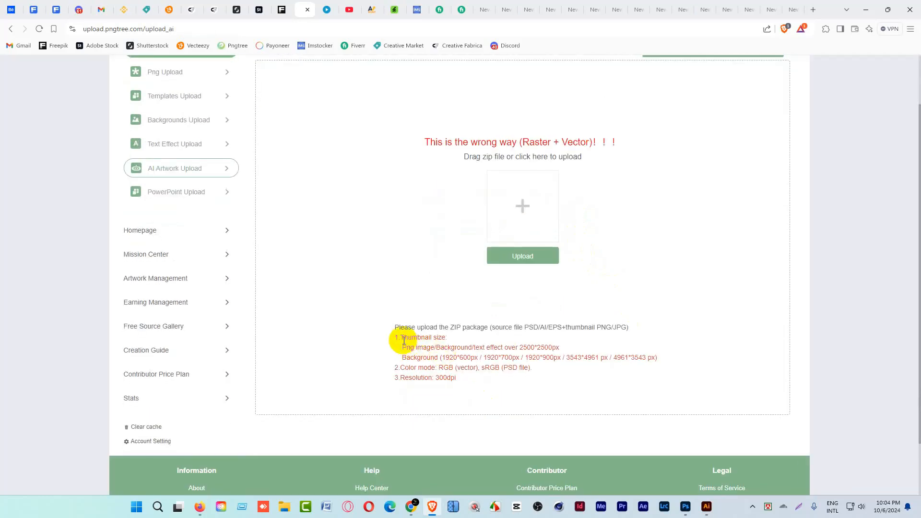
drag(403, 348, 553, 347)
click(521, 349)
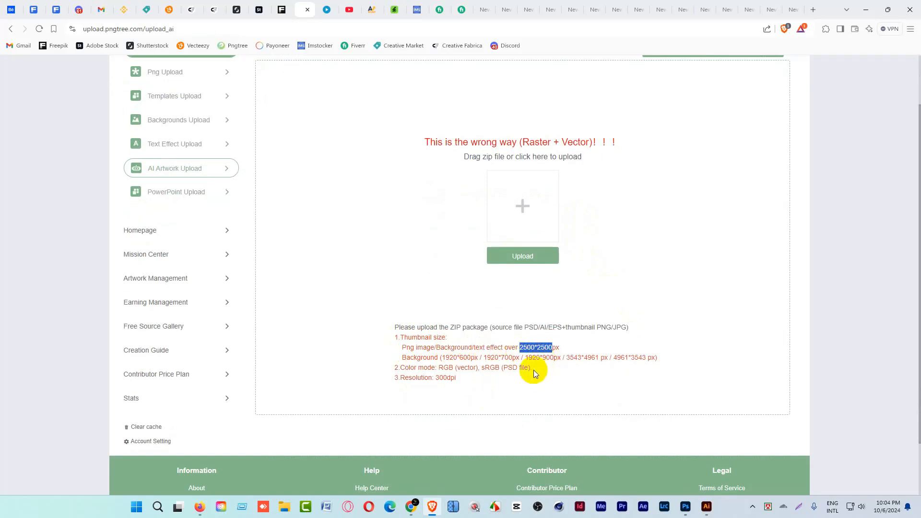
drag(398, 358, 447, 357)
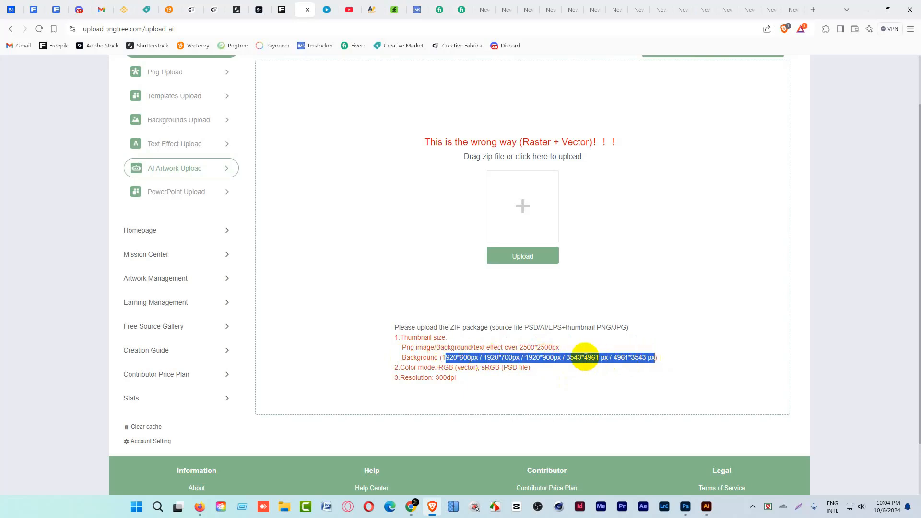
double_click(584, 359)
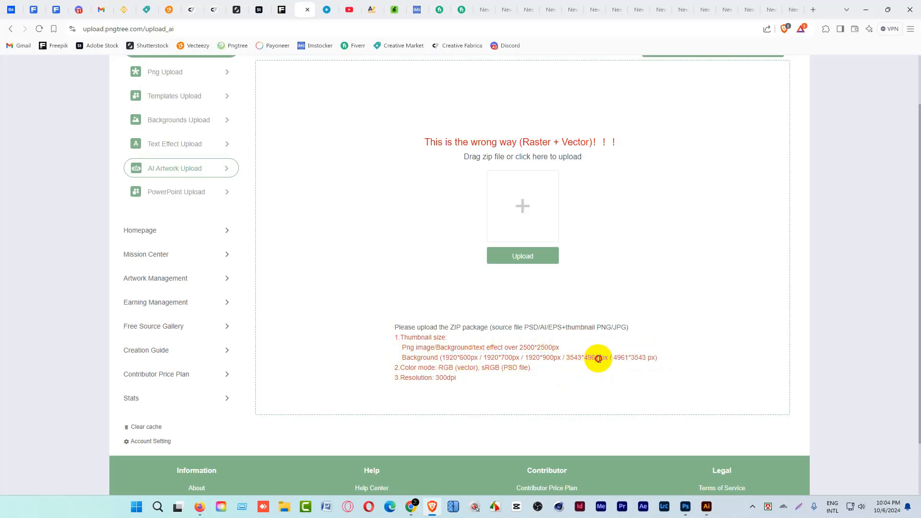
drag(585, 360, 584, 361)
drag(600, 359, 584, 362)
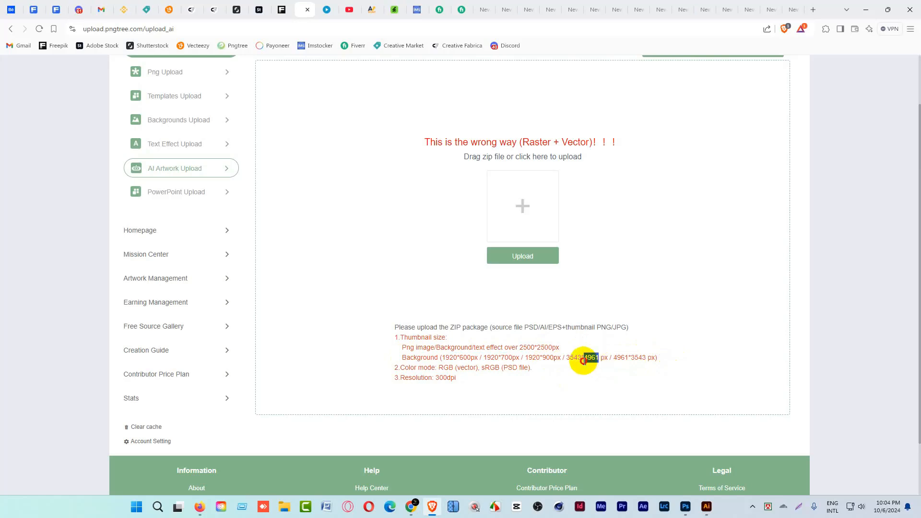
drag(471, 358, 445, 360)
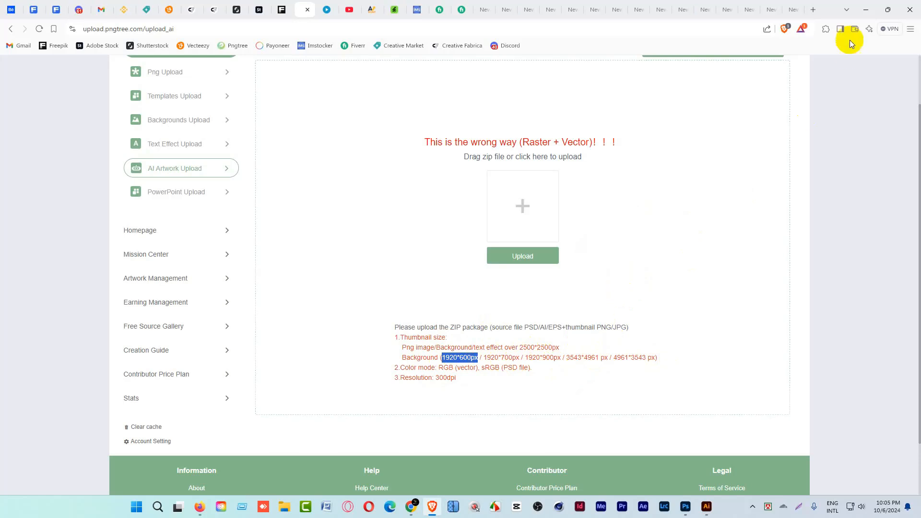
Open the Pngtree Upload folder on the desktop and look over the images BG01.jpg, BG02.jpg and BG03.png.
click(867, 9)
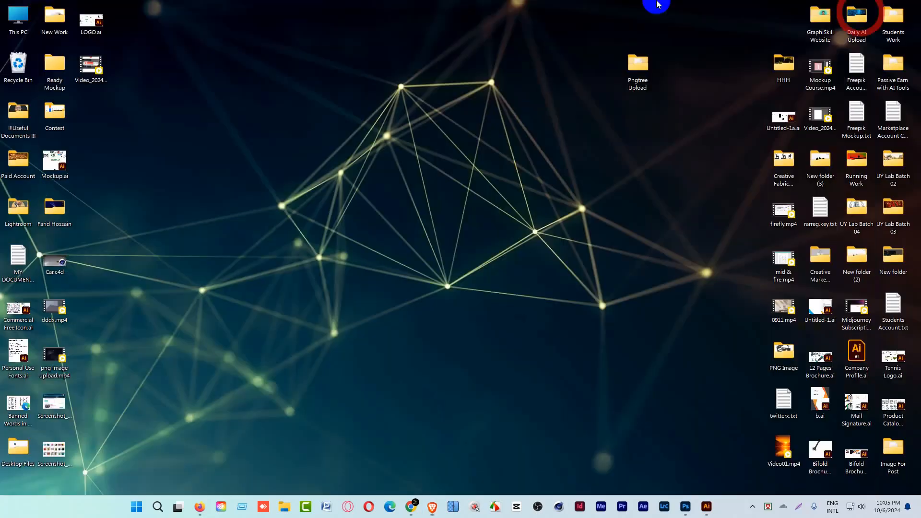
double_click(637, 79)
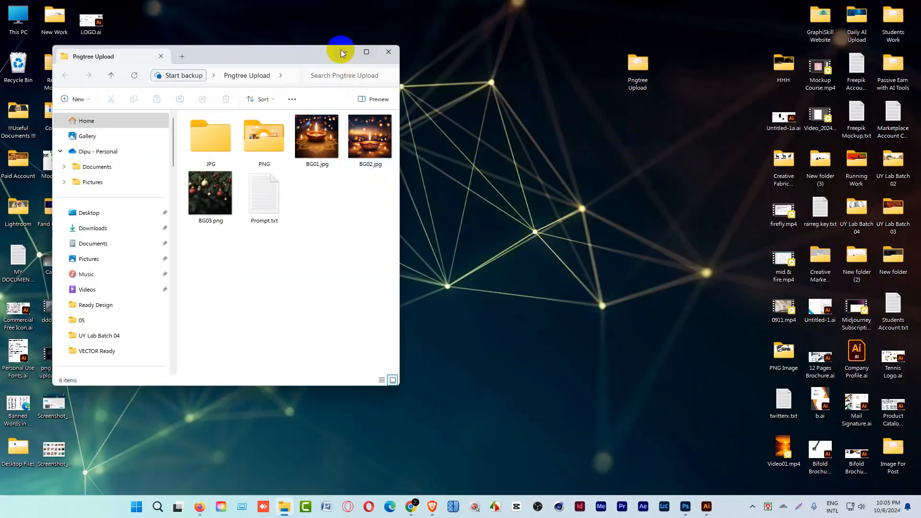
drag(339, 52, 505, 62)
click(480, 151)
click(535, 146)
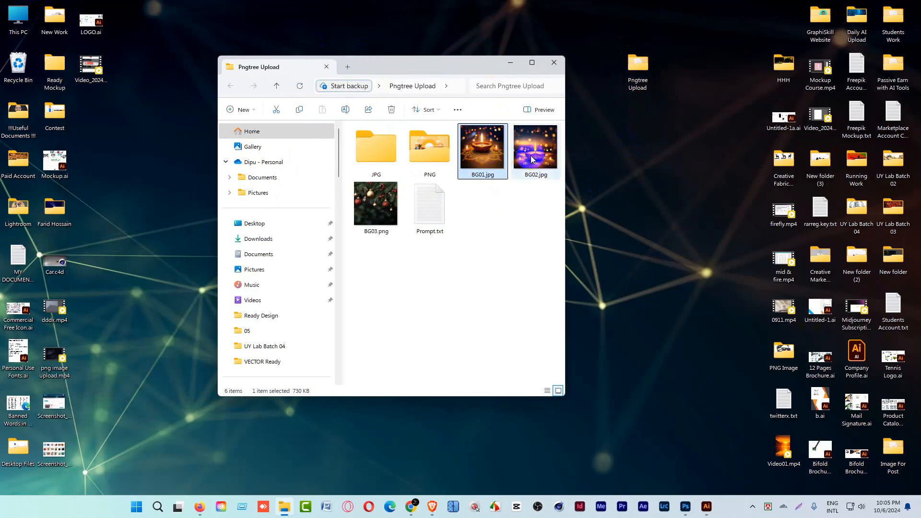
click(376, 216)
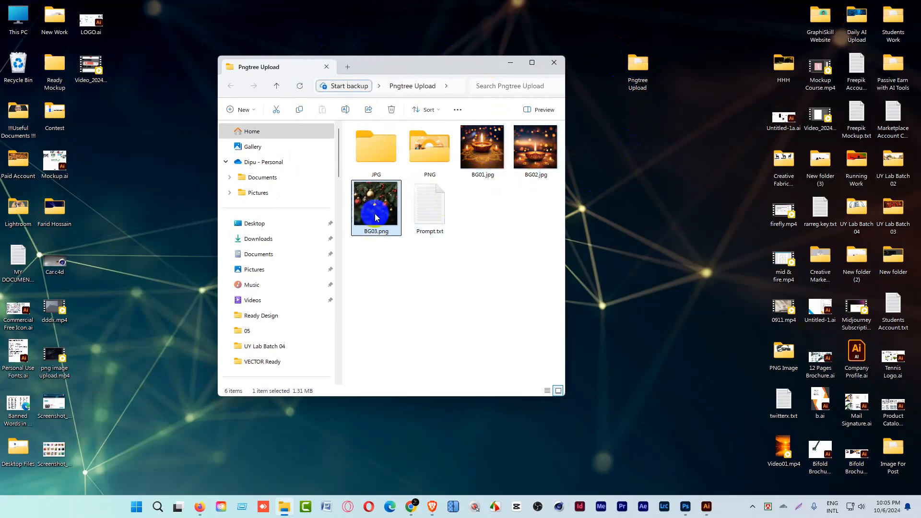
click(477, 152)
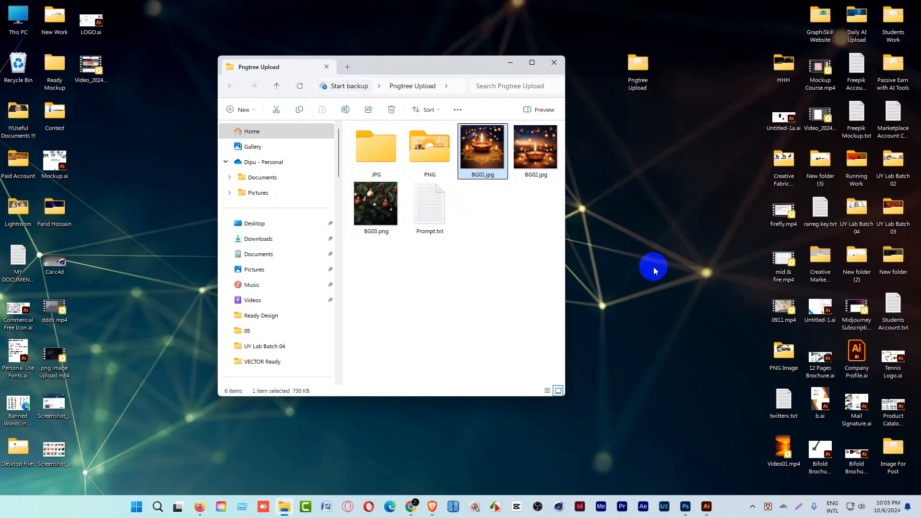
Switch to Photoshop and open BG01.jpg, BG02.jpg and BG03.png from the Pngtree Upload folder on the desktop.
click(686, 507)
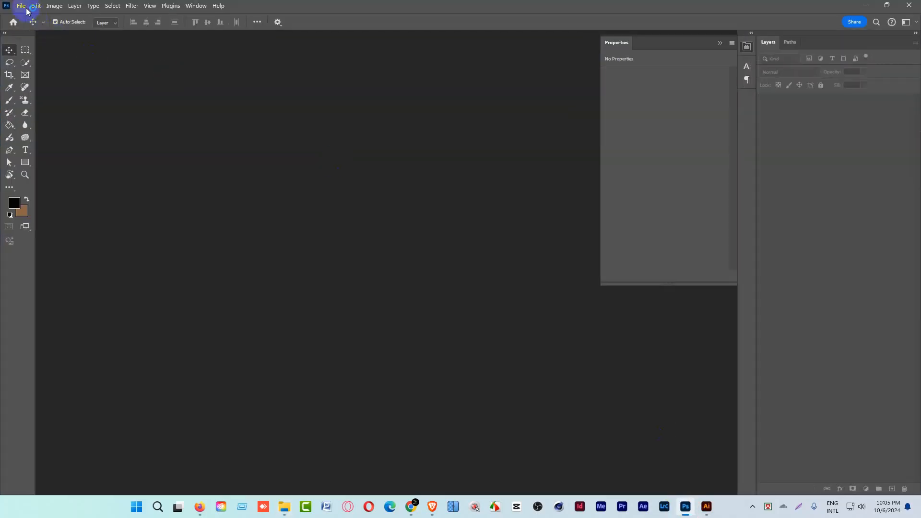
click(25, 8)
click(35, 31)
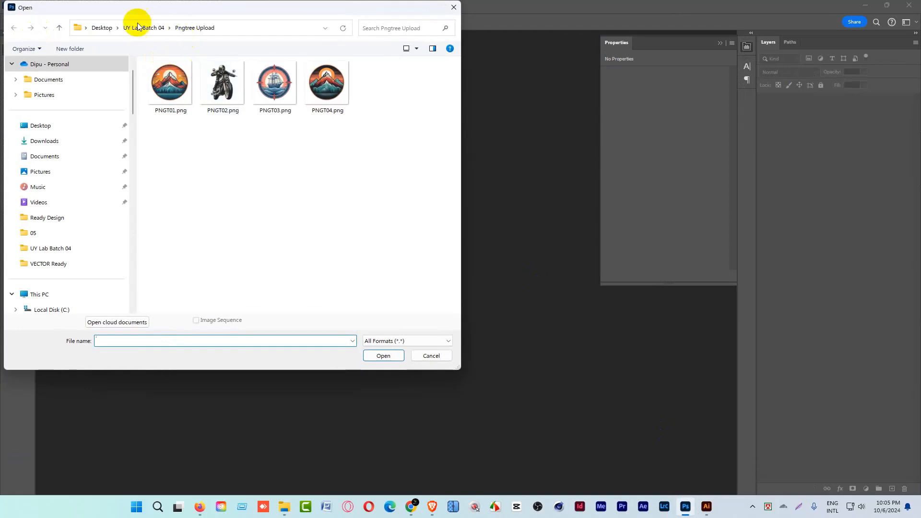
click(102, 27)
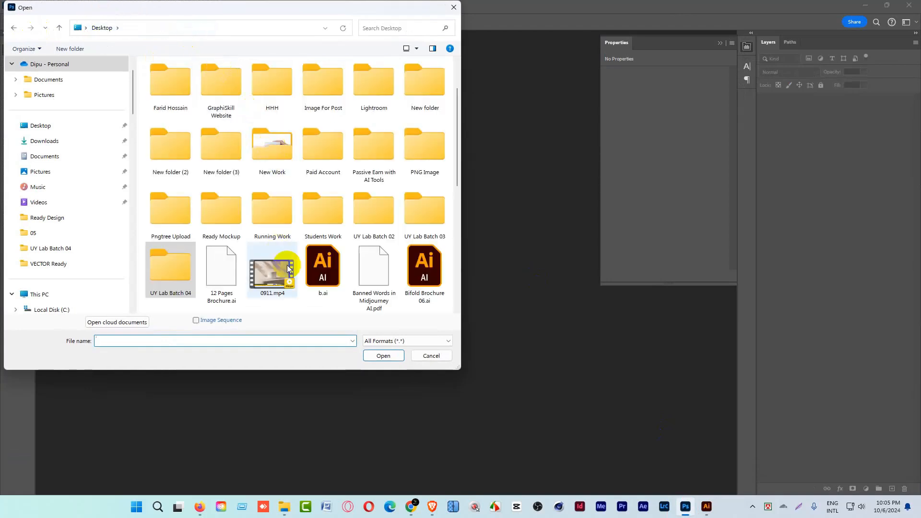
double_click(172, 212)
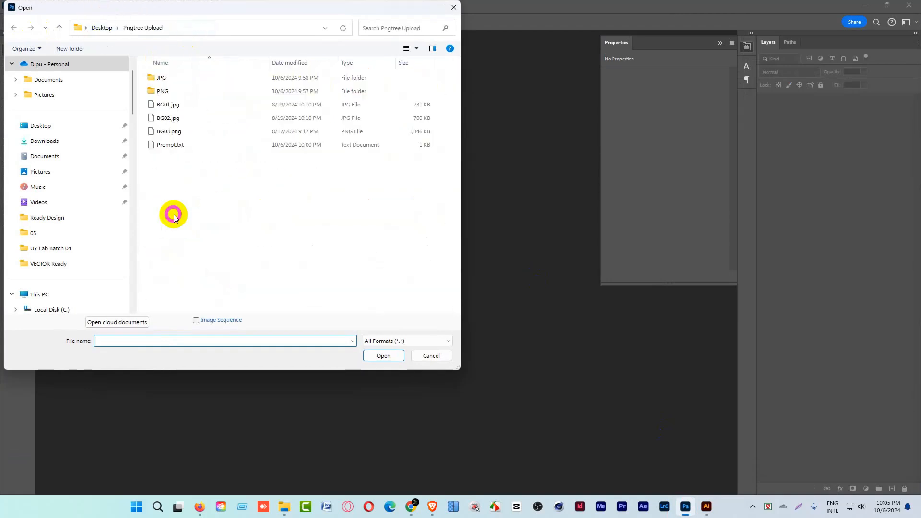
click(170, 104)
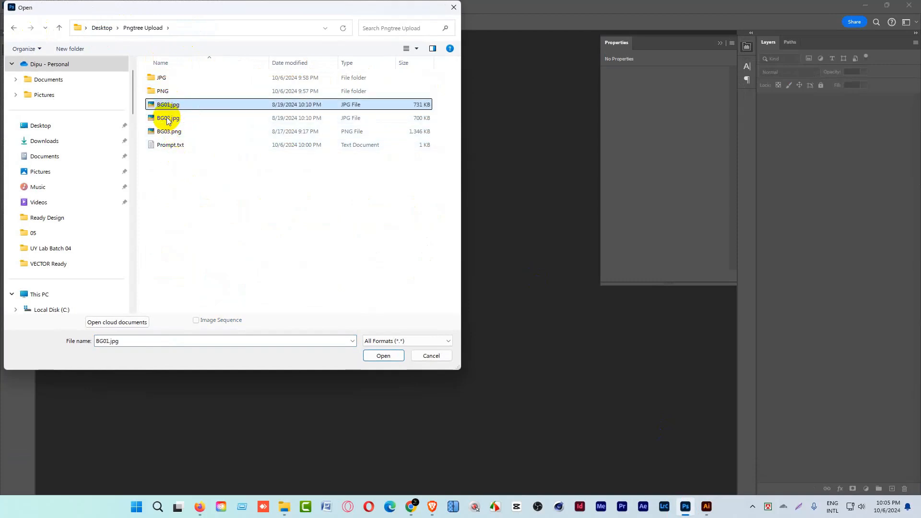
ctrl+click(168, 118)
ctrl+click(167, 131)
click(387, 356)
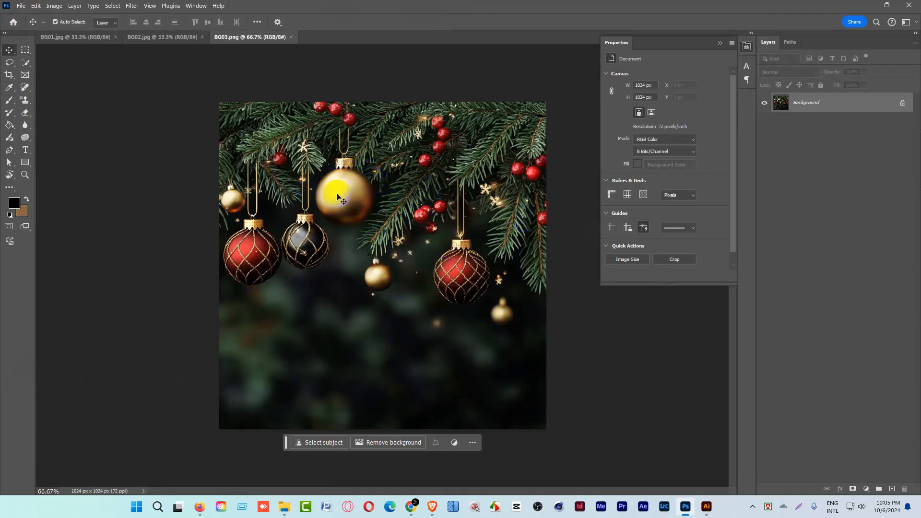
Review the Image Size resampling methods for BG03.png, including Preserve Details 2.0, without applying a resize.
key(ctrl+alt+i)
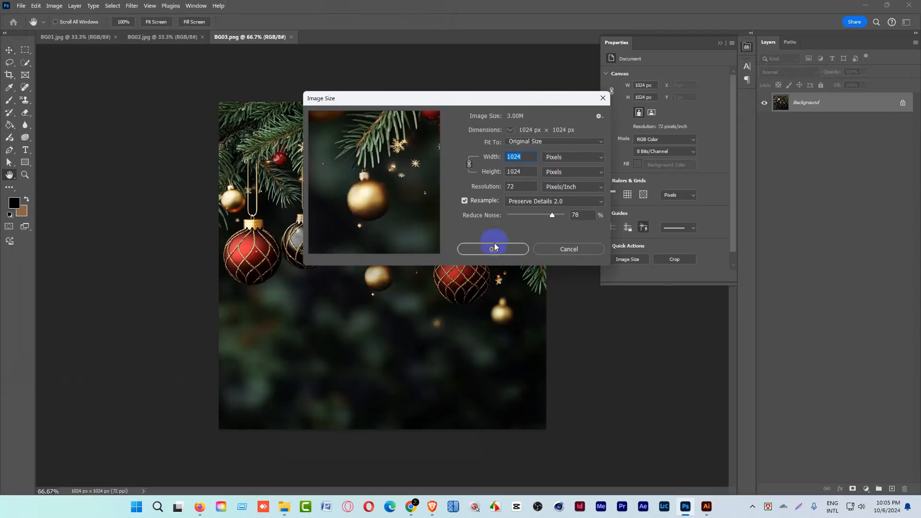
click(565, 207)
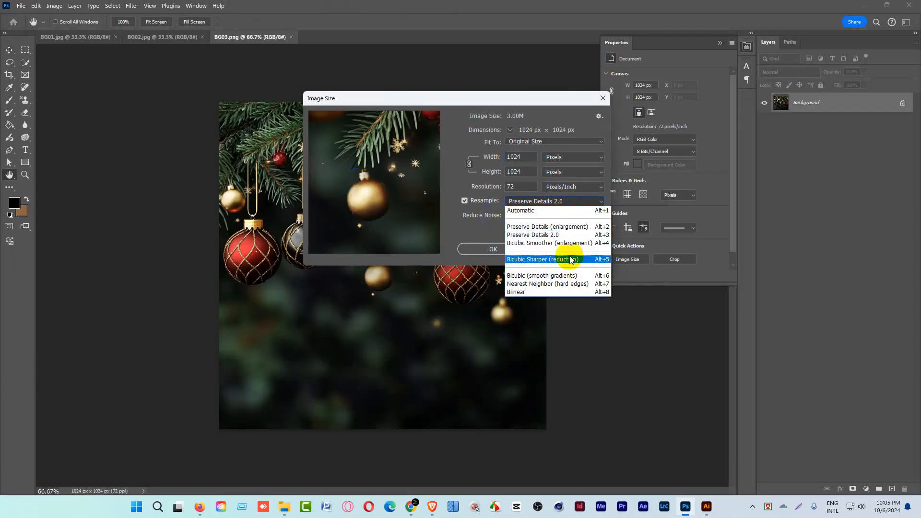
click(559, 240)
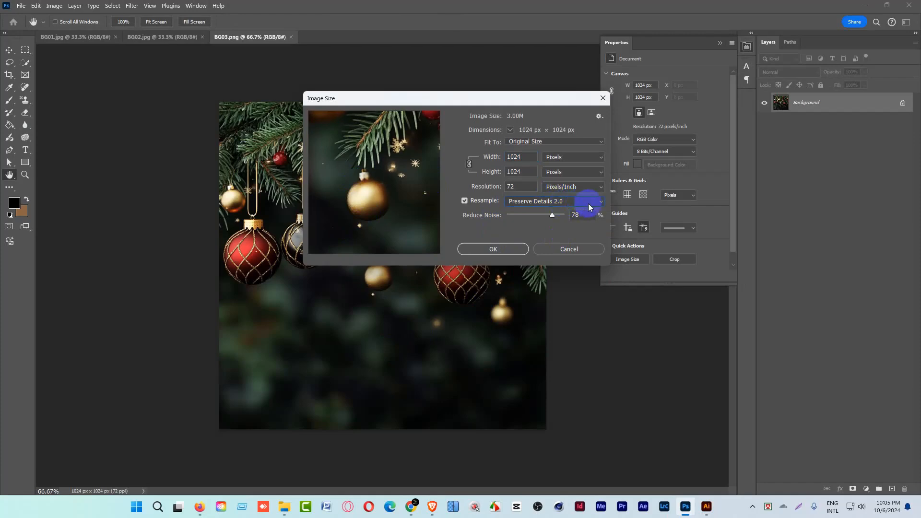
click(569, 250)
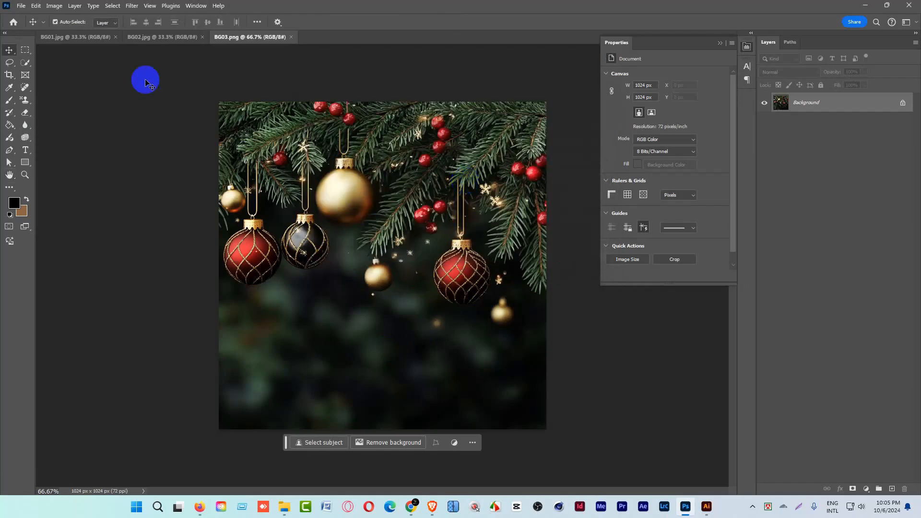
In the Technology Previews preferences, have Preserve Details 2.0 Upscale and precise previews for 16-bit documents enabled.
click(37, 7)
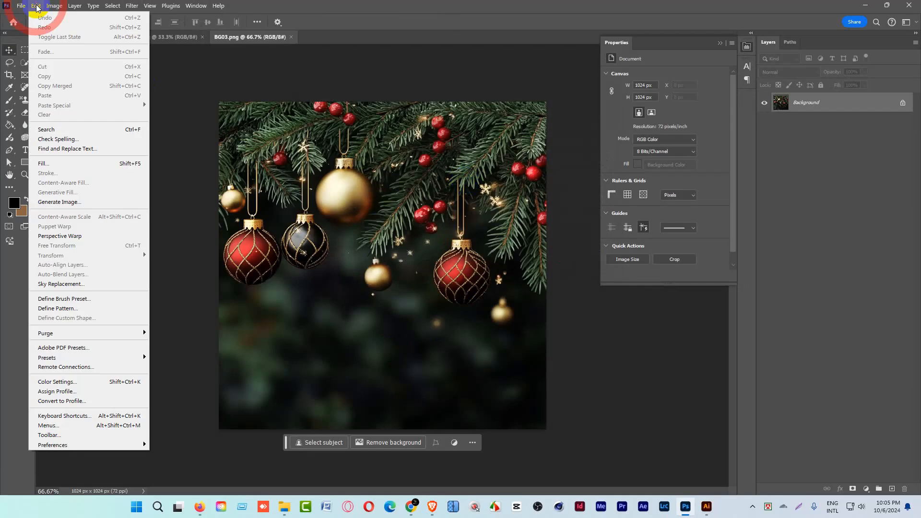
click(103, 446)
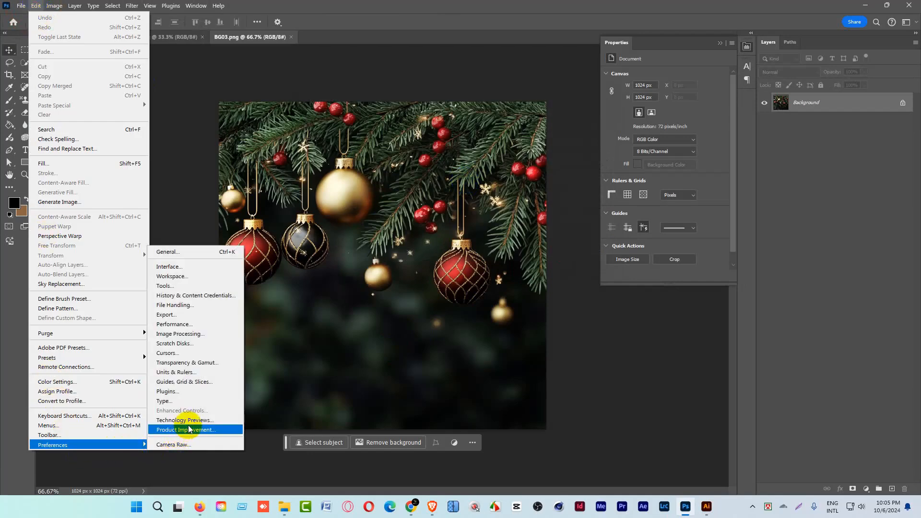
click(189, 421)
click(210, 202)
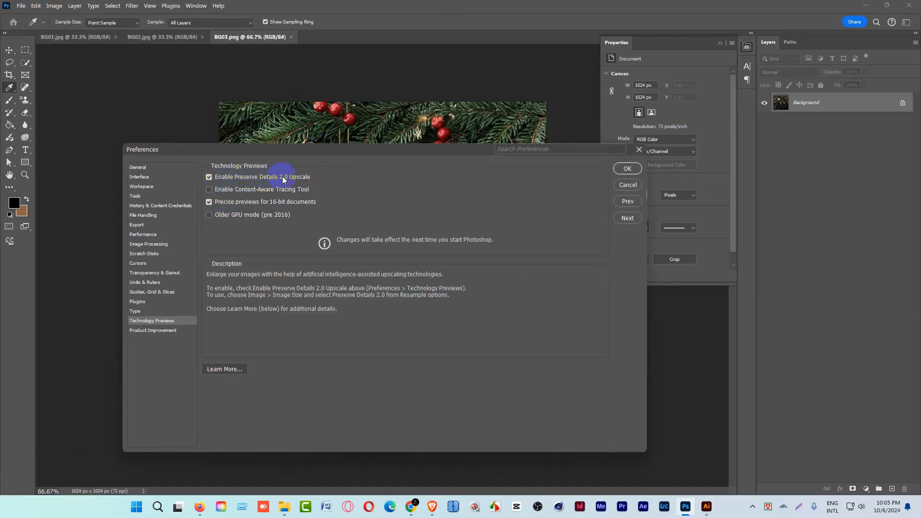
click(634, 170)
key(v)
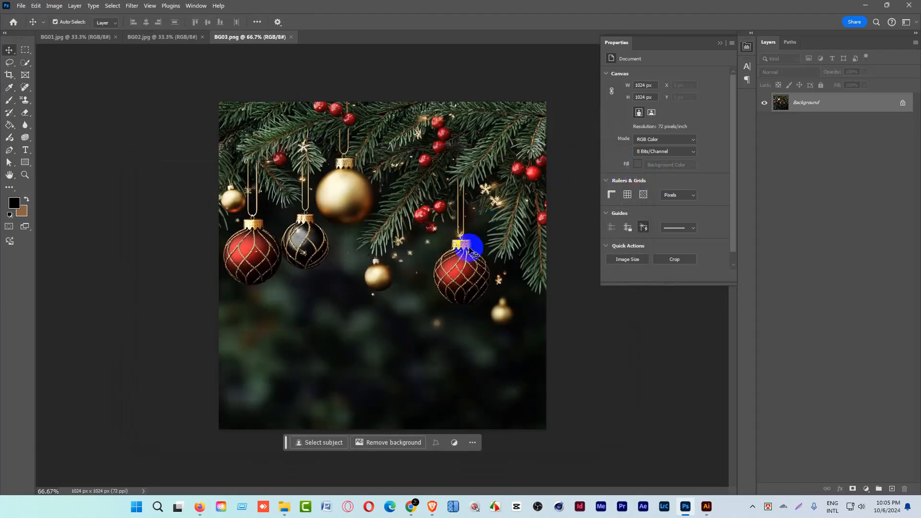
Set the image resize of BG03.png to resample with Preserve Details 2.0 and 80% noise reduction.
key(ctrl+alt+i)
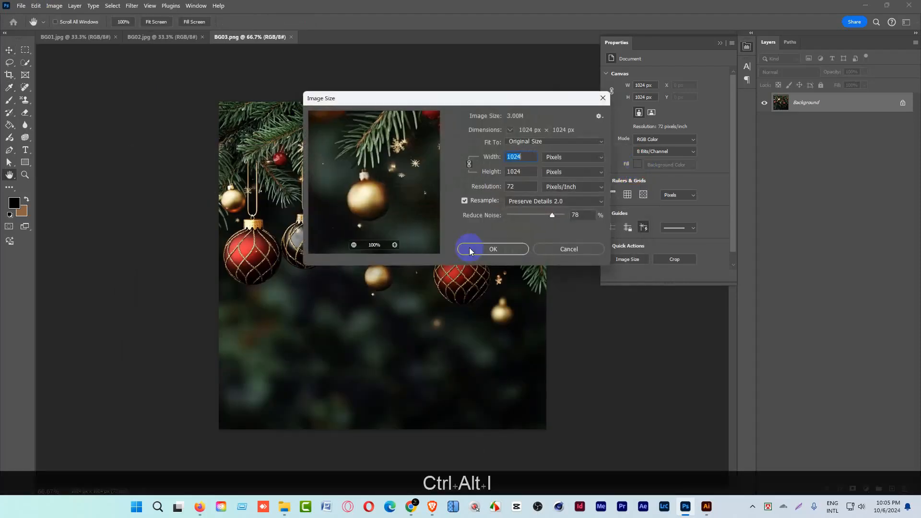
click(539, 202)
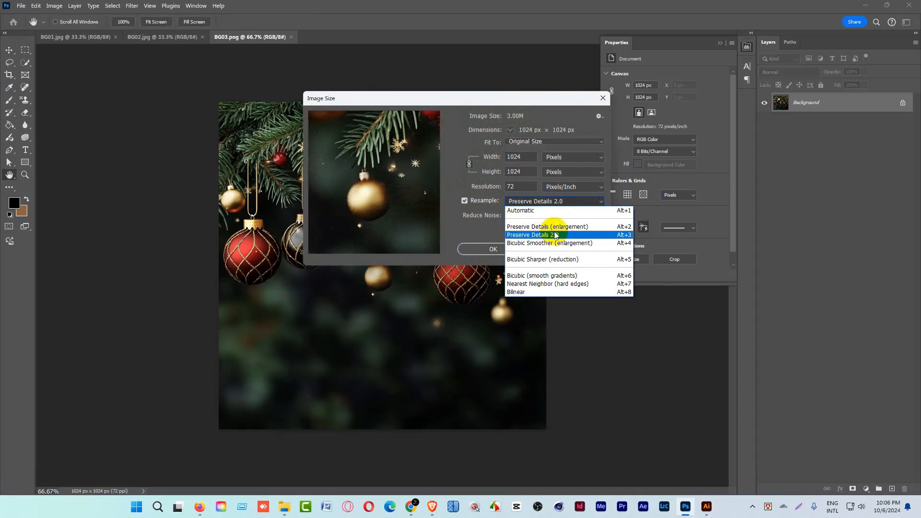
click(556, 236)
mouse_move(555, 216)
mouse_down()
mouse_move(508, 216)
mouse_move(556, 217)
mouse_up()
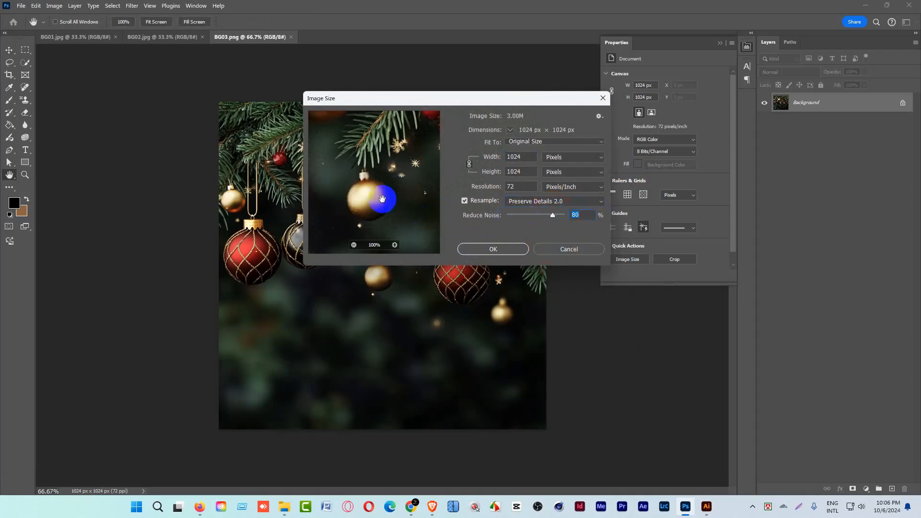
Resize BG03.png to 3000 × 3000 pixels at a resolution of 300 pixels/inch.
double_click(515, 186)
text(300)
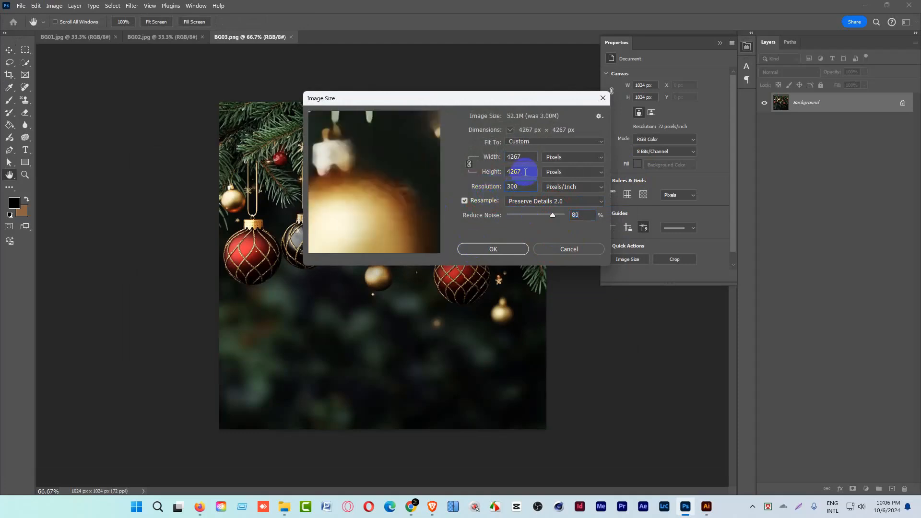
double_click(525, 172)
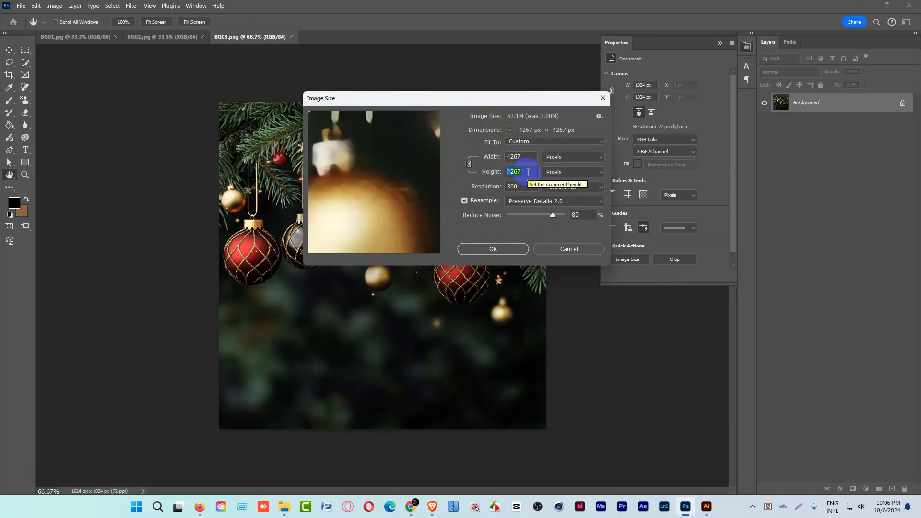
text(3000)
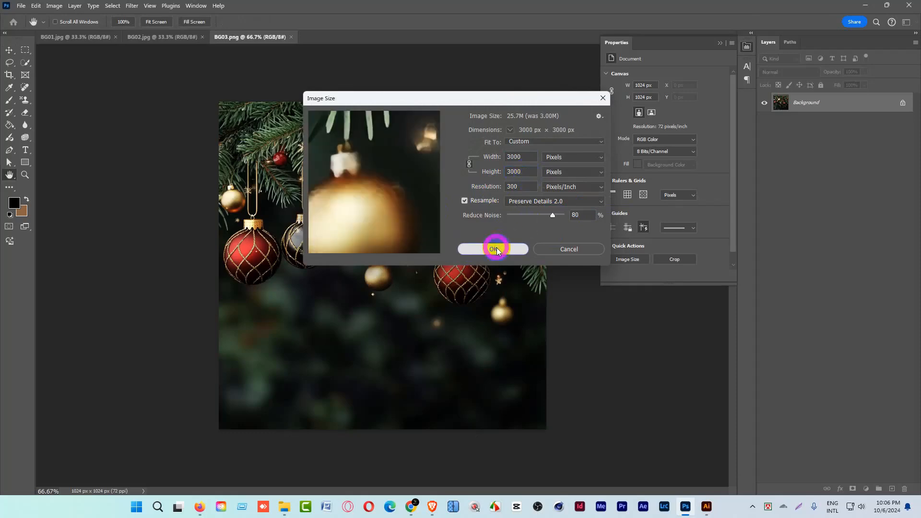
click(497, 249)
key(ctrl+space)
drag(411, 253, 325, 194)
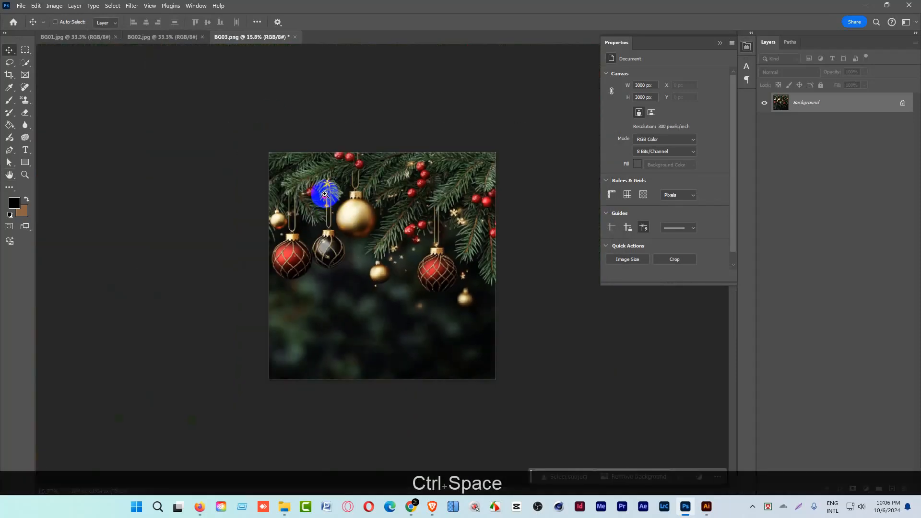
Resize BG02.jpg to 3000 × 3000 pixels at 300 pixels/inch, resampled with Preserve Details 2.0.
click(154, 37)
key(ctrl+alt+i)
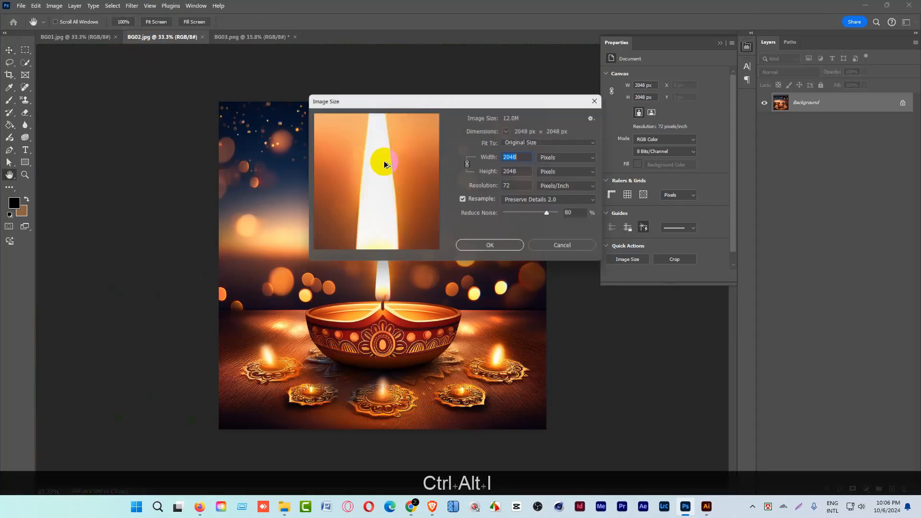
double_click(514, 186)
text(3)
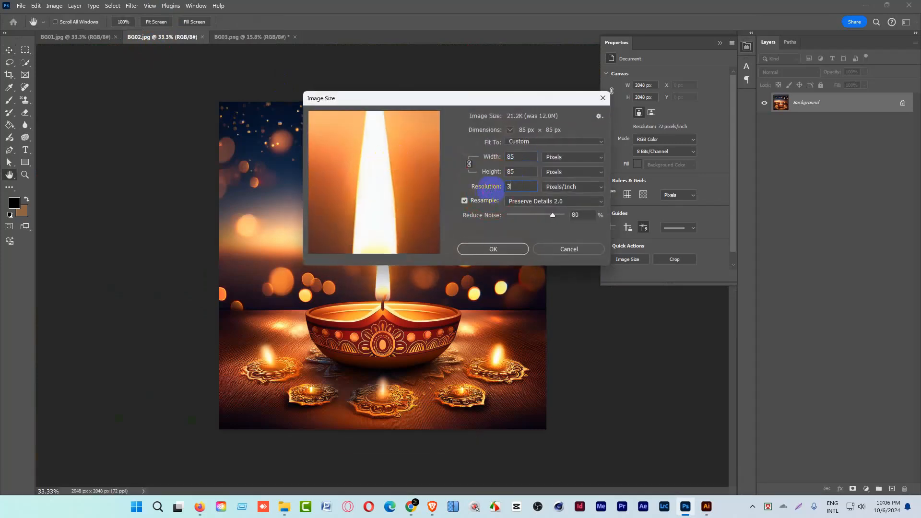
text(00)
double_click(514, 172)
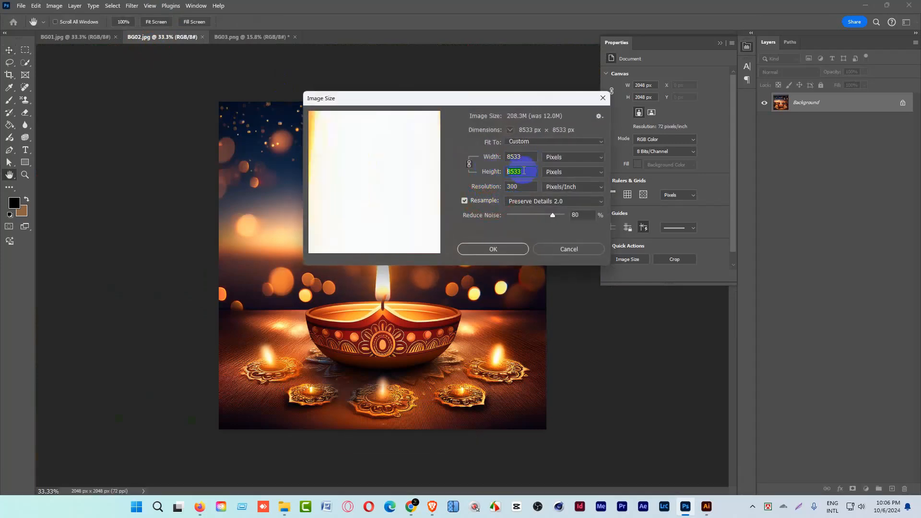
text(3000)
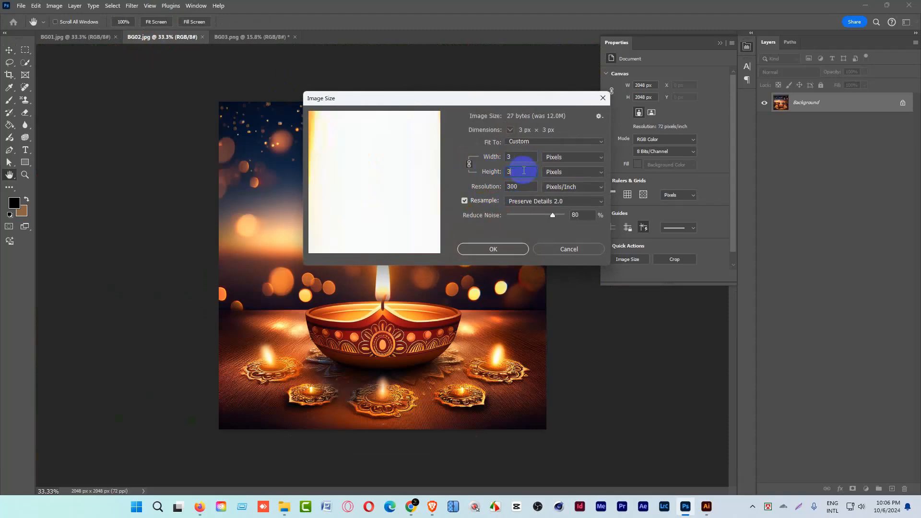
click(510, 249)
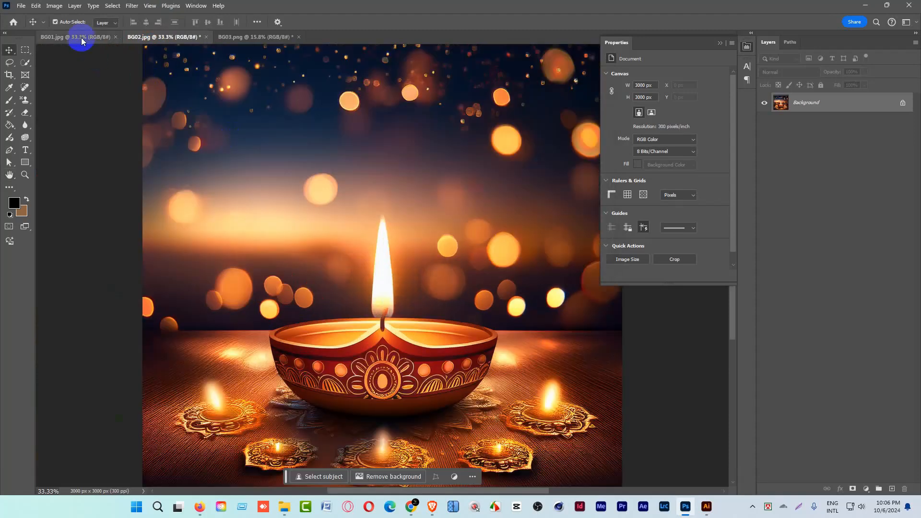
Resize BG01.jpg to 3000 × 3000 pixels at 300 pixels/inch, resampled with Preserve Details 2.0.
click(75, 37)
key(ctrl+alt+i)
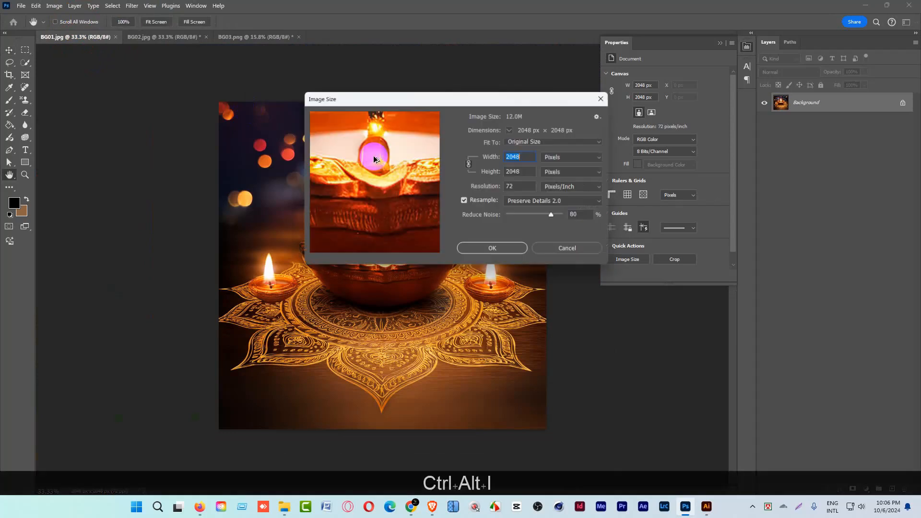
click(508, 186)
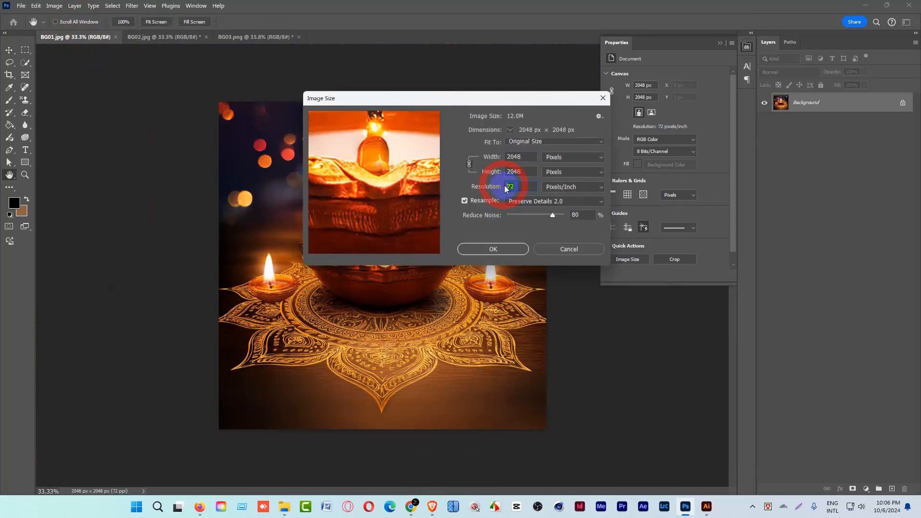
text(300)
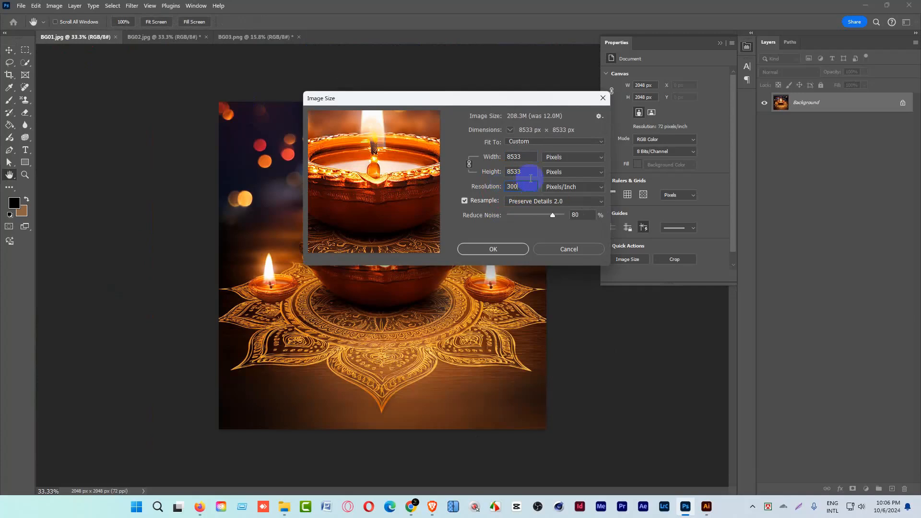
click(488, 172)
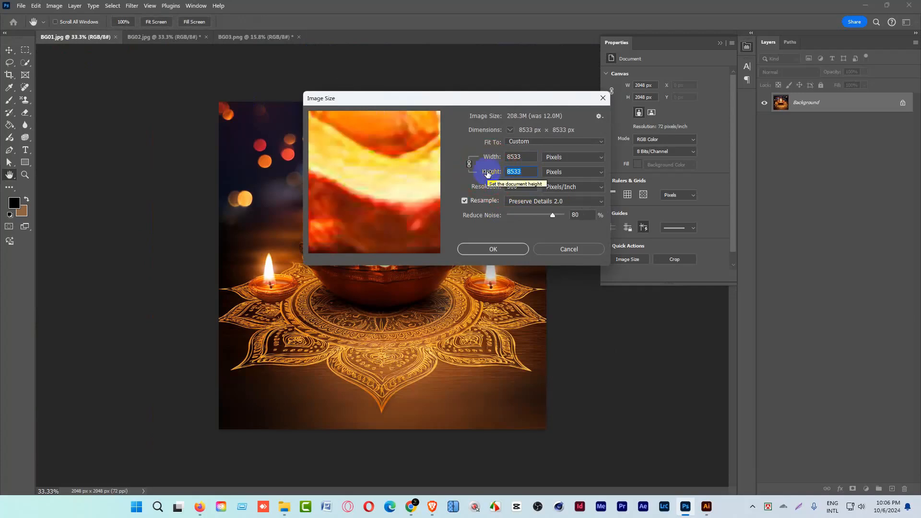
text(3000)
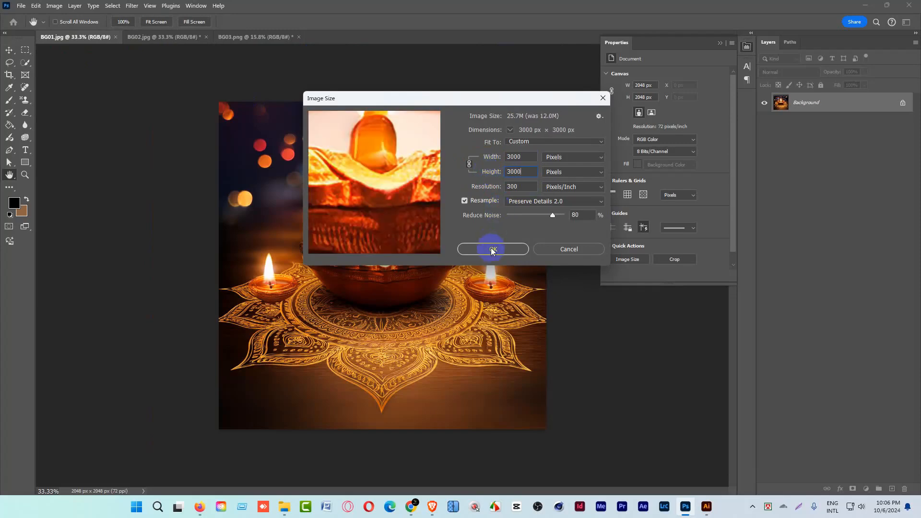
click(493, 249)
key(ctrl+space)
drag(489, 247, 357, 221)
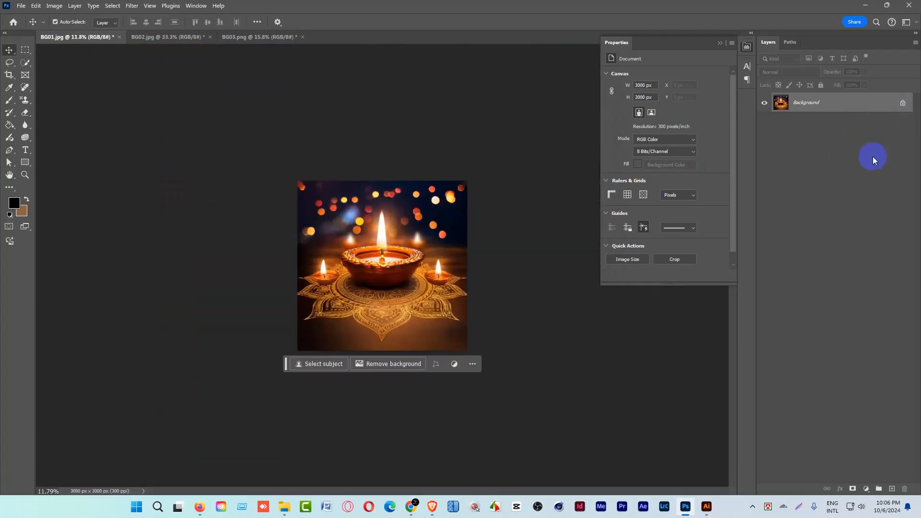
Add to BG01.jpg a Color Balance adjustment with Cyan-Red +13 and Yellow-Blue -16, and an Exposure adjustment with exposure +0.39 and gamma 0.96.
click(853, 496)
click(869, 492)
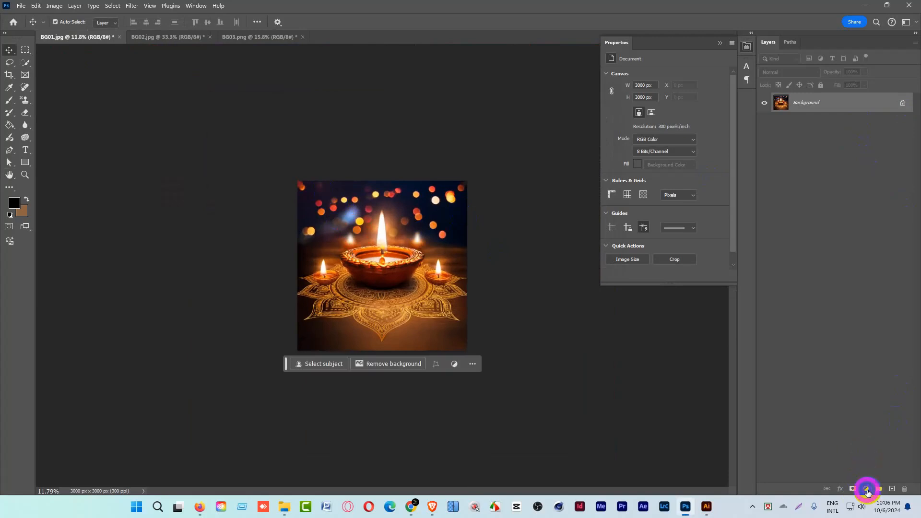
click(869, 493)
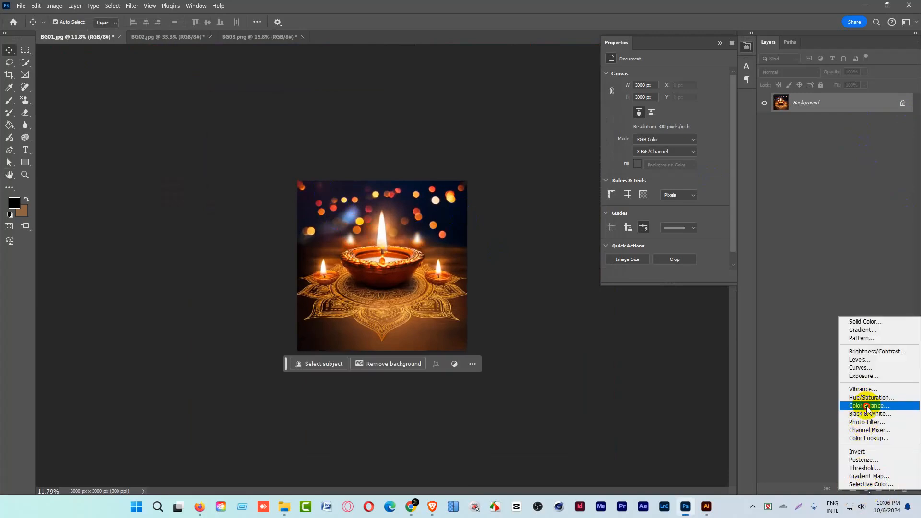
click(867, 409)
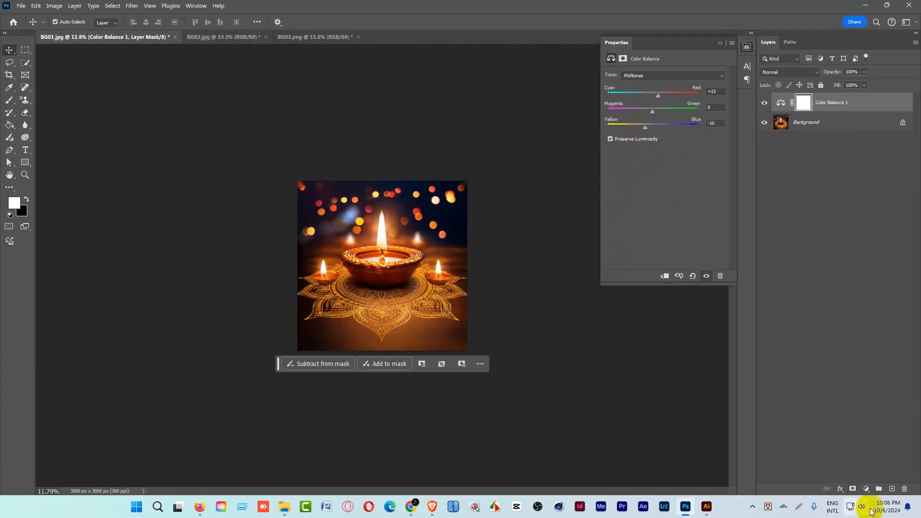
click(869, 490)
click(862, 366)
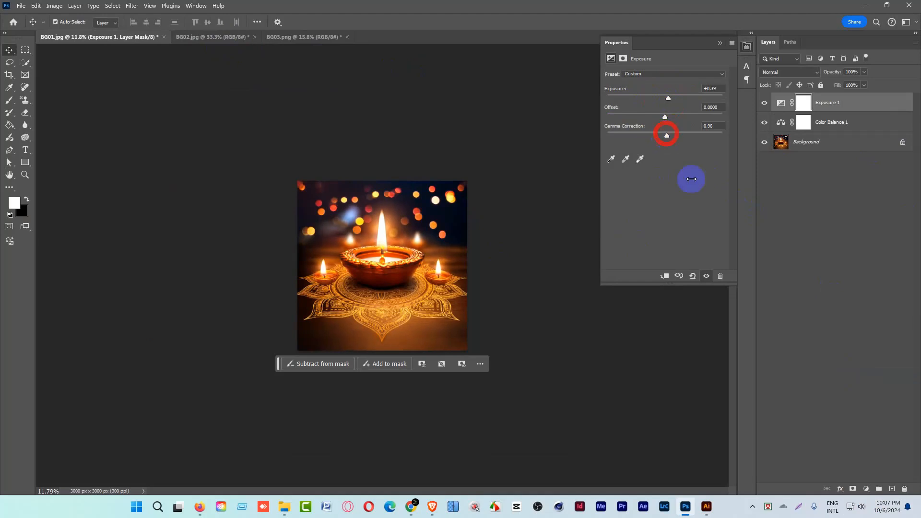
Add a Brightness/Contrast adjustment layer to BG01.jpg with brightness 3 and contrast 4.
click(866, 489)
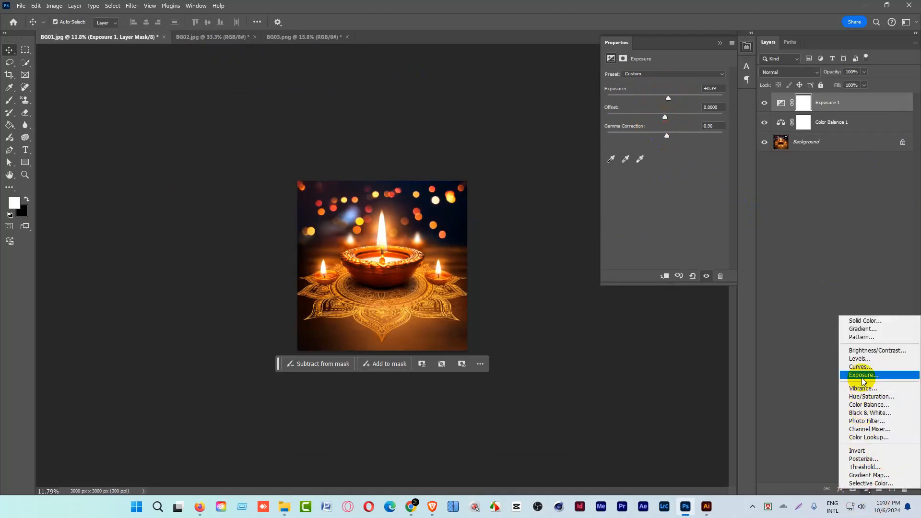
click(864, 351)
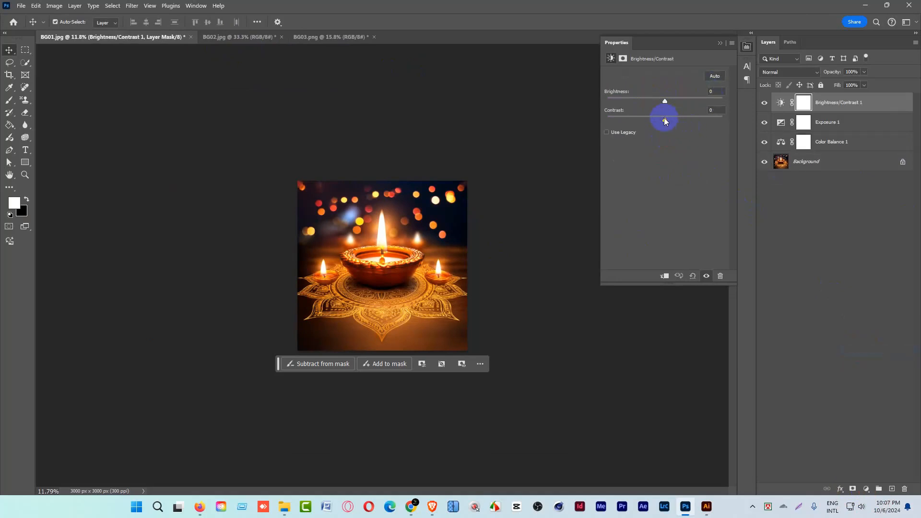
drag(671, 121, 648, 124)
mouse_move(670, 104)
mouse_down()
mouse_move(683, 101)
mouse_move(662, 105)
mouse_up()
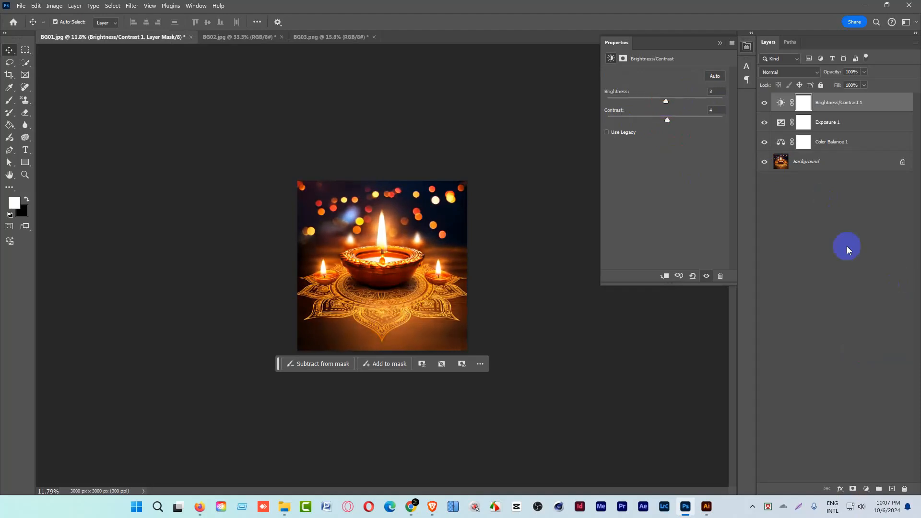
Group the three adjustment layers of BG01.jpg and compare the image with the group hidden and shown.
shift+click(822, 142)
key(shift+ctrl+g)
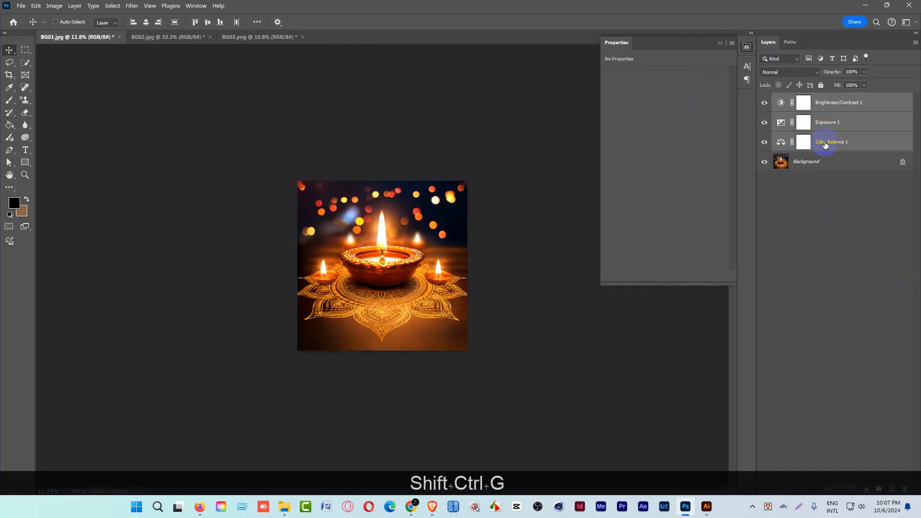
click(764, 100)
click(764, 99)
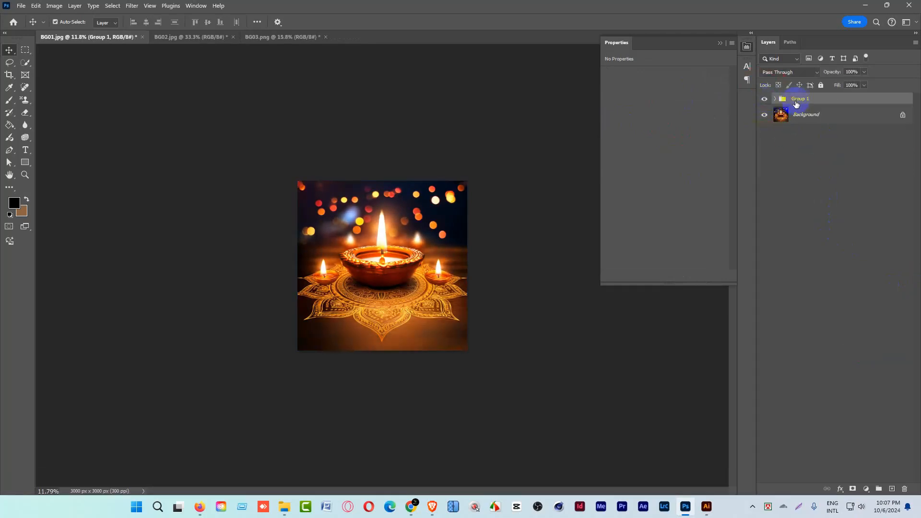
Copy the adjustment group from BG01.jpg into BG02.jpg and BG03.png, checking its effect and contents, and return to BG01.jpg.
drag(796, 100, 298, 222)
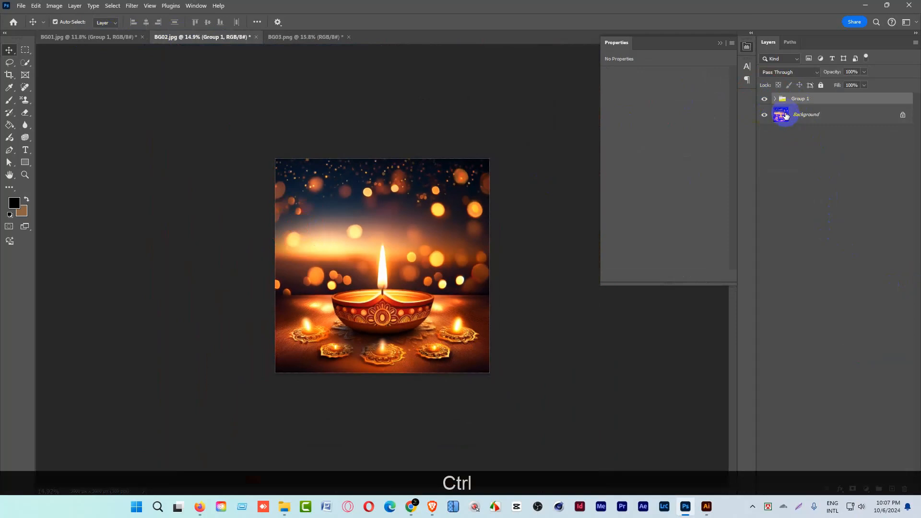
click(764, 100)
click(764, 99)
drag(790, 101, 370, 272)
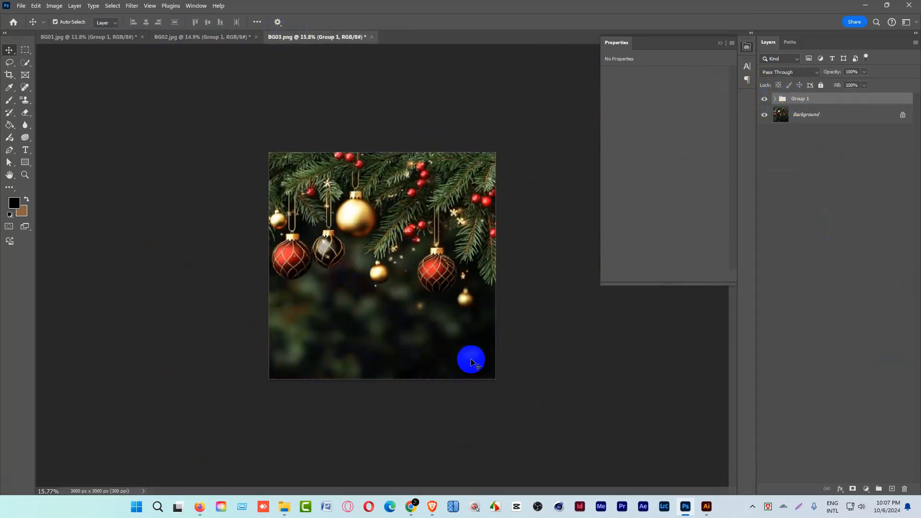
click(775, 100)
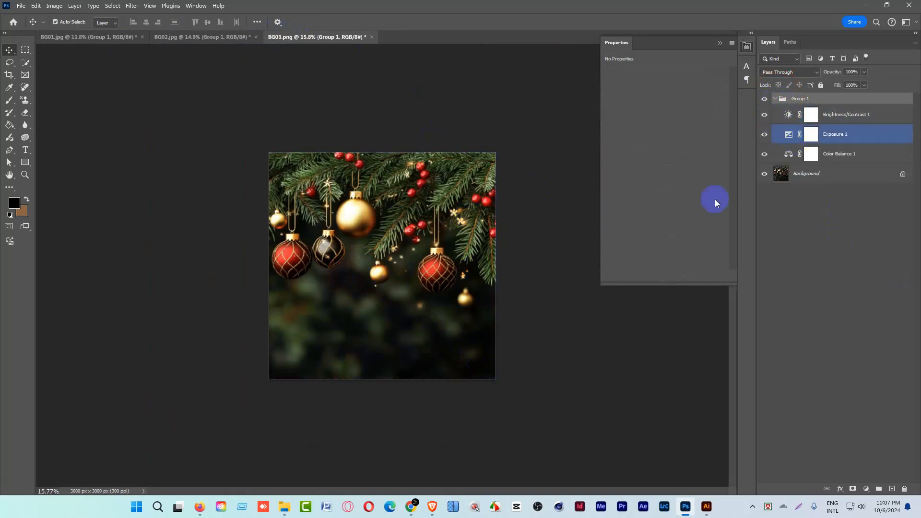
click(110, 38)
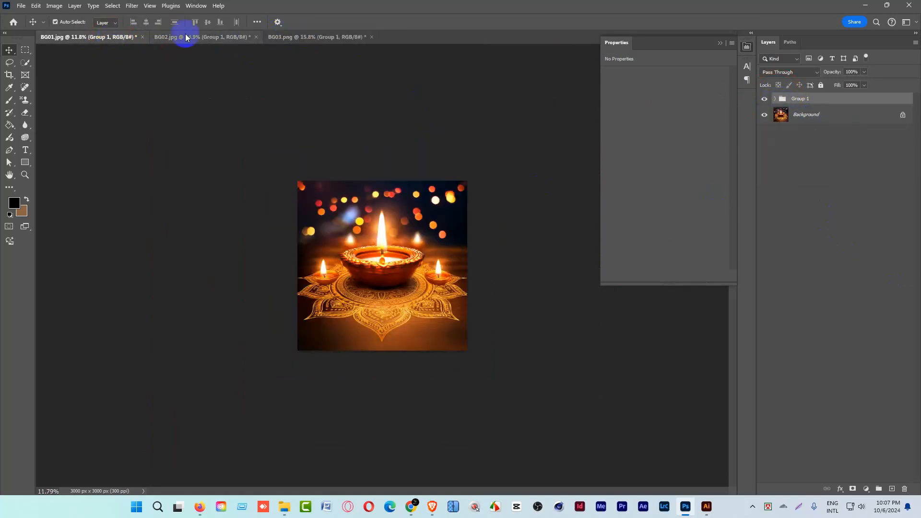
In BG03.png, set the Color Balance midtones to Cyan-Red -8, Magenta-Green -9 and Yellow-Blue +6.
click(301, 37)
click(765, 117)
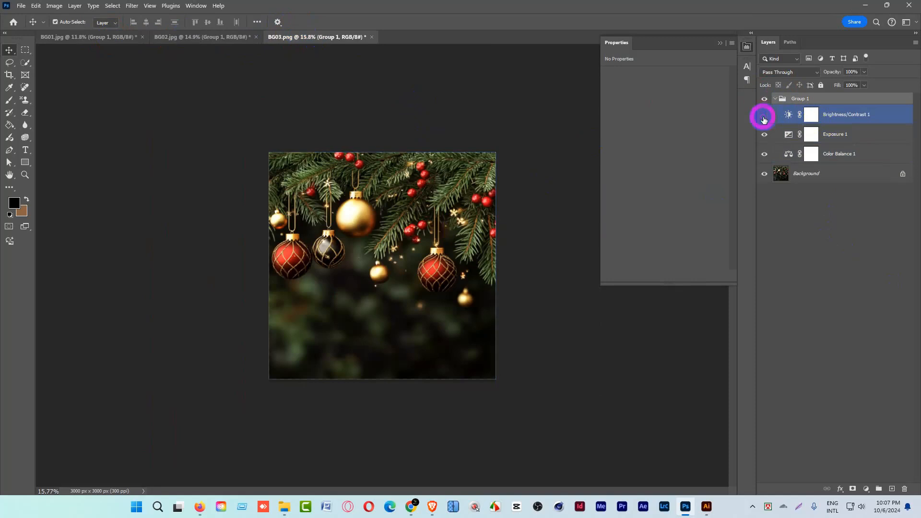
click(765, 115)
click(788, 155)
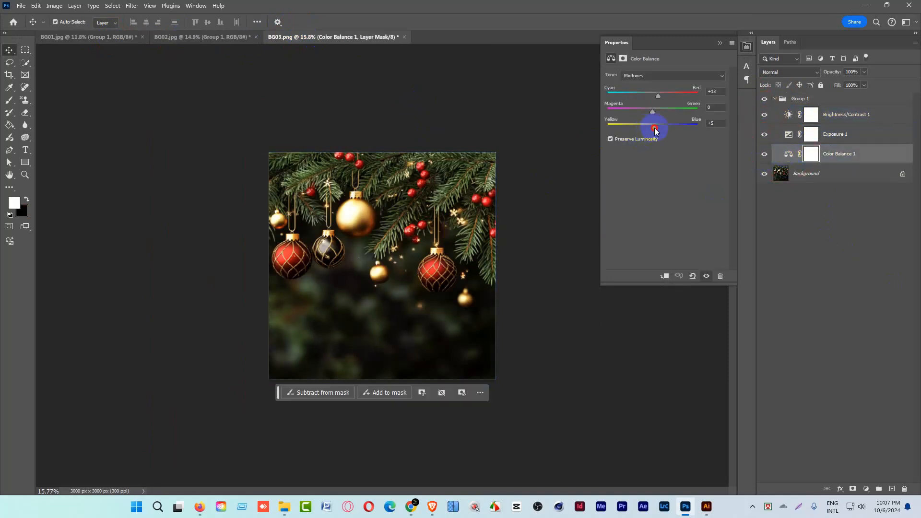
click(659, 97)
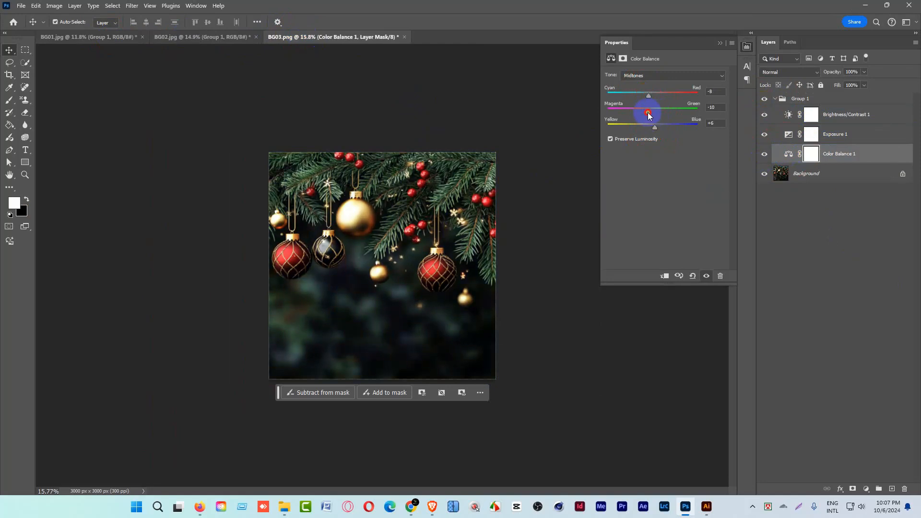
Fine-tune the exposure amount in BG03.png's Exposure adjustment layer, then deselect the layer and inspect the image.
click(788, 115)
click(788, 137)
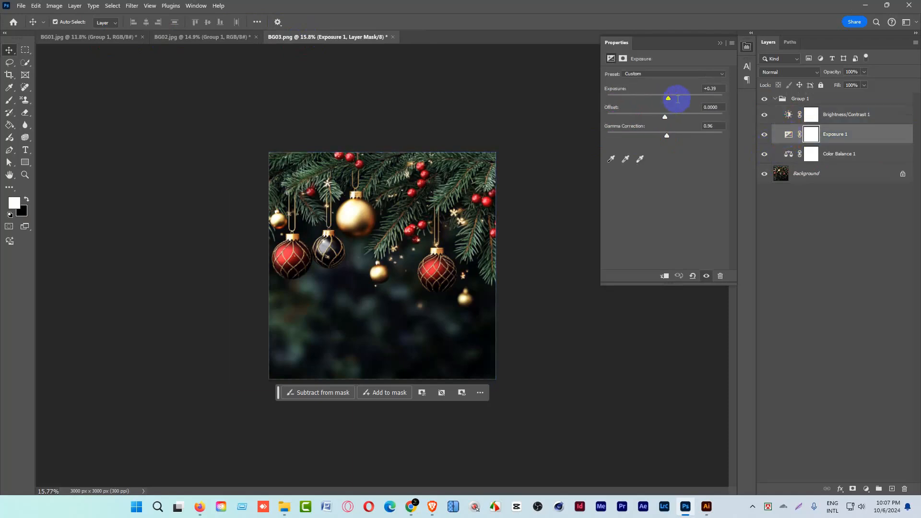
drag(670, 101, 668, 102)
click(832, 218)
key(ctrl+space)
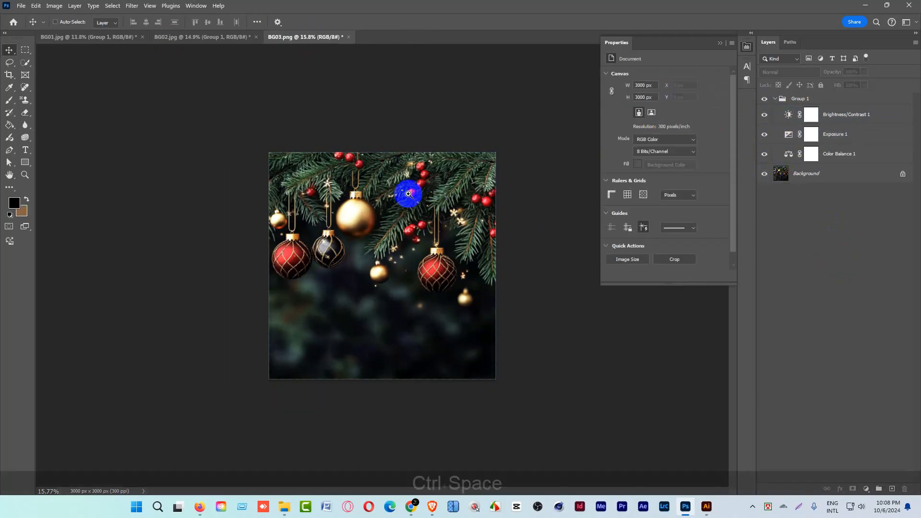
drag(407, 189, 408, 218)
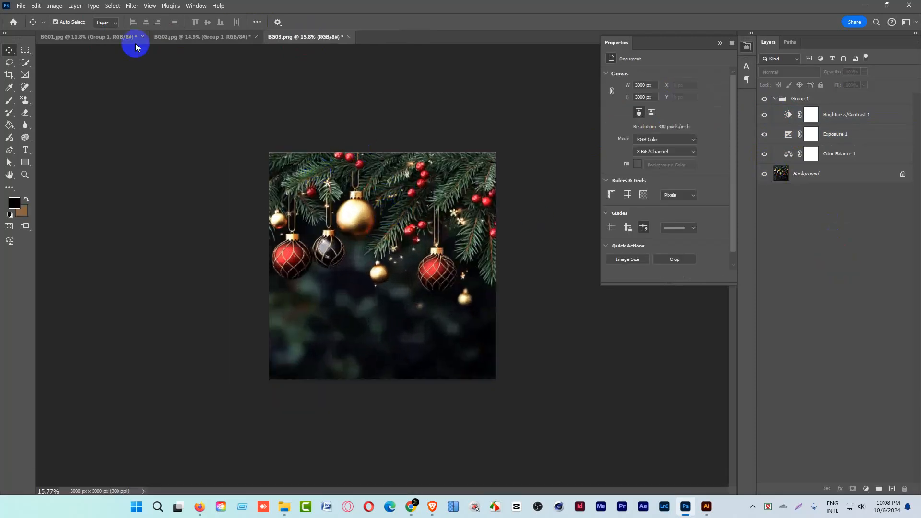
Start a Save for Web export of BG03.png as JPEG at Maximum quality 100, 3000 by 3000 px.
click(21, 6)
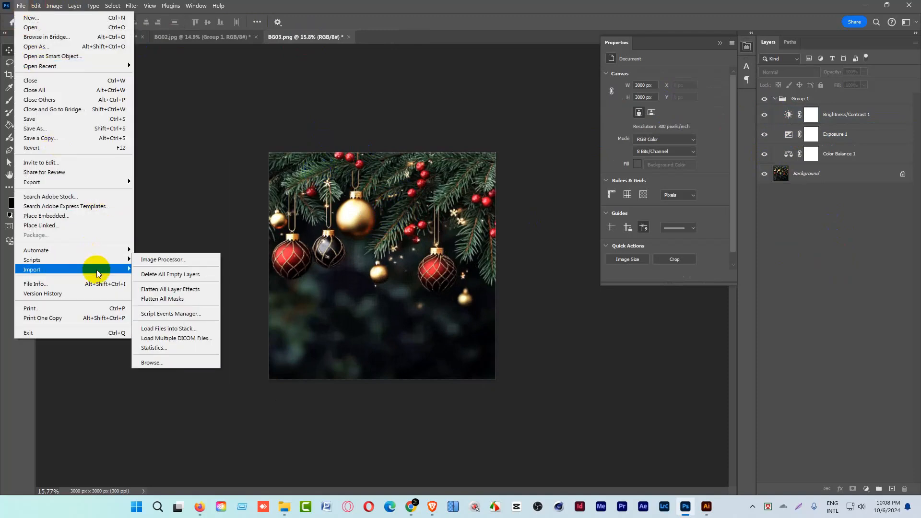
mouse_move(99, 180)
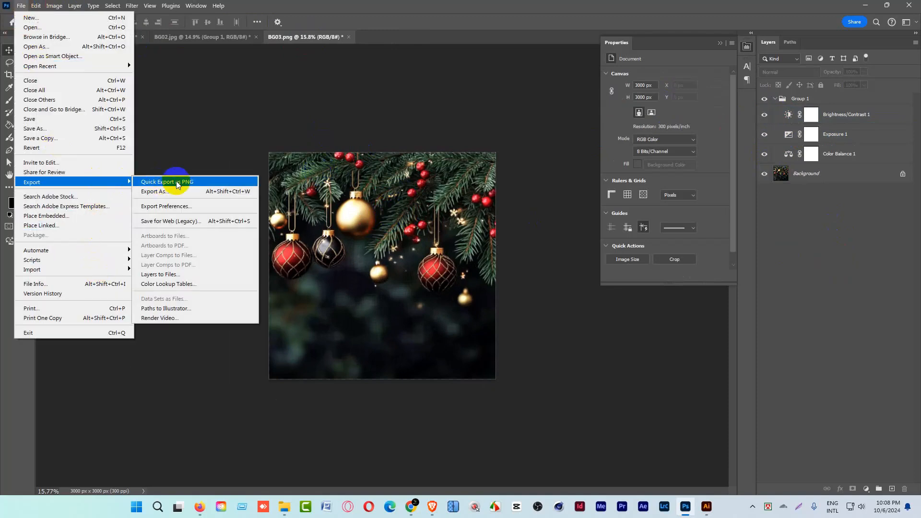
click(181, 223)
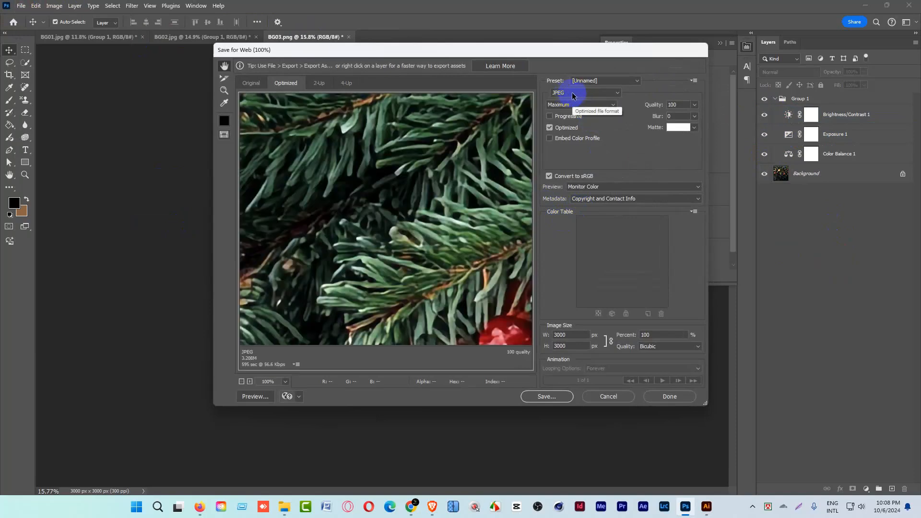
click(540, 396)
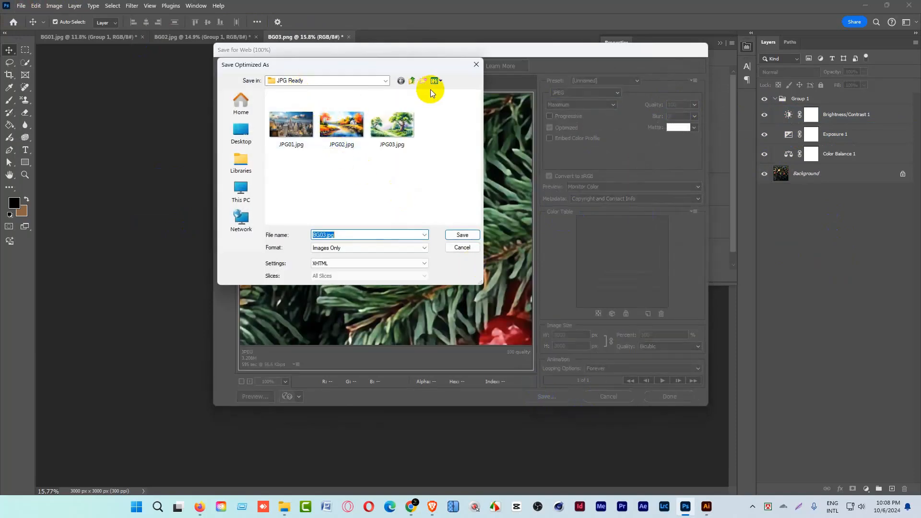
Save the export as BG03.jpg in the JPG folder of Pngtree Upload on the desktop, and close BG03.png without saving changes.
click(411, 83)
click(412, 84)
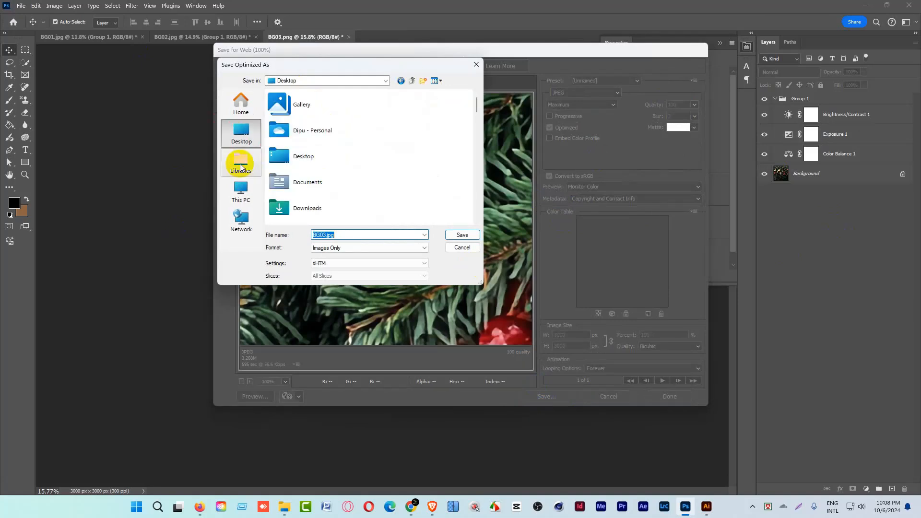
scroll(379, 188, down, 5)
scroll(373, 187, down, 5)
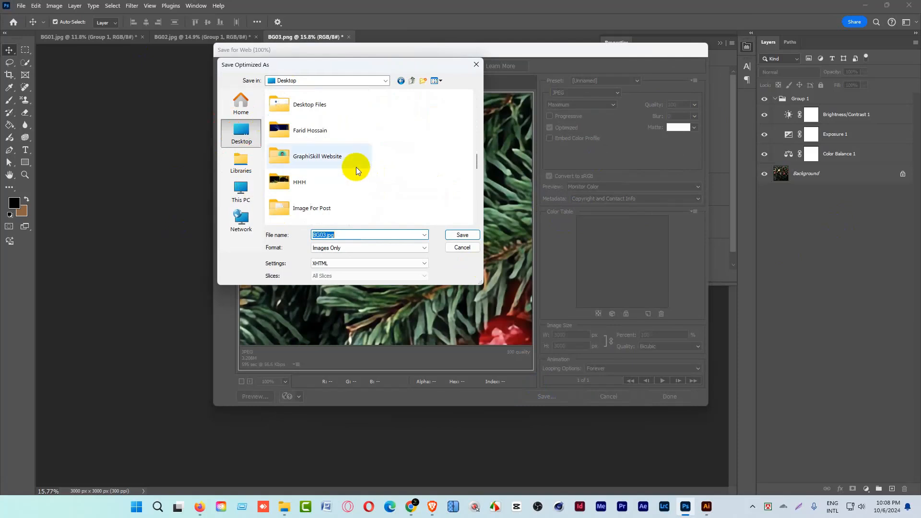
scroll(366, 200, down, 3)
scroll(366, 200, down, 5)
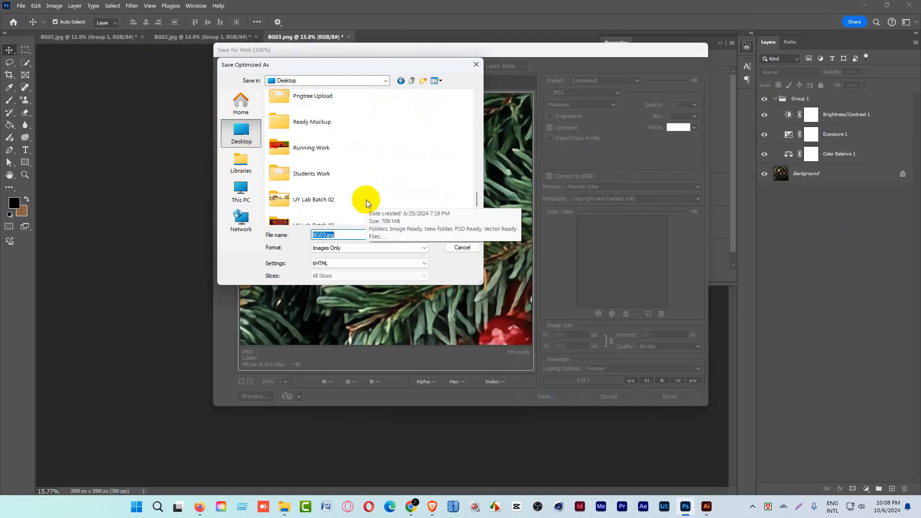
scroll(367, 199, up, 5)
scroll(327, 143, up, 3)
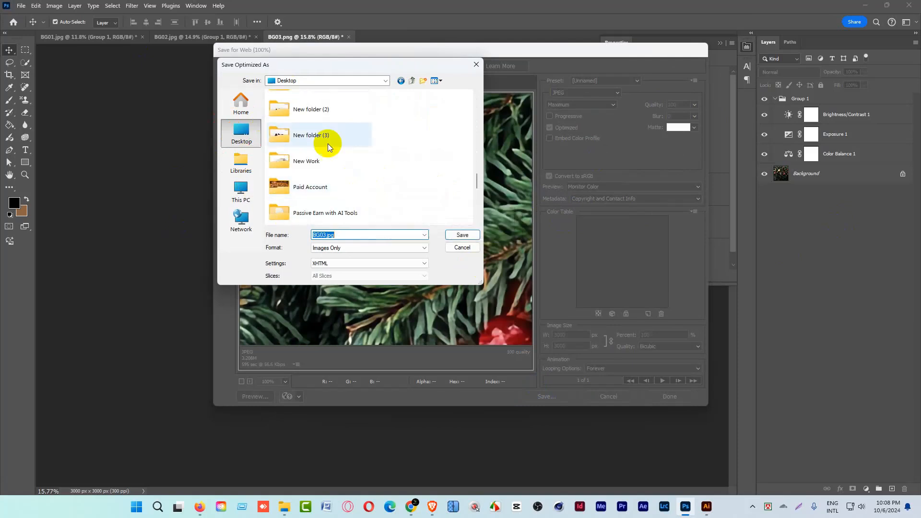
scroll(325, 157, down, 5)
click(311, 94)
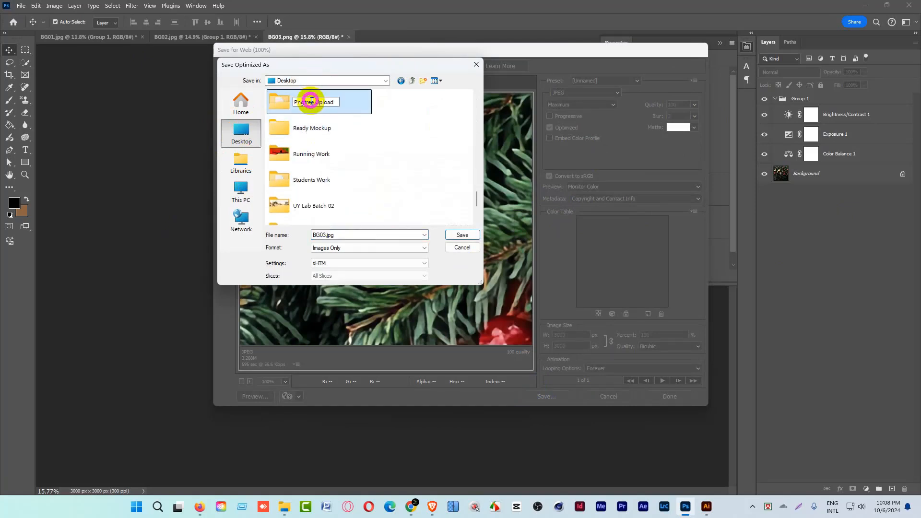
double_click(325, 101)
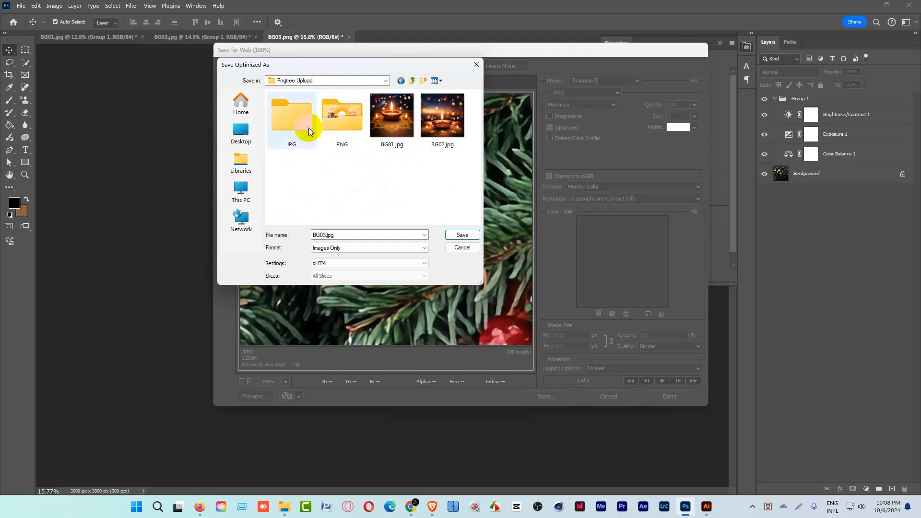
double_click(294, 127)
click(462, 235)
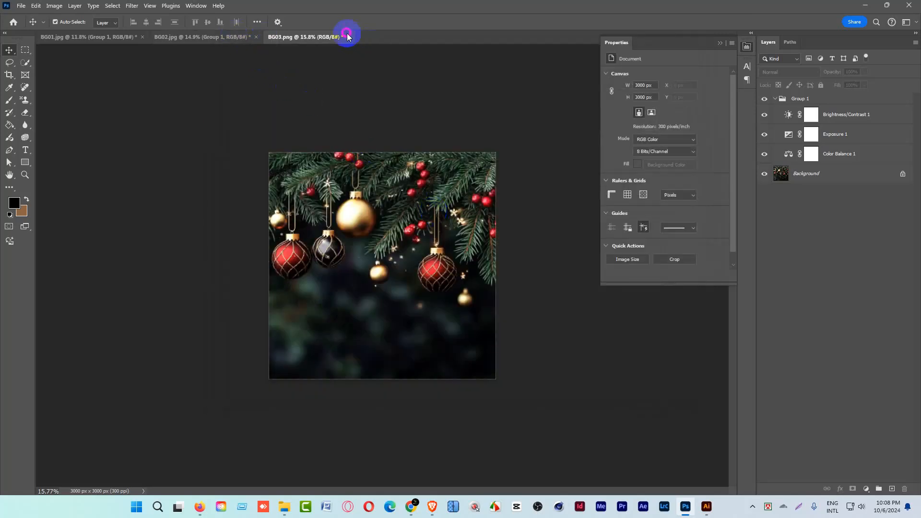
click(346, 37)
click(451, 185)
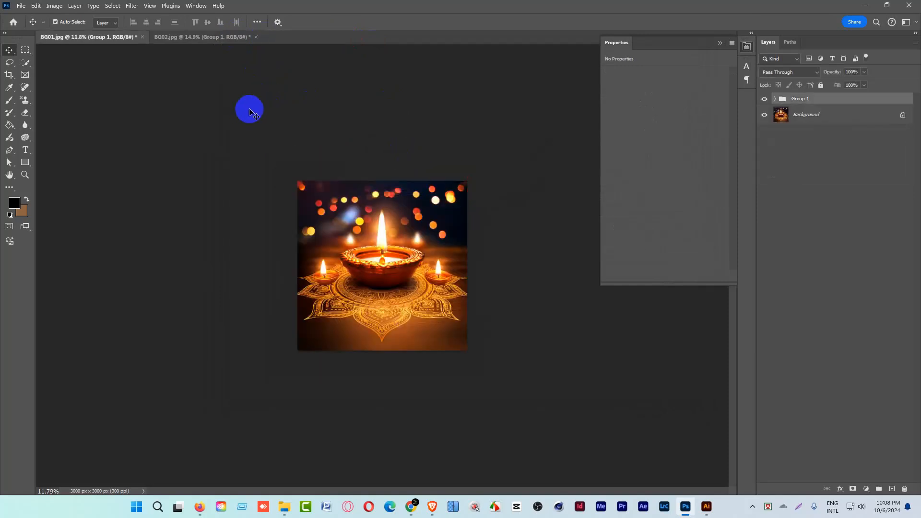
Export BG01.jpg with Save for Web as a quality 100 JPEG into the JPG folder and close the document without saving changes.
key(ctrl+alt+shift+s)
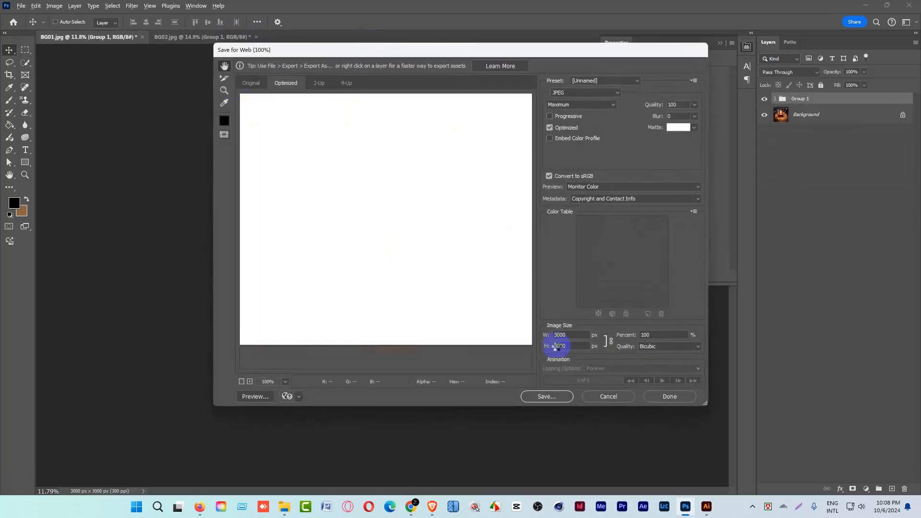
click(550, 400)
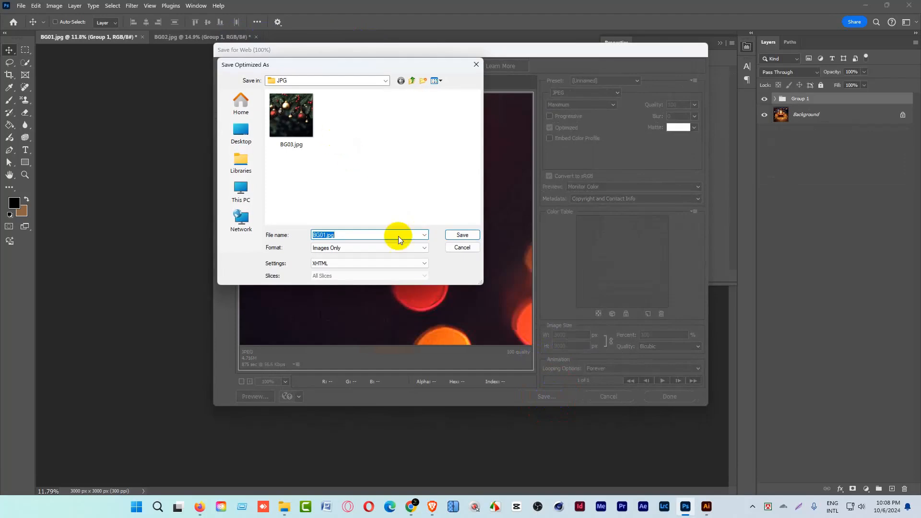
click(458, 235)
click(142, 37)
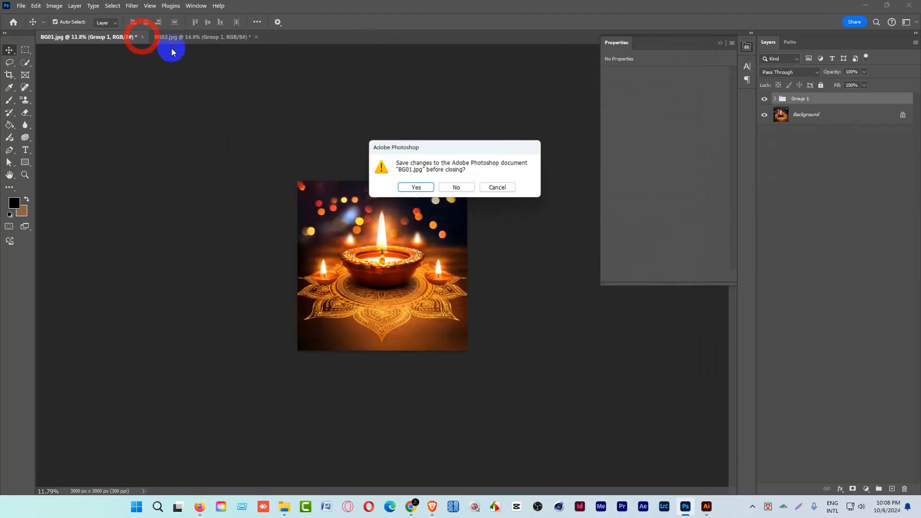
click(457, 187)
Export BG02.jpg with Save for Web as a quality 100 JPEG into the JPG folder and close the document without saving changes.
key(ctrl+alt+shift+s)
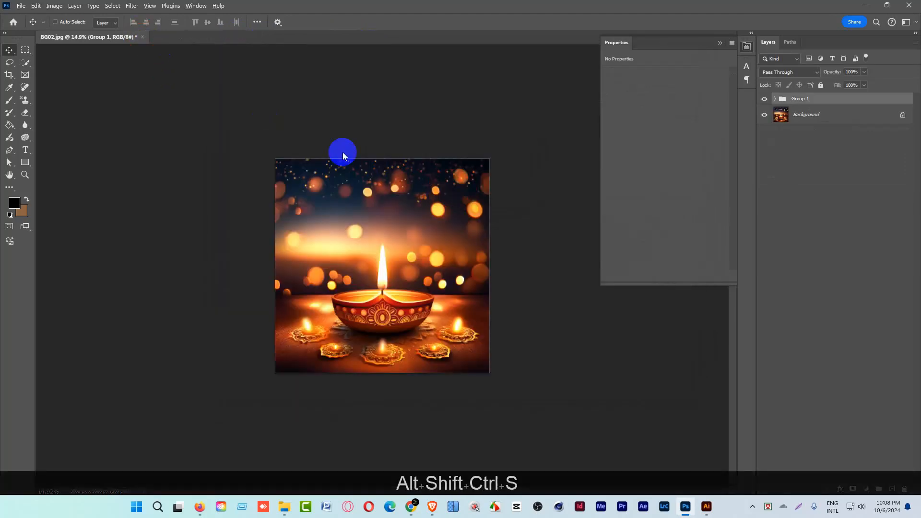
click(552, 397)
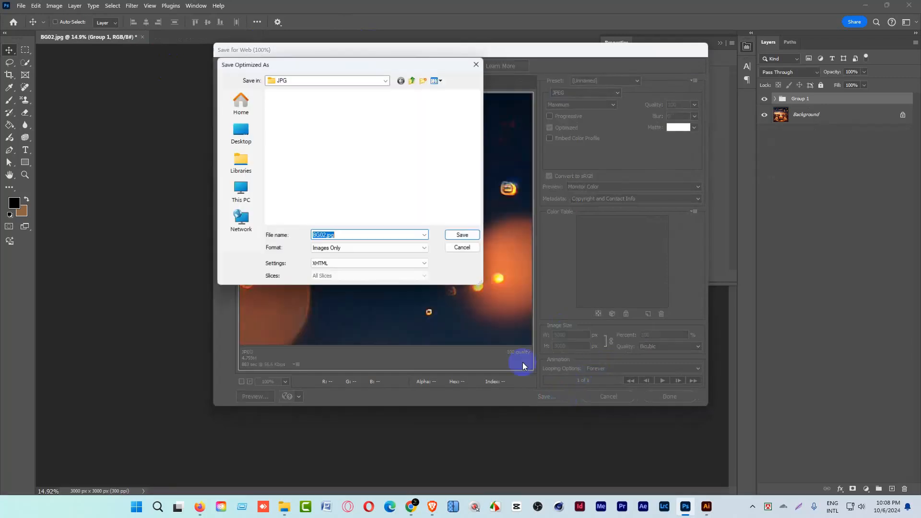
click(460, 235)
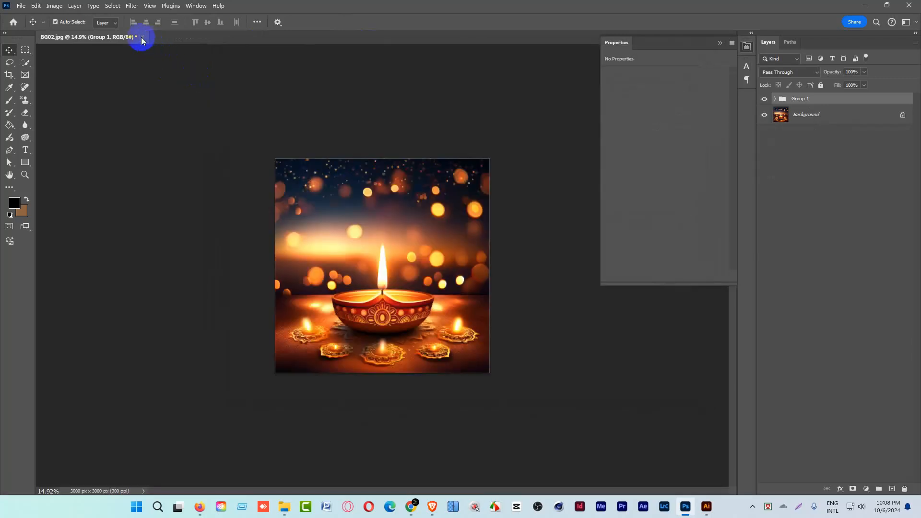
click(142, 37)
click(462, 192)
Switch to File Explorer and delete the original images BG01.jpg, BG02.jpg and BG03.png from the Pngtree Upload folder.
click(865, 5)
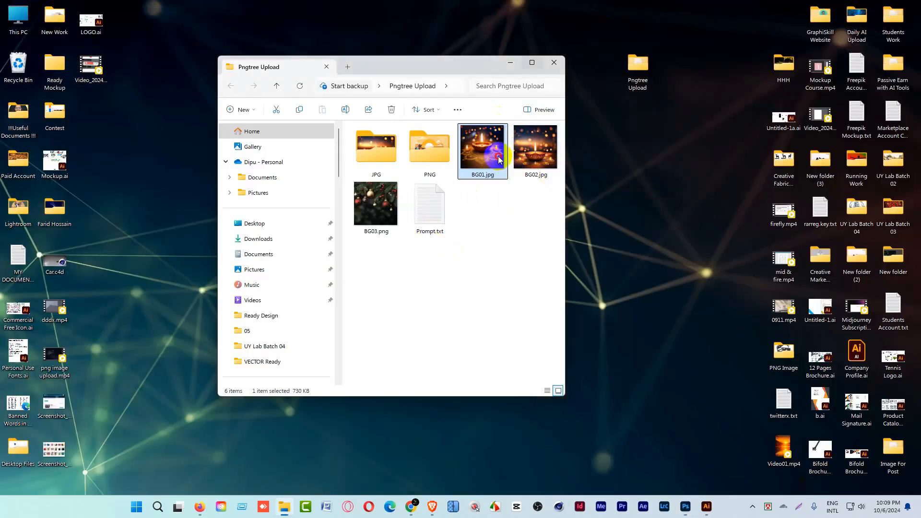
shift+click(377, 210)
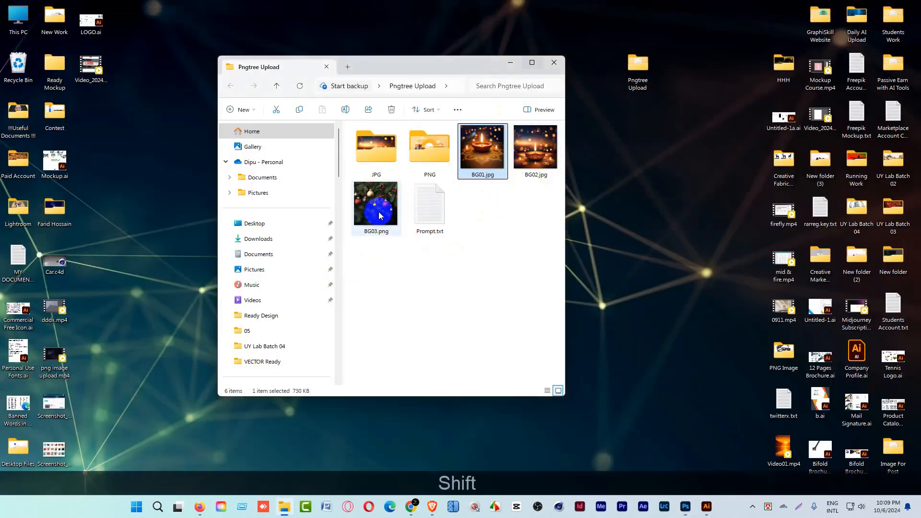
key(Delete)
Check the exported images in the JPG folder and return to the Pngtree Upload folder.
double_click(387, 158)
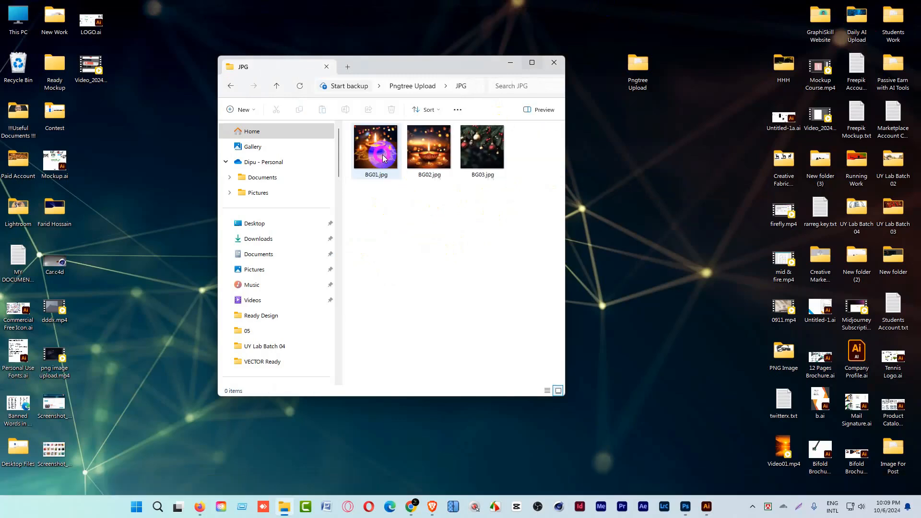
drag(366, 207, 539, 128)
click(416, 88)
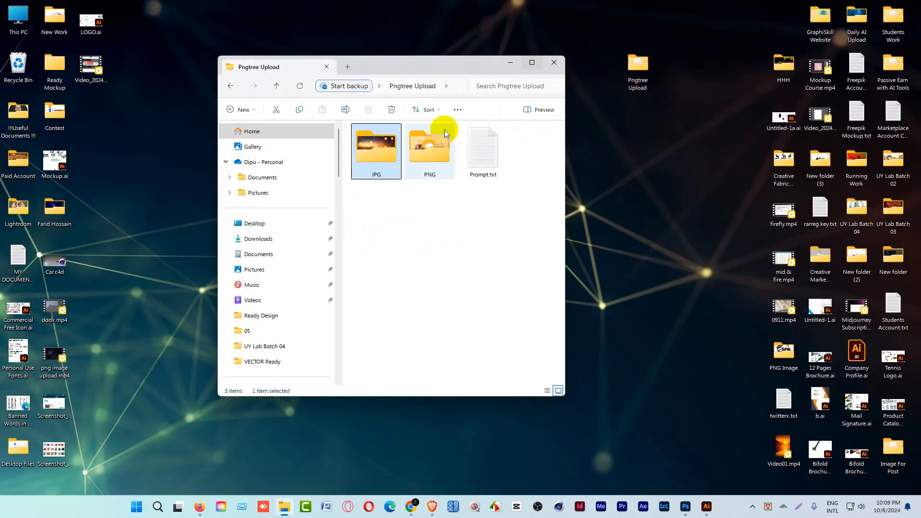
click(452, 261)
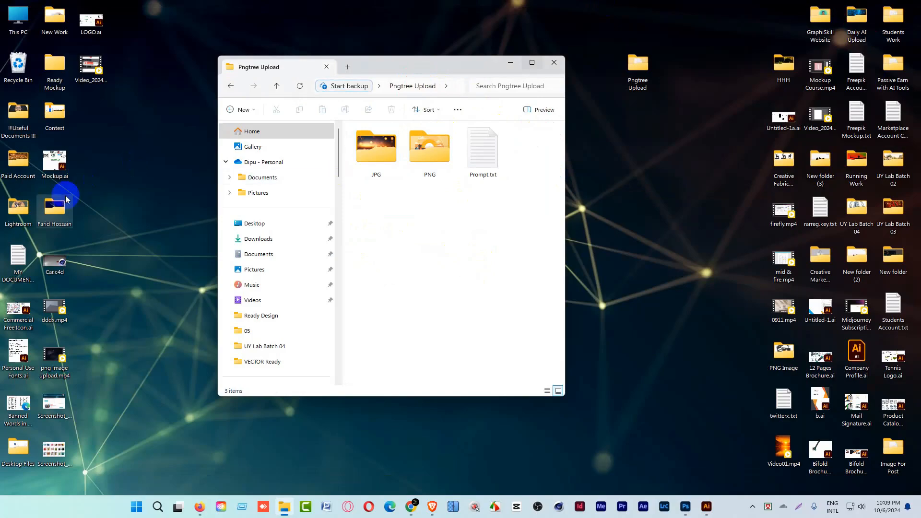
Open the desktop's Lightroom folder and copy the second Lake View Watercolor Background image.
double_click(18, 208)
scroll(480, 336, down, 3)
scroll(503, 354, down, 3)
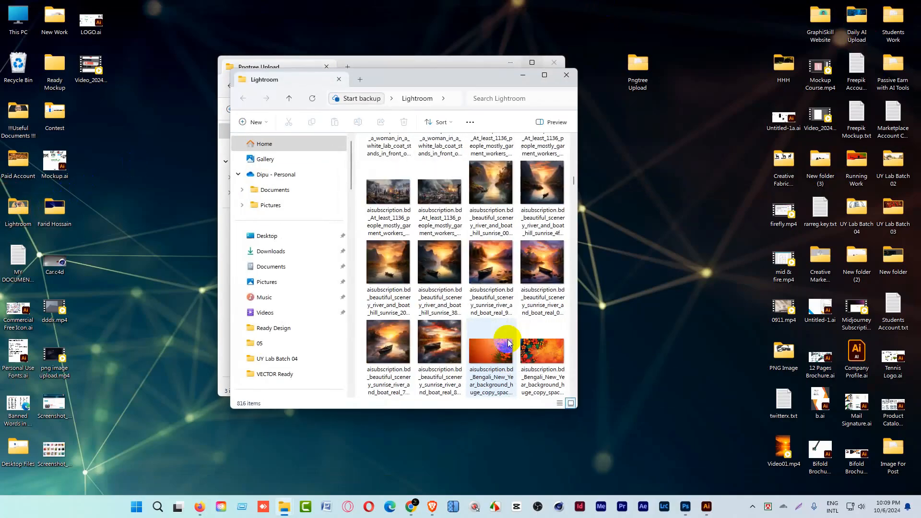
scroll(508, 337, down, 5)
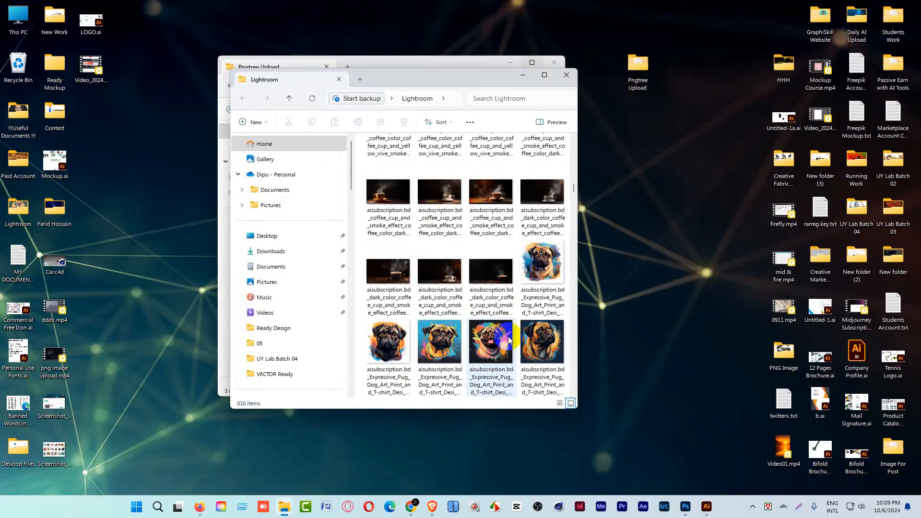
scroll(506, 330, down, 5)
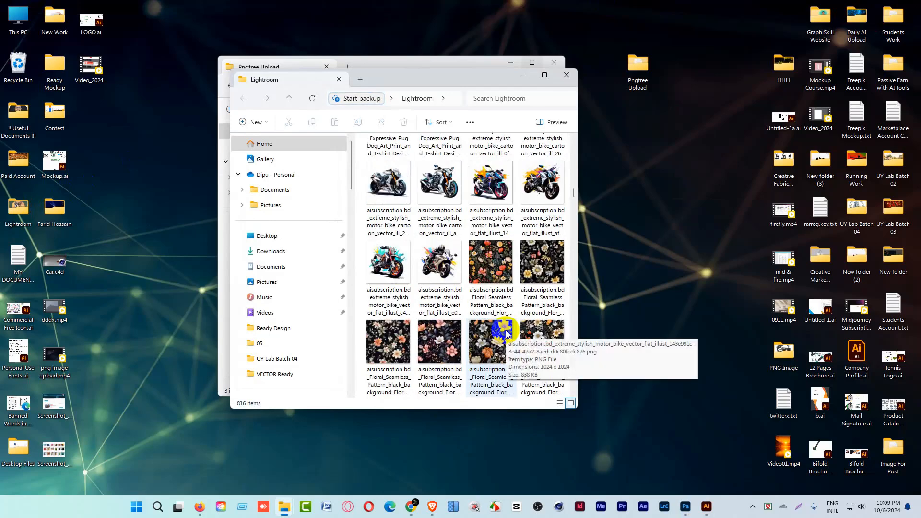
scroll(506, 331, down, 5)
scroll(506, 335, down, 1)
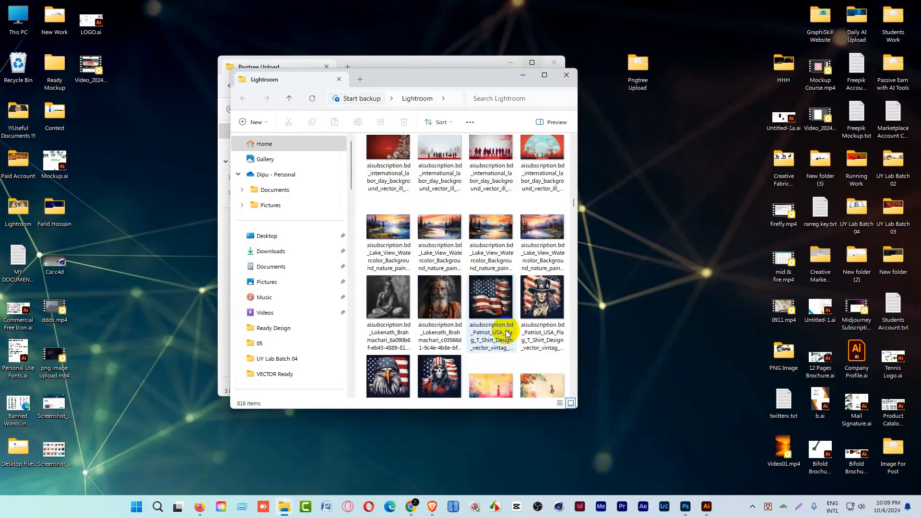
click(444, 235)
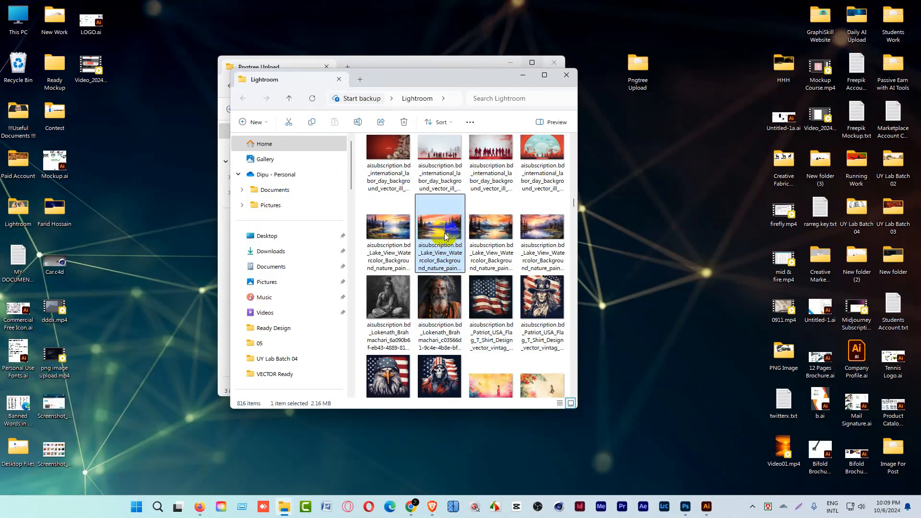
key(ctrl+c)
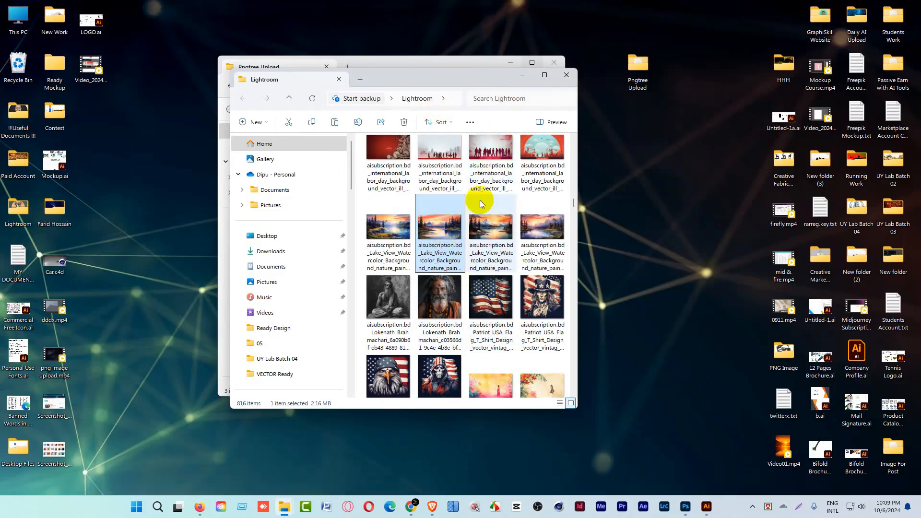
Move the second Lake View Watercolor Background image from the Lightroom folder into the Pngtree Upload folder and preview it.
key(ctrl+x)
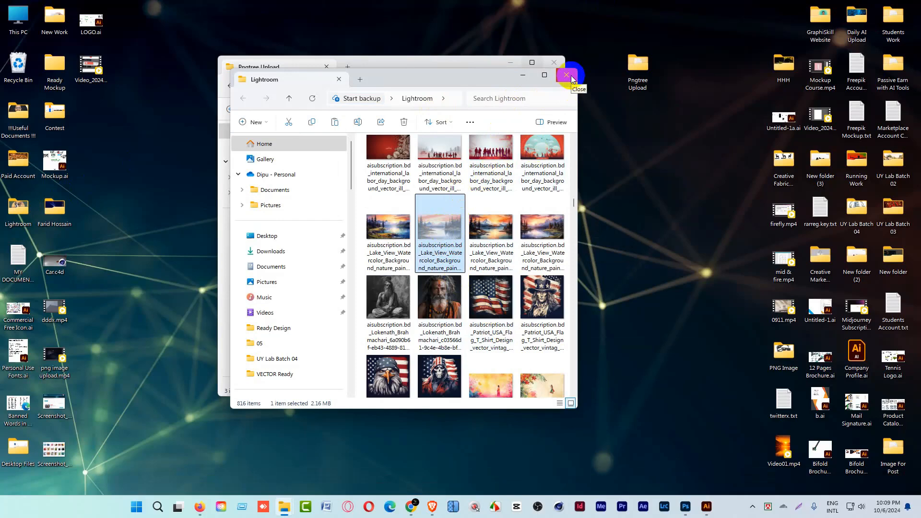
click(567, 76)
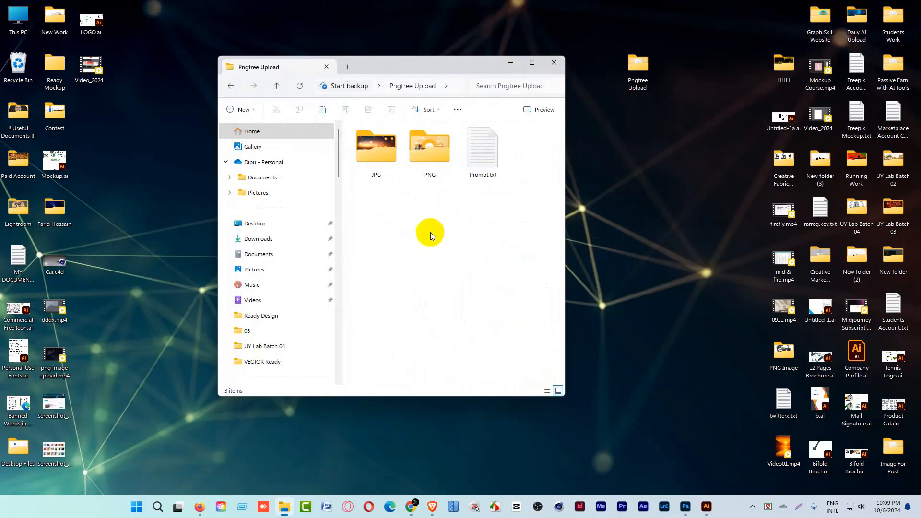
key(ctrl+v)
click(460, 246)
click(528, 178)
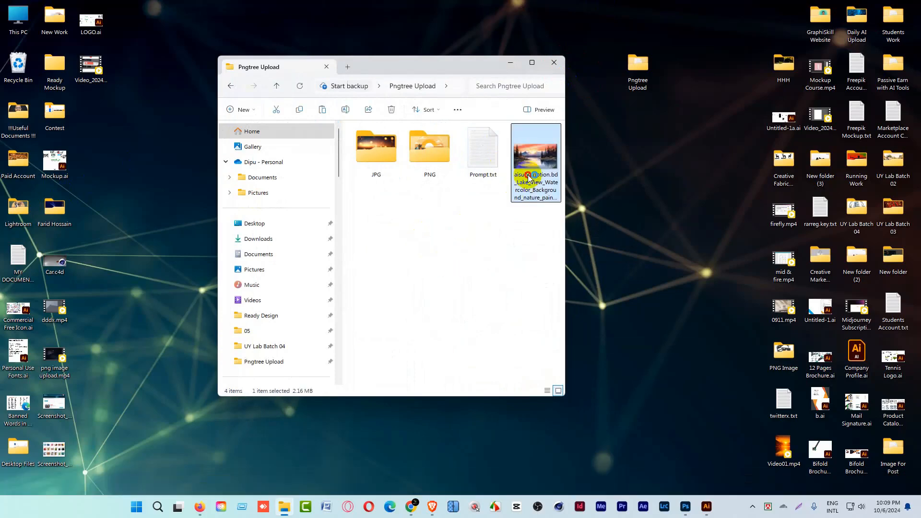
double_click(528, 178)
click(911, 8)
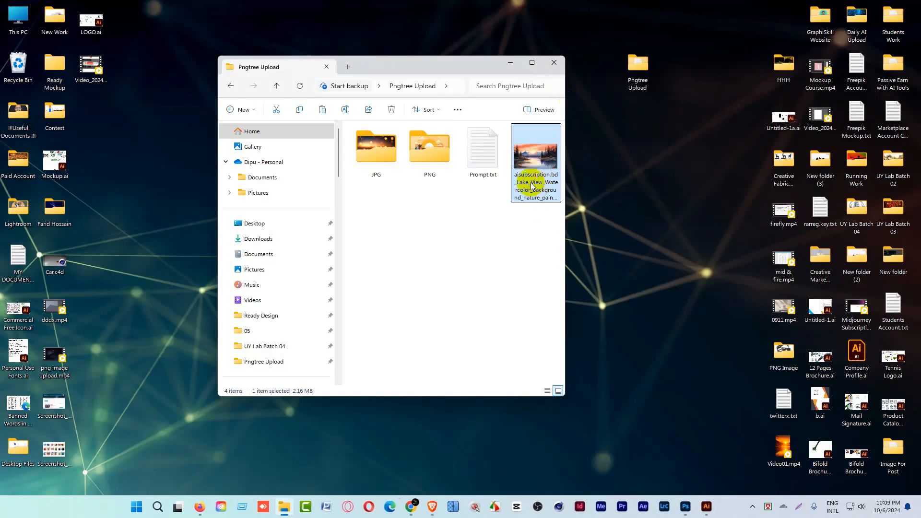
Copy the descriptive part "Lake_View_Watercolor_Background_nature_painti" from the moved image's file name.
click(532, 186)
click(536, 200)
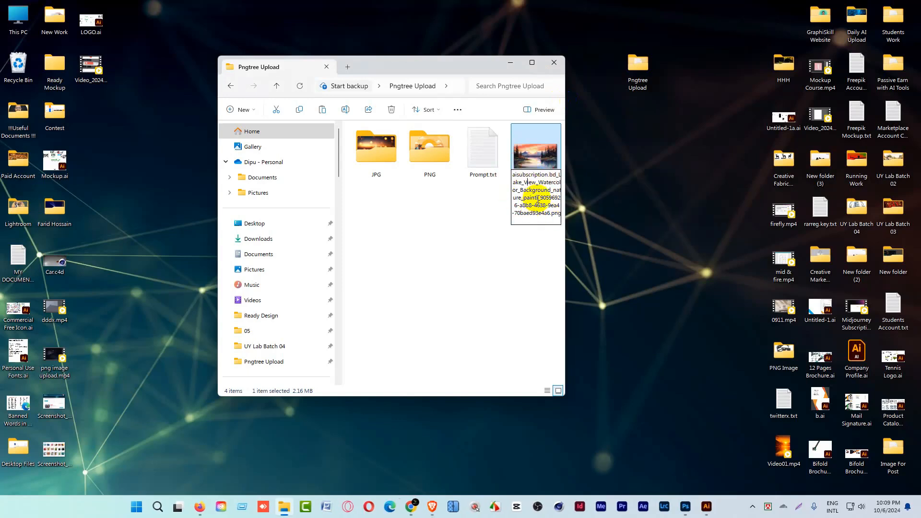
drag(536, 198, 525, 186)
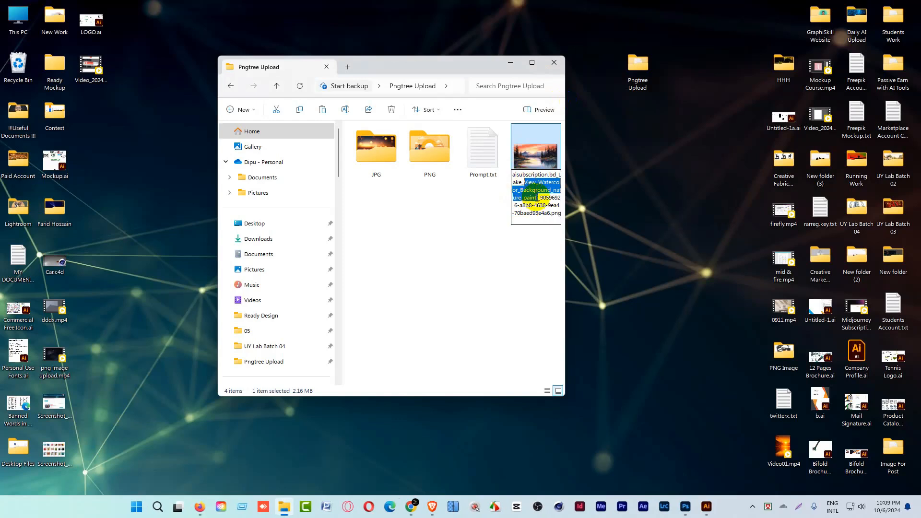
click(536, 190)
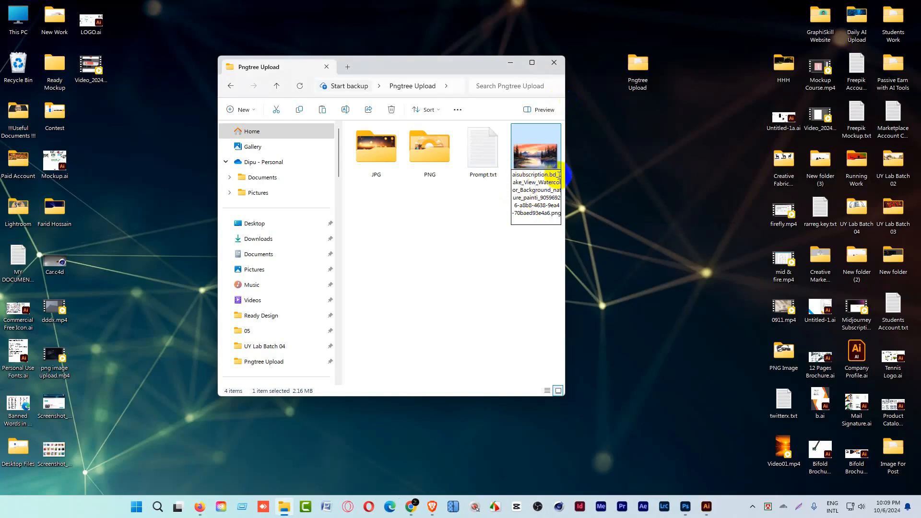
drag(559, 176, 538, 198)
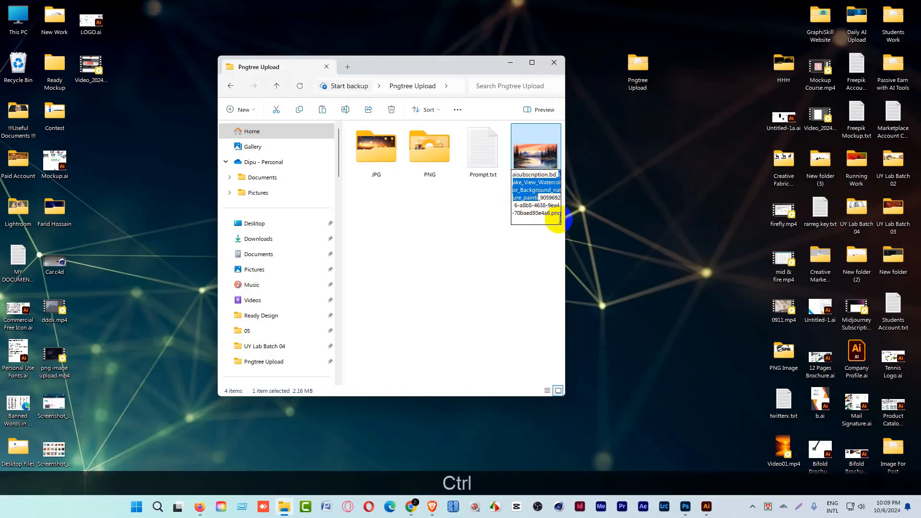
key(ctrl+c)
Rename the lake view image as BG04.png.
click(532, 162)
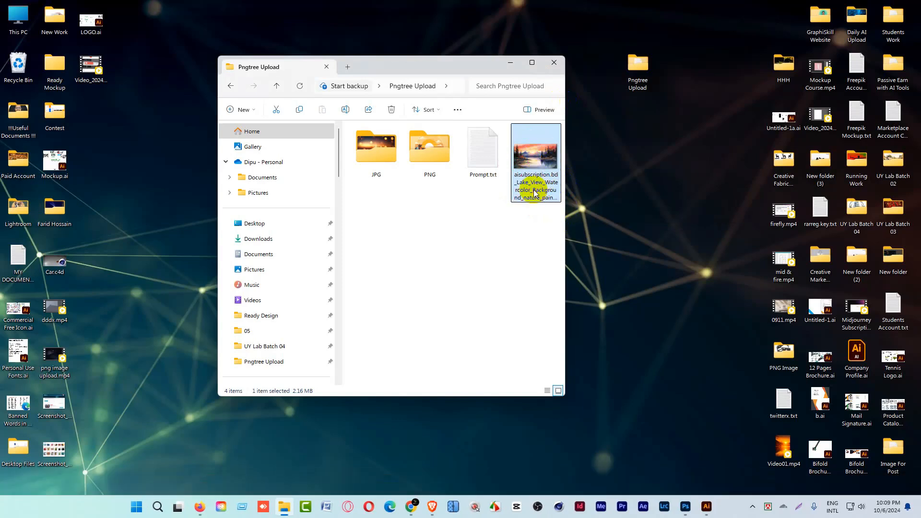
click(535, 192)
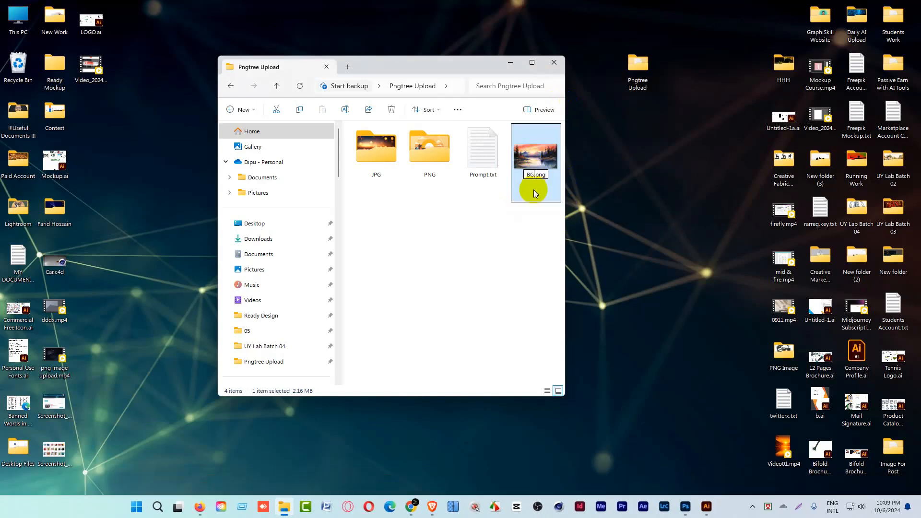
key(Return)
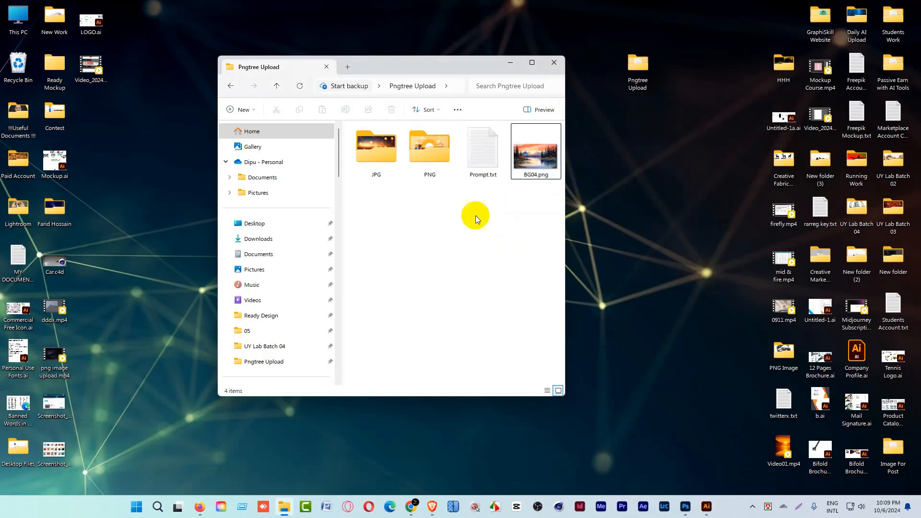
Open Prompt.txt and paste the copied file name text as a new paragraph below the Diwali prompt.
double_click(484, 151)
click(198, 179)
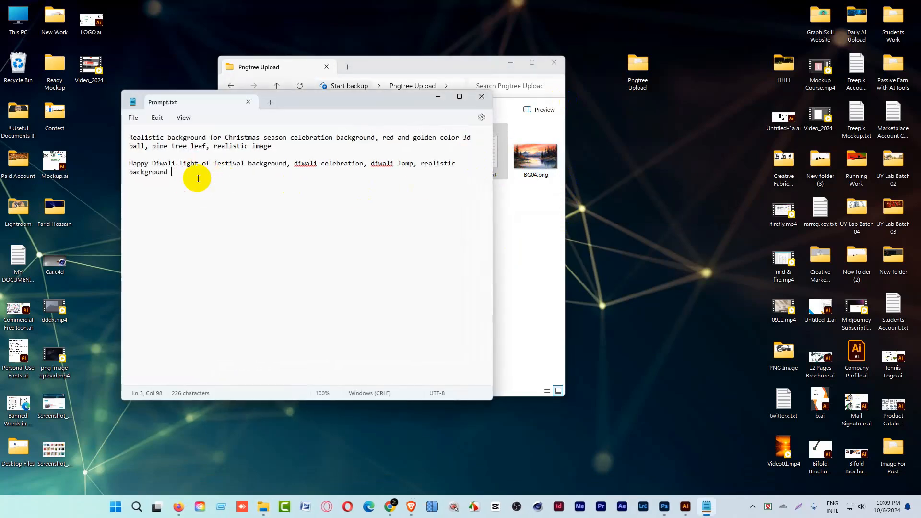
key(Return)
key(ctrl+v)
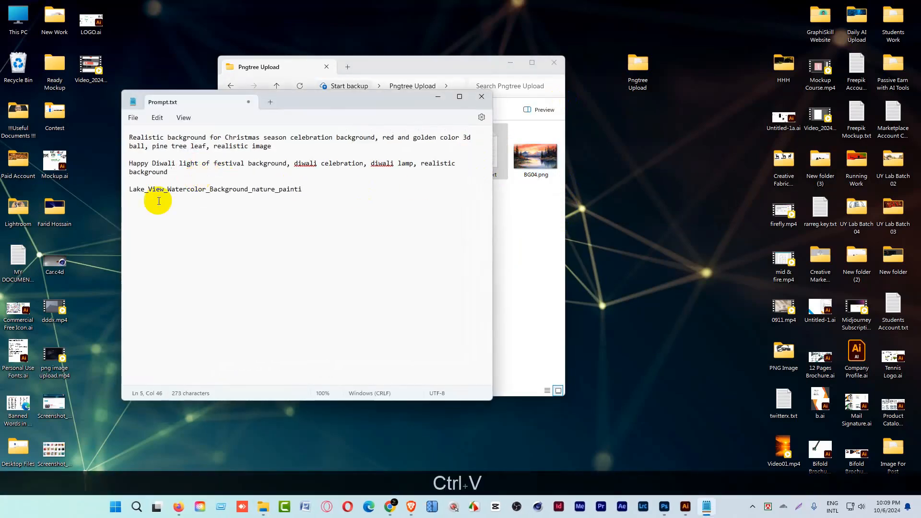
Replace the underscores with spaces and complete the prompt as "Lake View Watercolor Background nature painting, trees and hill".
click(149, 191)
key(BackSpace)
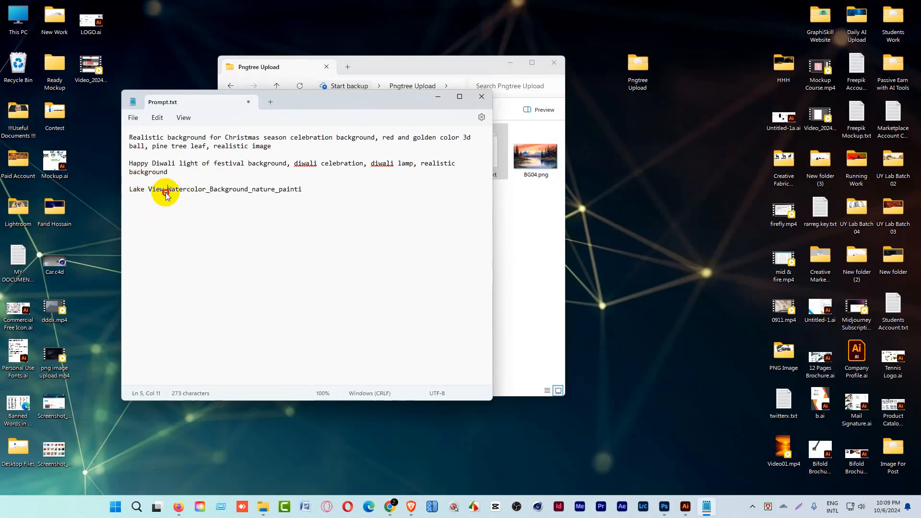
click(207, 191)
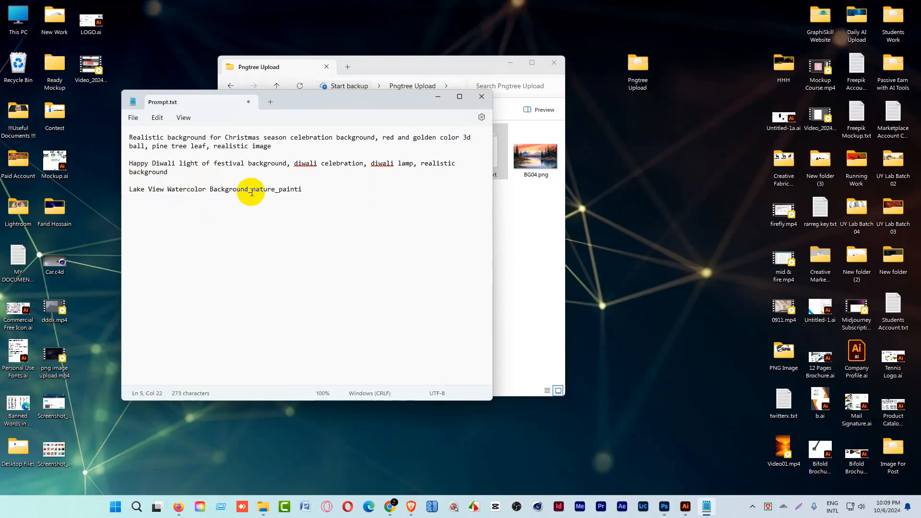
drag(248, 192, 276, 194)
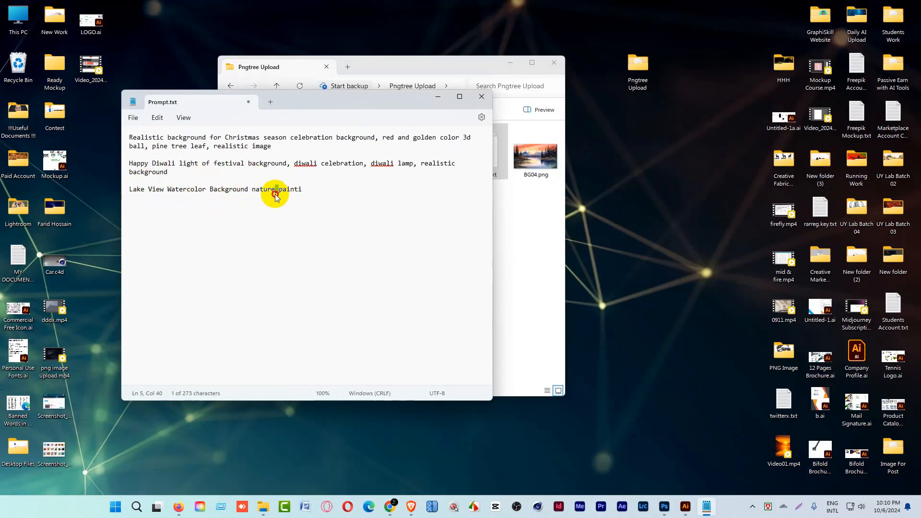
click(303, 192)
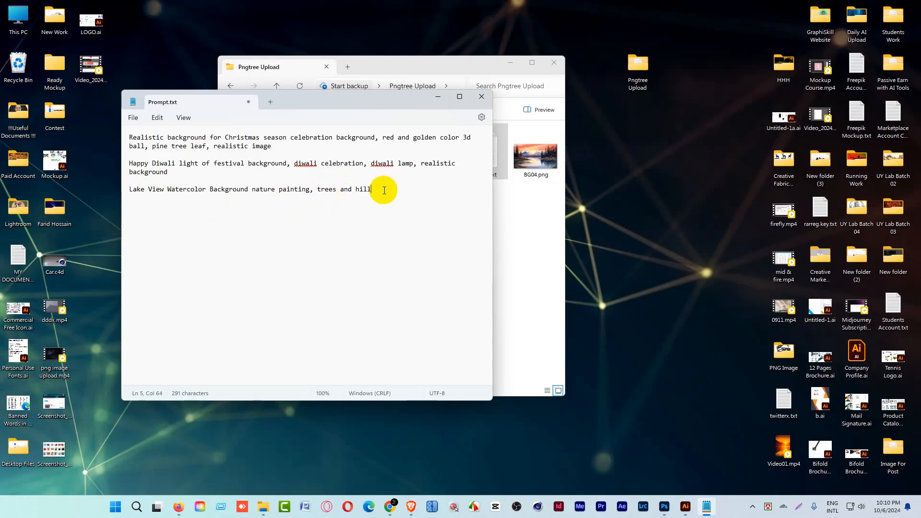
Select the lake view prompt line in Prompt.txt and save the file.
drag(384, 190, 126, 189)
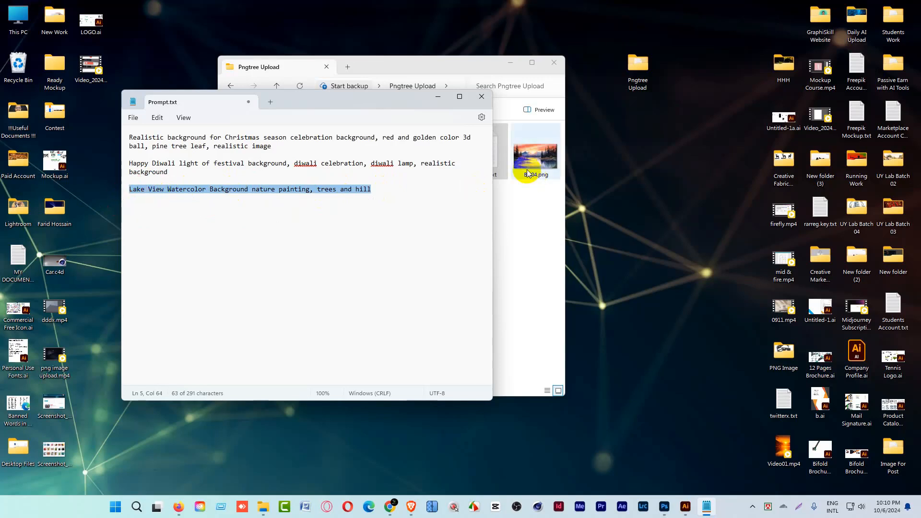
click(332, 195)
drag(384, 191, 113, 165)
click(168, 173)
drag(377, 191, 124, 190)
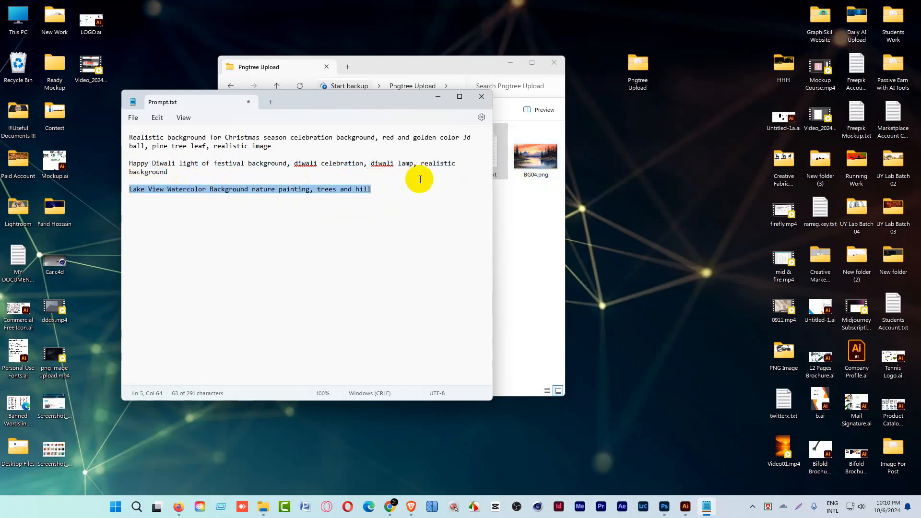
click(128, 120)
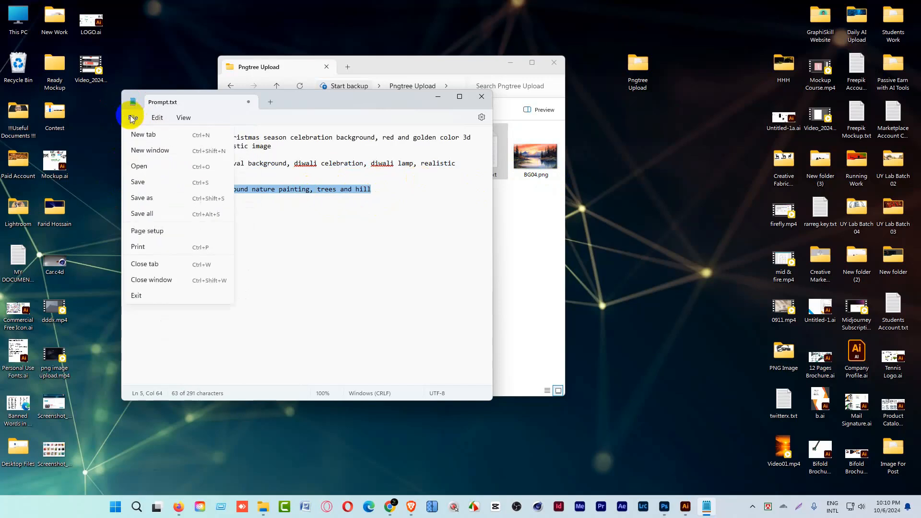
click(139, 186)
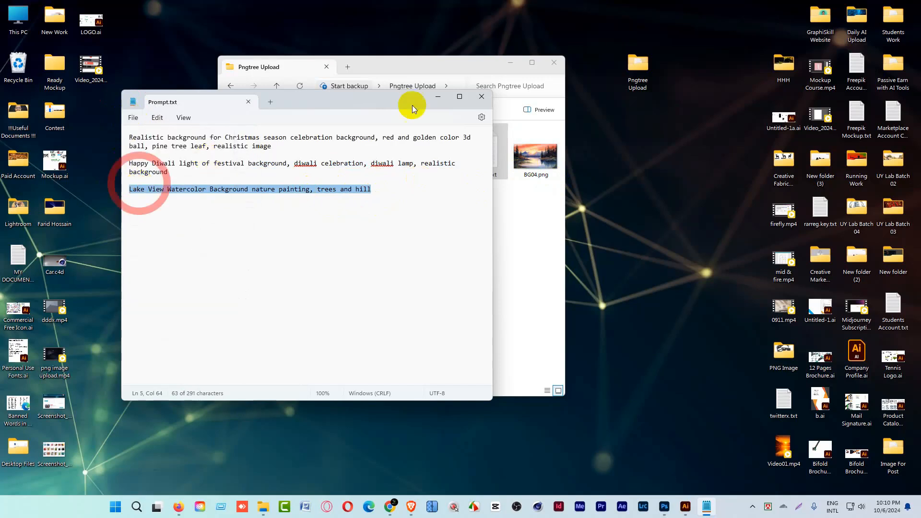
Select BG04.png in File Explorer, then switch to Photoshop and open BG04.png from the Pngtree Upload folder.
click(527, 69)
click(536, 171)
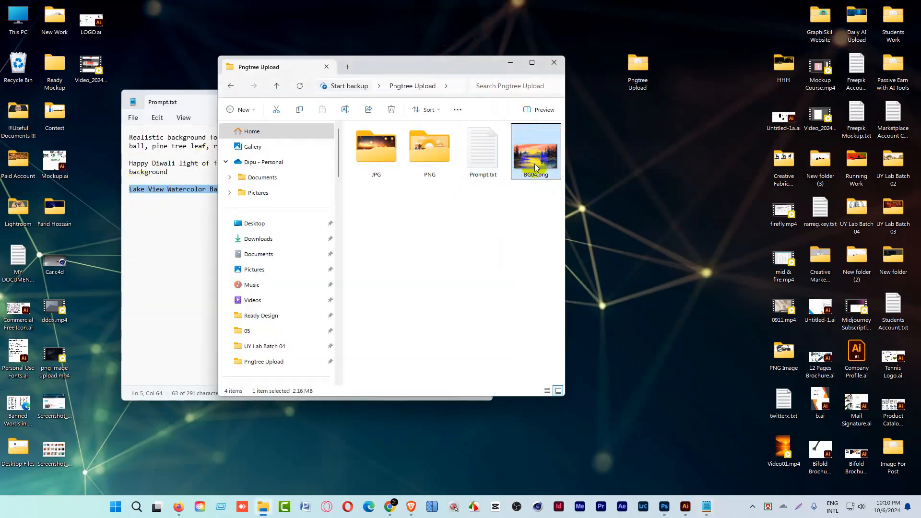
click(665, 505)
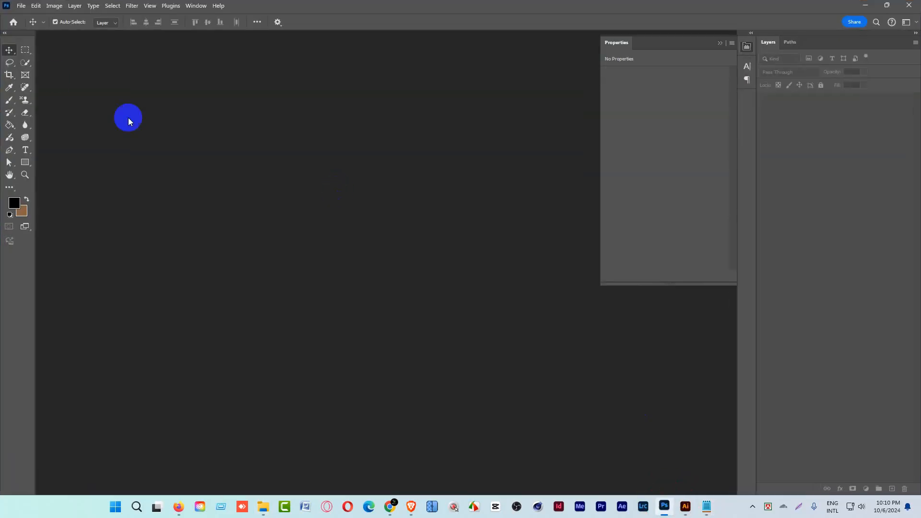
click(21, 5)
click(39, 26)
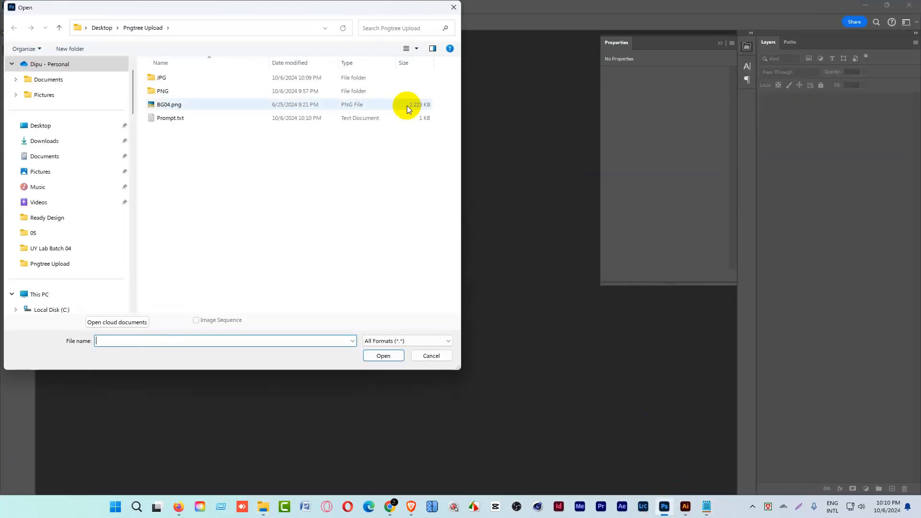
double_click(171, 103)
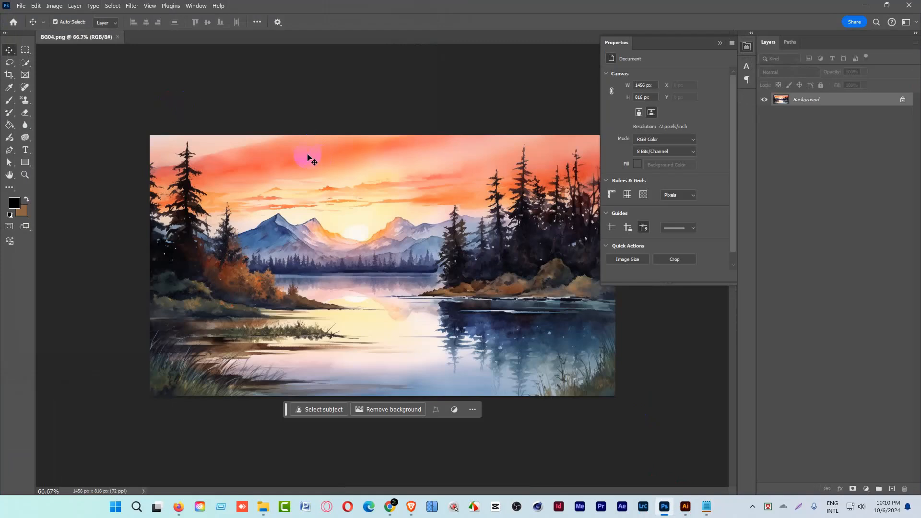
Open the Image Size settings for BG04.png and set the resolution to 300 pixels/inch.
key(ctrl+alt+i)
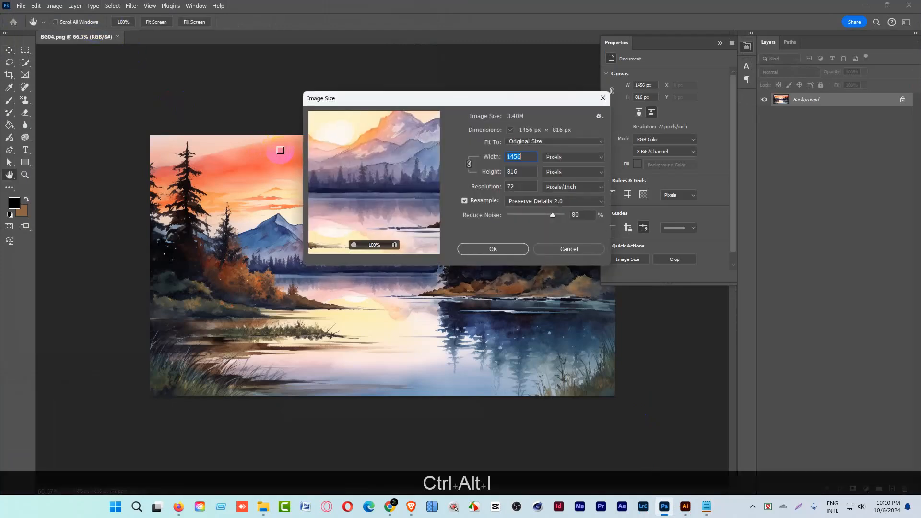
double_click(518, 186)
text(300)
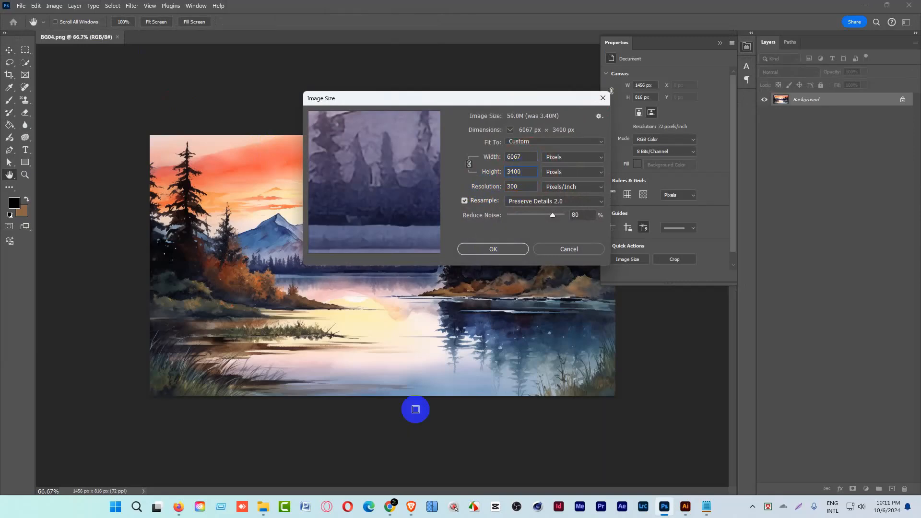
Switch to the browser, check the background size requirements on Pngtree's upload page, and return to Photoshop.
mouse_move(411, 507)
click(430, 427)
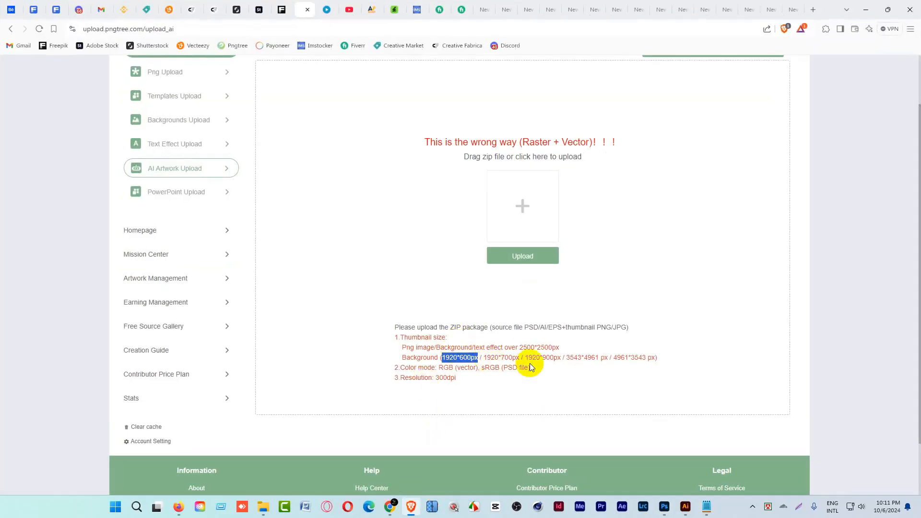
click(866, 9)
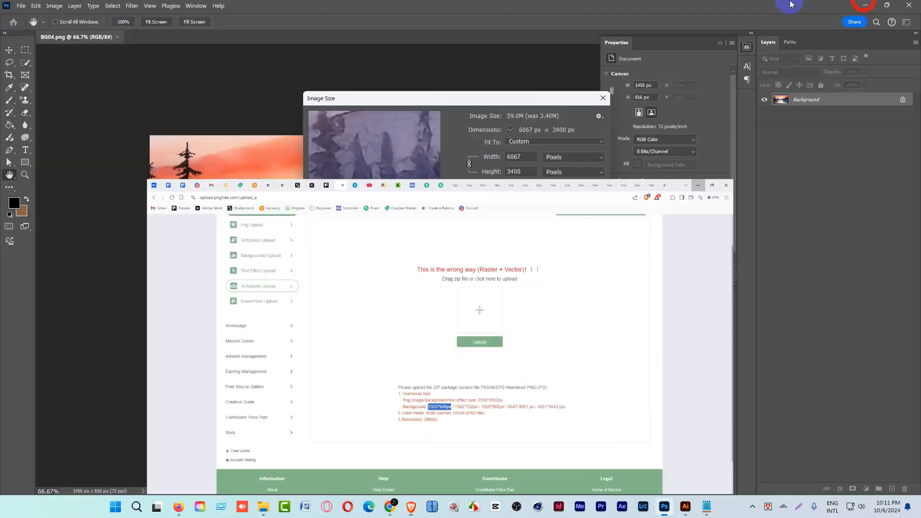
Set the image width to 5000 pixels with proportions linked and apply the new image size.
click(493, 159)
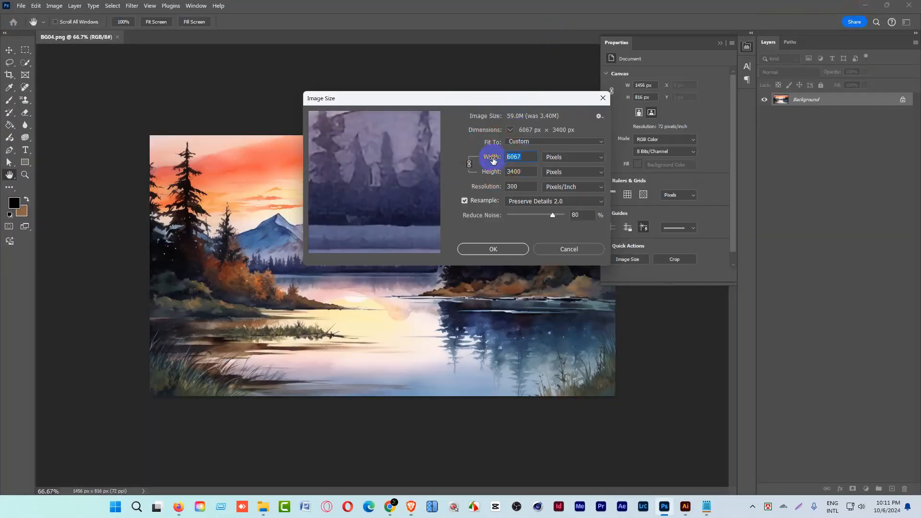
text(5000)
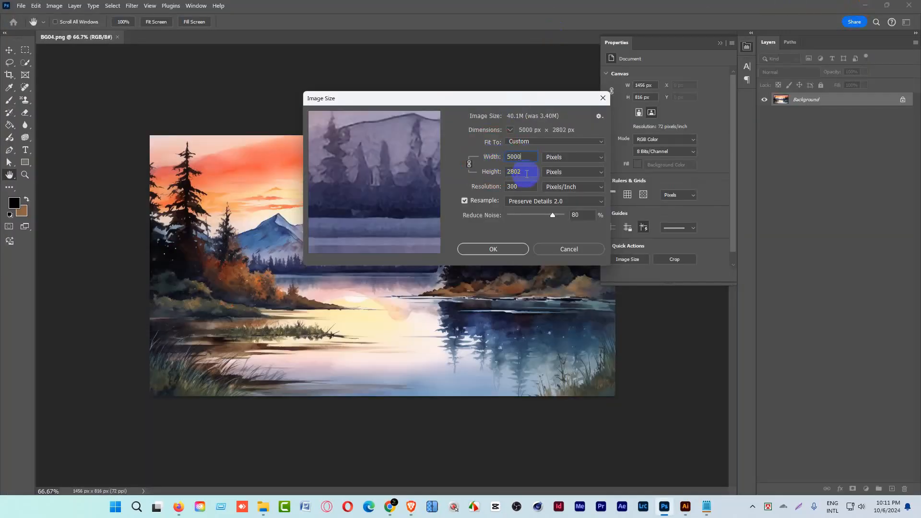
click(488, 178)
click(493, 249)
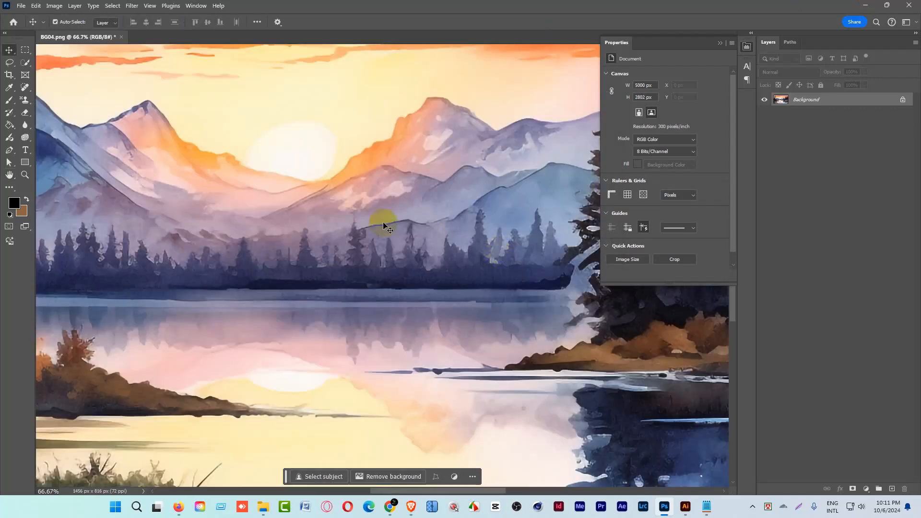
Add a Color Balance adjustment layer over the lake image and set its midtones Cyan–Red value to -10.
key(ctrl+space)
drag(382, 222, 306, 217)
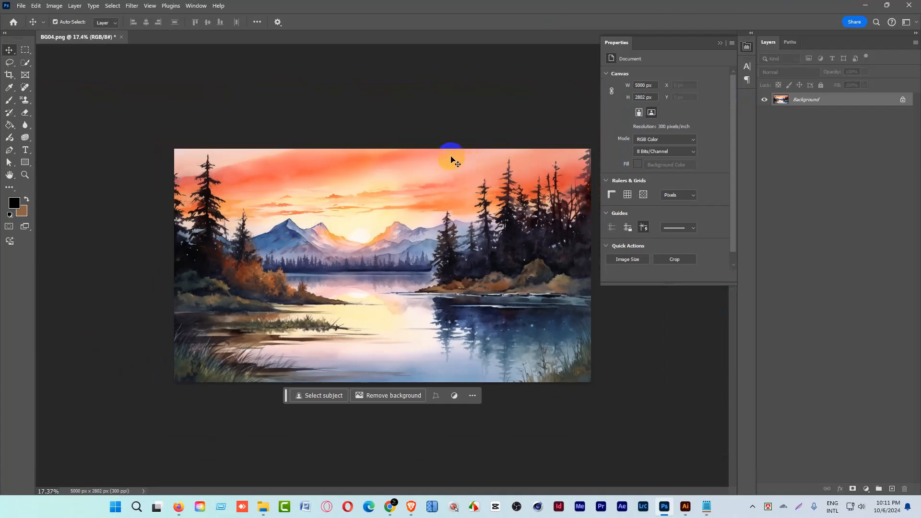
click(871, 490)
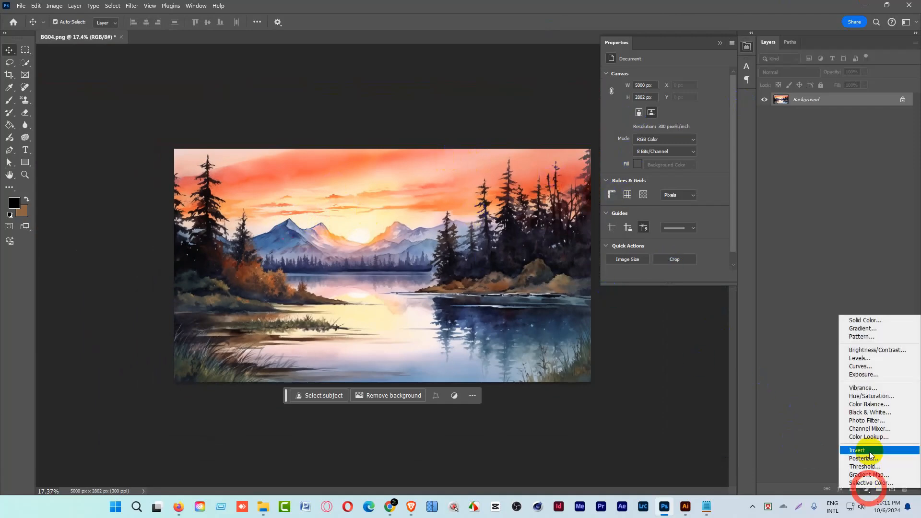
click(867, 406)
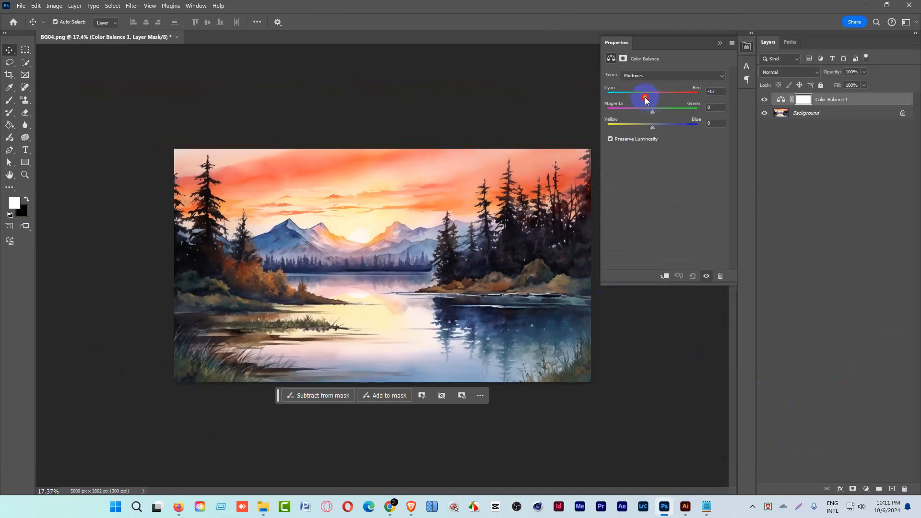
Add a Brightness/Contrast adjustment layer with brightness 18 and contrast 13.
click(866, 489)
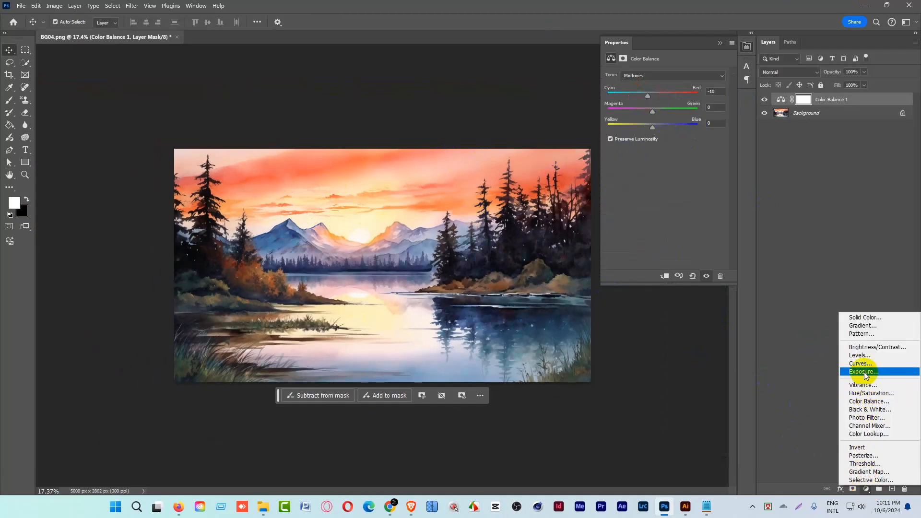
click(865, 347)
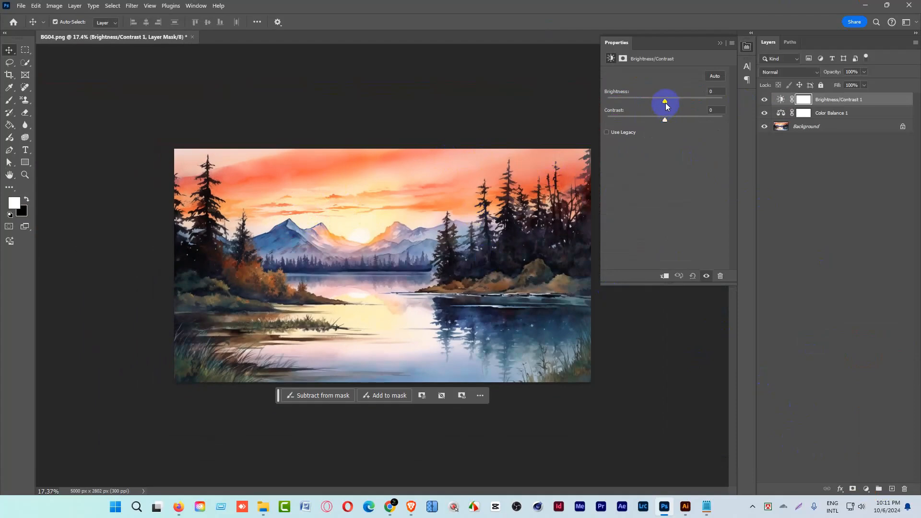
drag(665, 101, 672, 102)
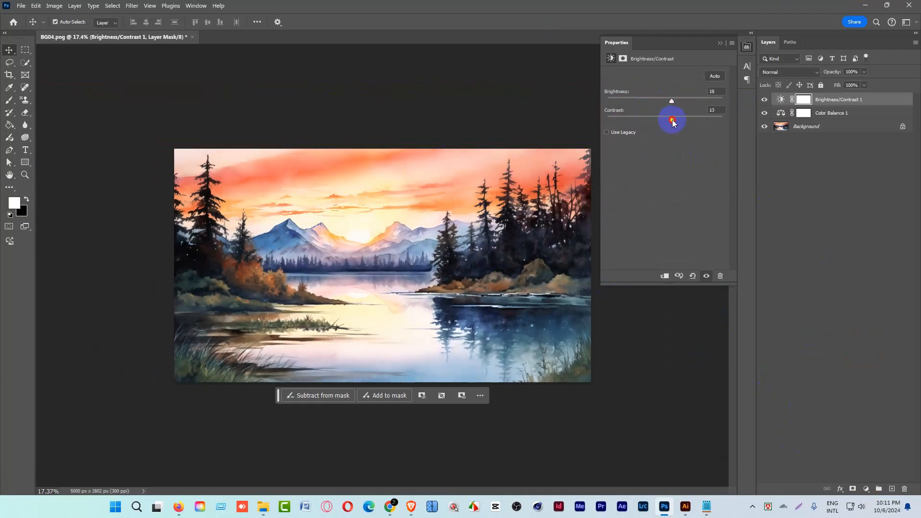
click(829, 239)
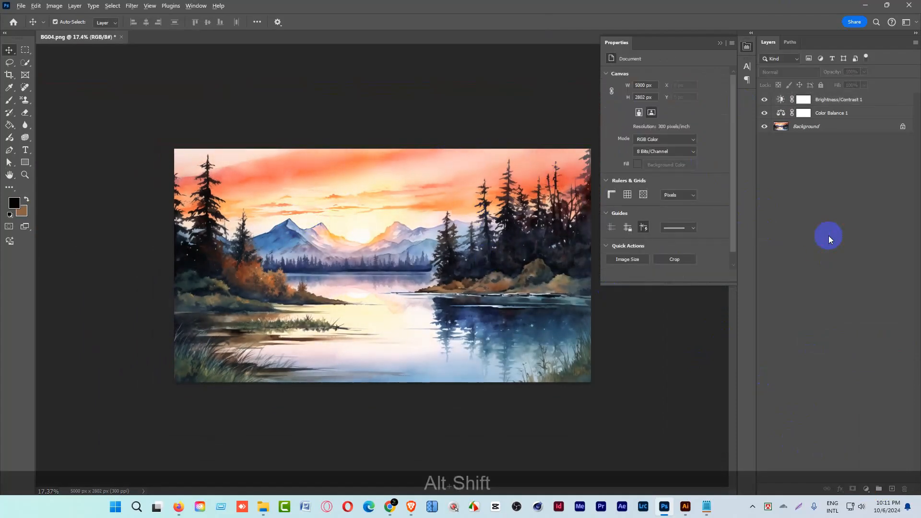
Export the image for web as a maximum-quality JPEG named BG04.jpg in the JPG folder, and close the document without saving it.
key(ctrl+alt+shift+s)
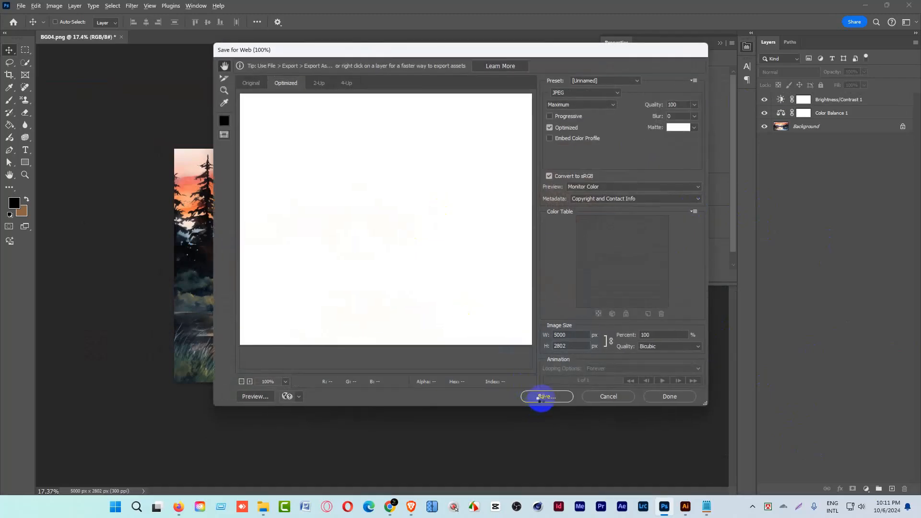
click(540, 397)
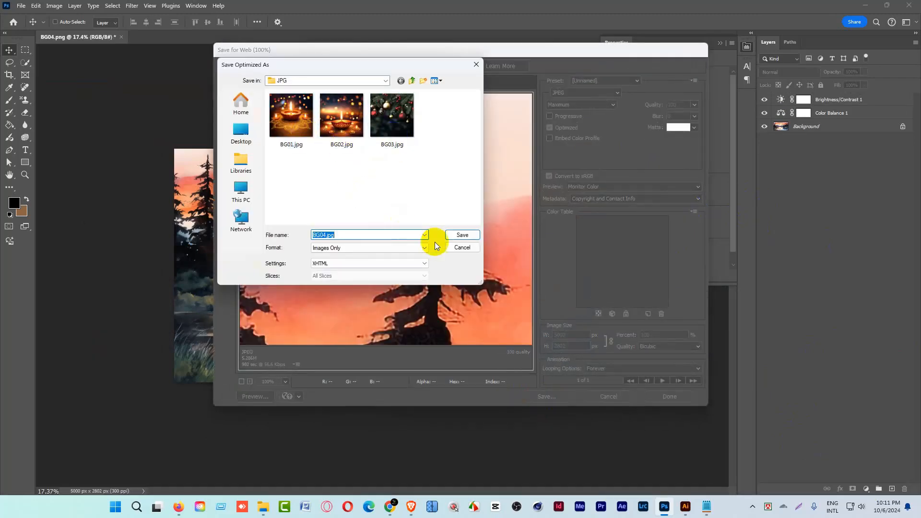
click(454, 235)
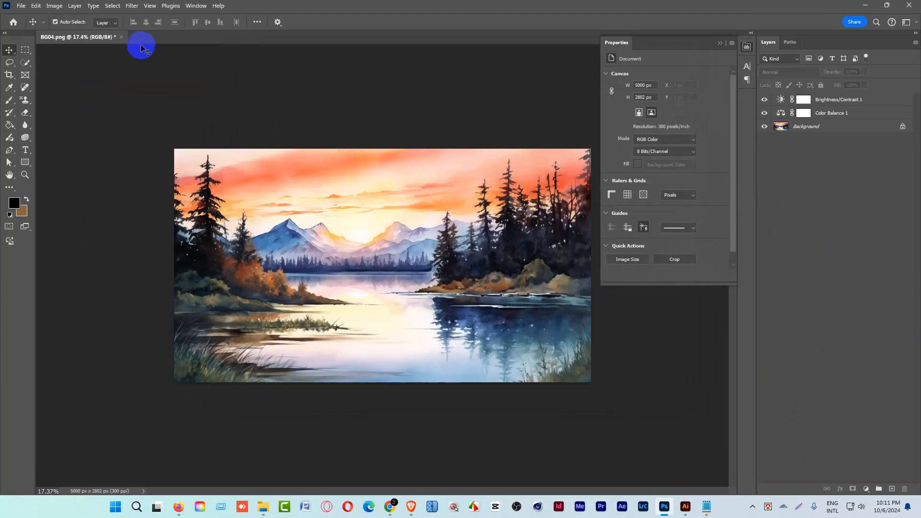
click(121, 37)
click(459, 192)
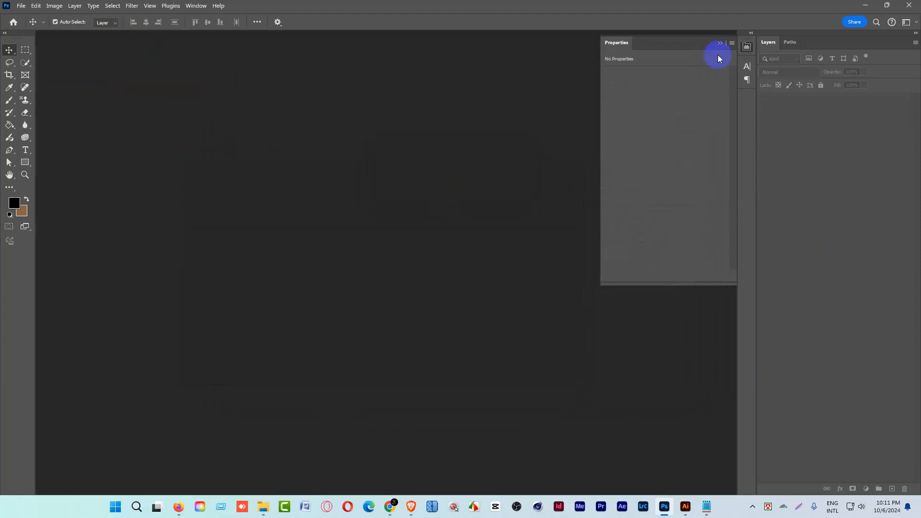
Switch to File Explorer, delete BG04.png from the Pngtree Upload folder, and close the folder window.
click(867, 3)
drag(527, 232, 561, 155)
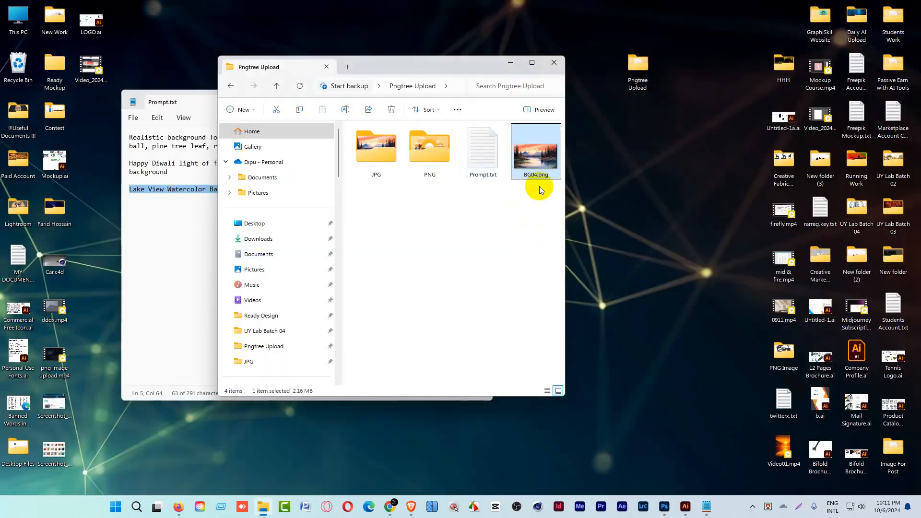
key(Delete)
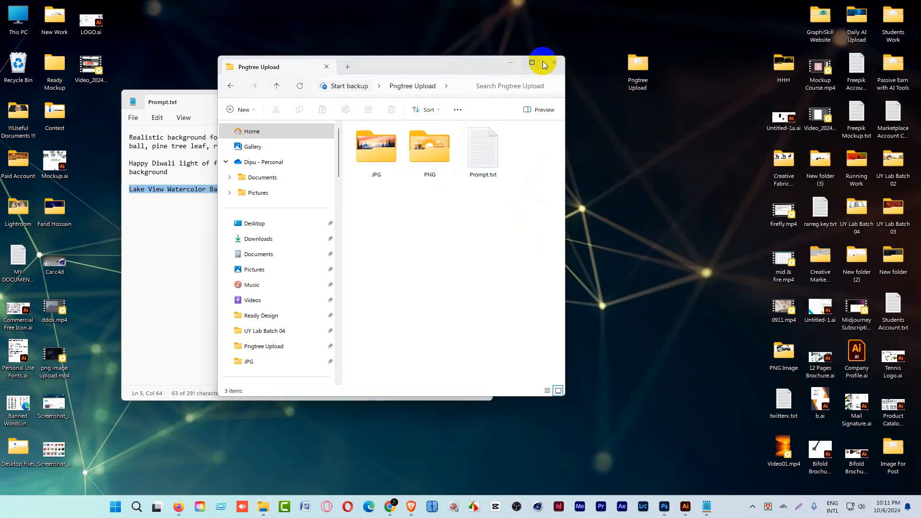
click(544, 64)
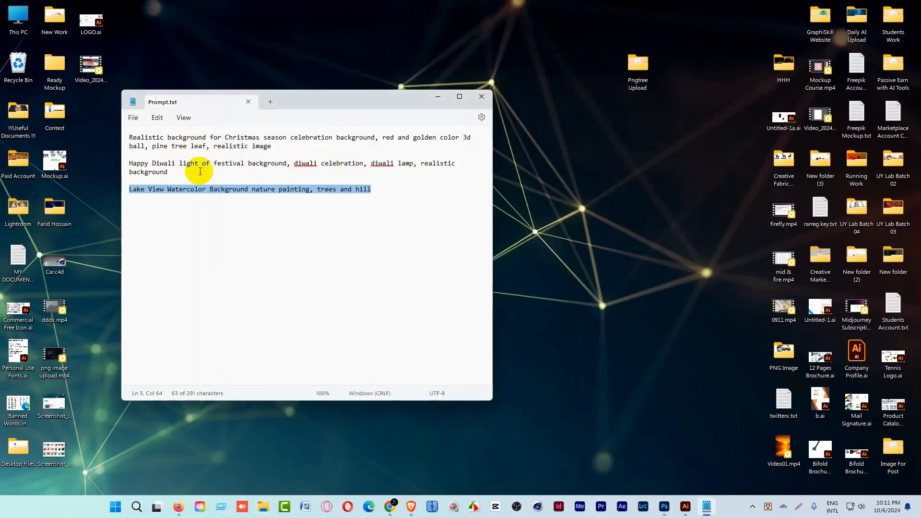
triple_click(129, 167)
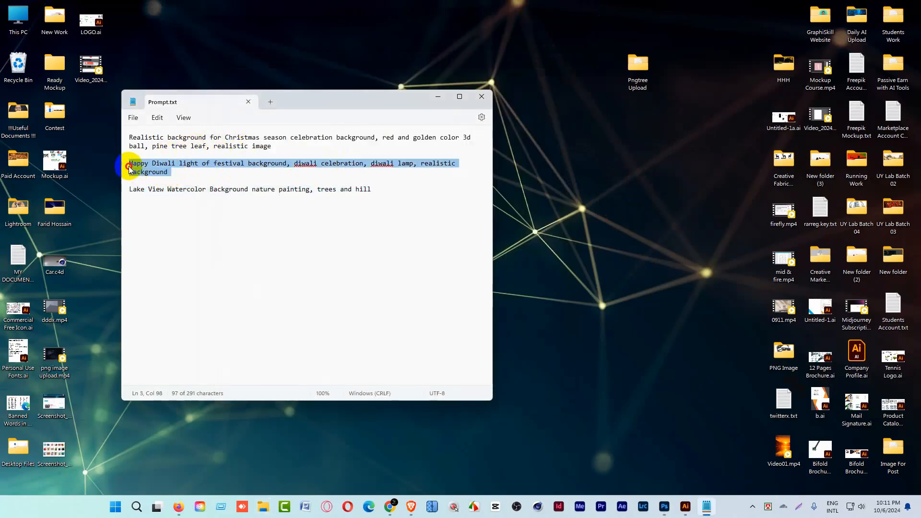
click(169, 172)
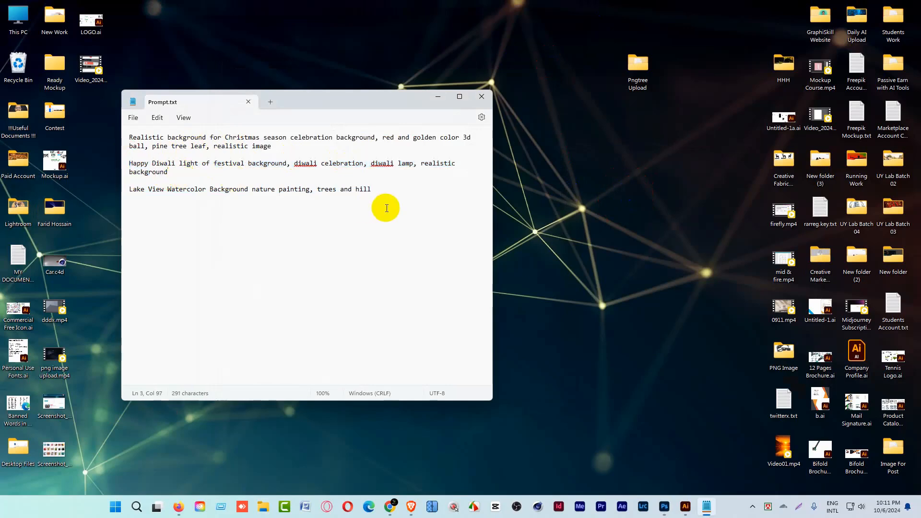
Open the JPG folder inside Pngtree Upload on the desktop and compress BG01.jpg into its own ZIP file.
double_click(638, 67)
double_click(382, 156)
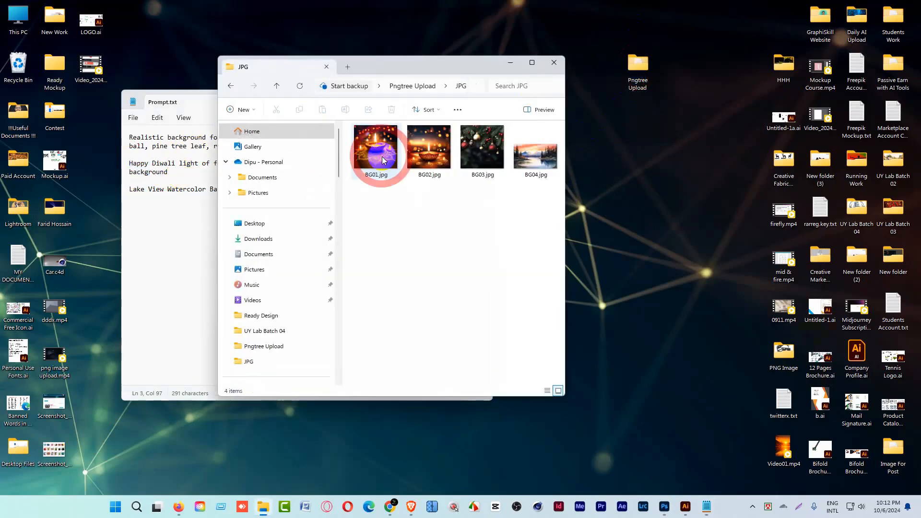
click(466, 165)
right_click(374, 148)
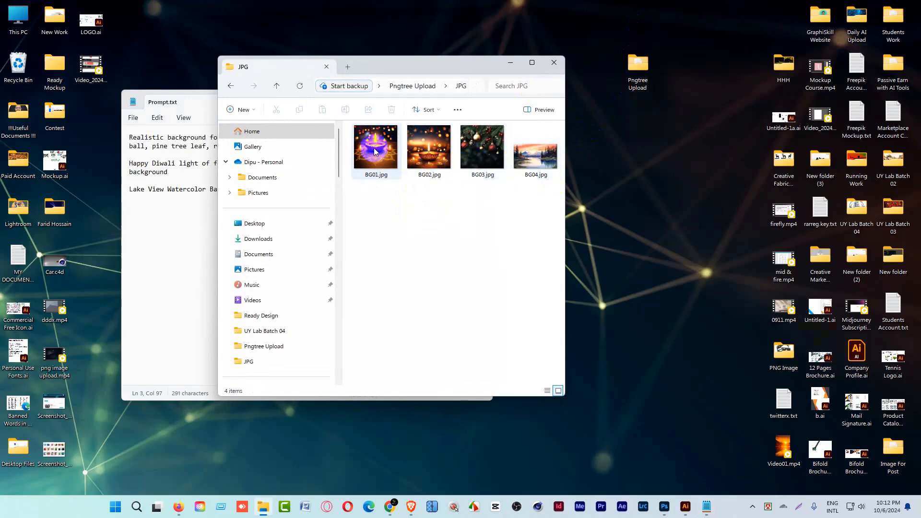
click(423, 424)
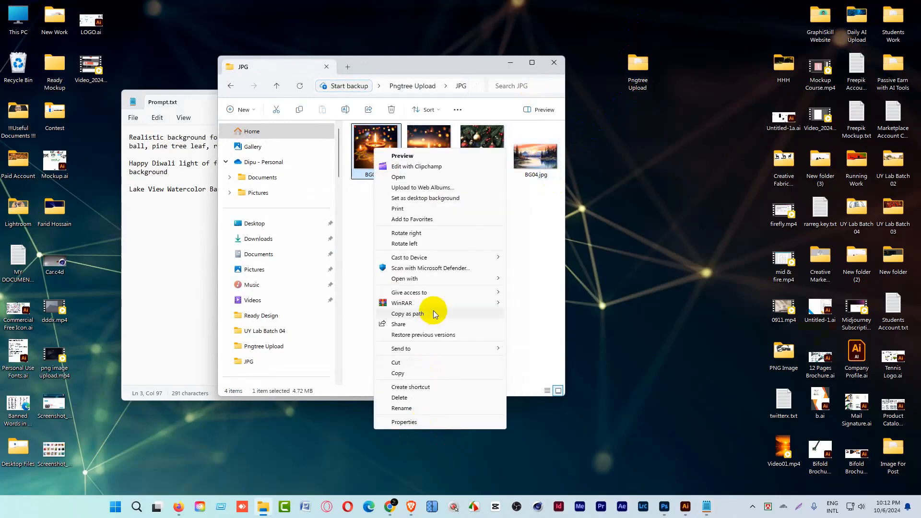
mouse_move(475, 349)
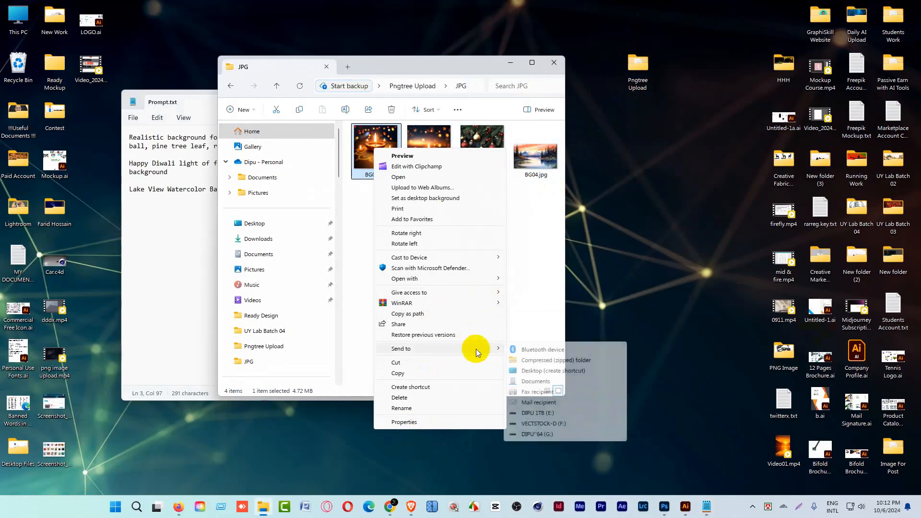
click(551, 362)
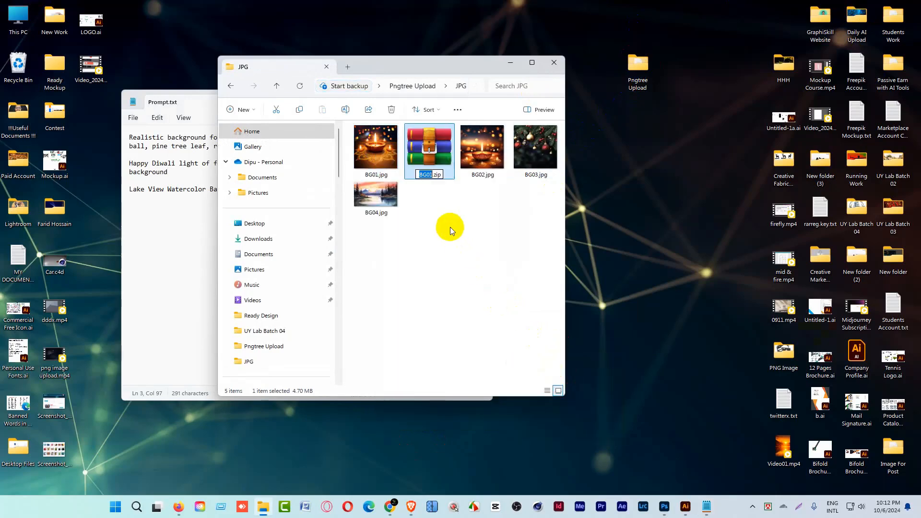
Compress BG02.jpg into its own ZIP file in the JPG folder.
click(483, 149)
right_click(486, 149)
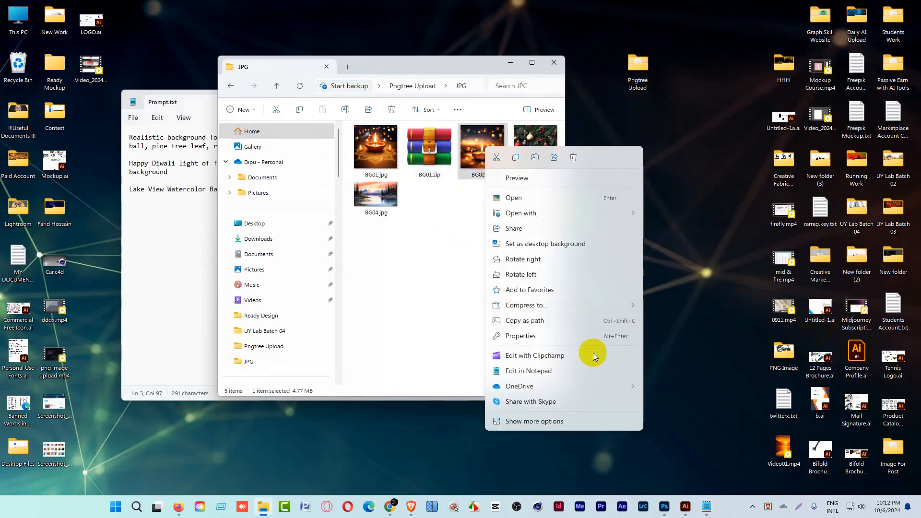
click(565, 420)
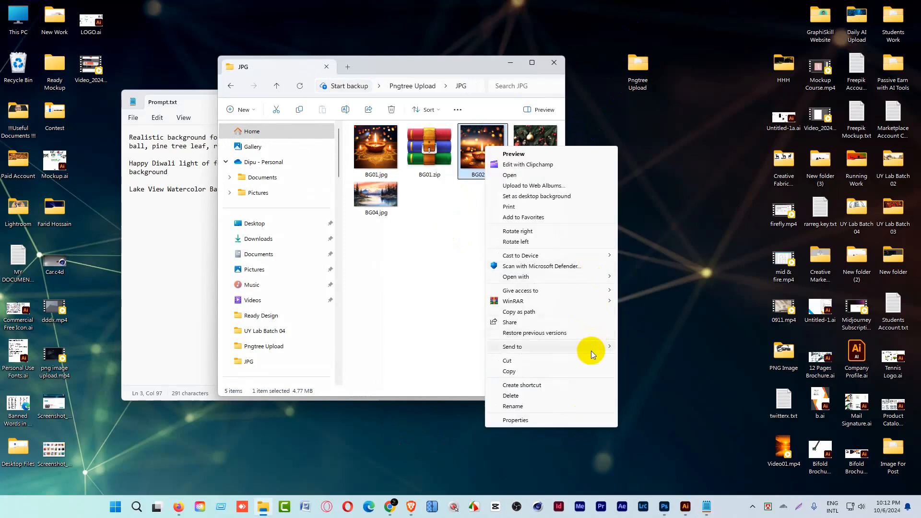
mouse_move(591, 347)
click(642, 365)
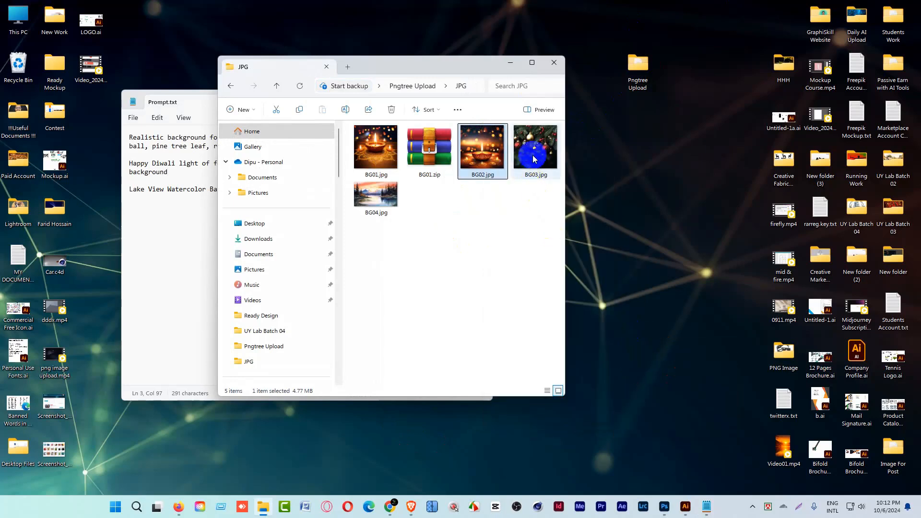
Compress BG03.jpg into its own ZIP file in the JPG folder.
click(364, 204)
right_click(367, 206)
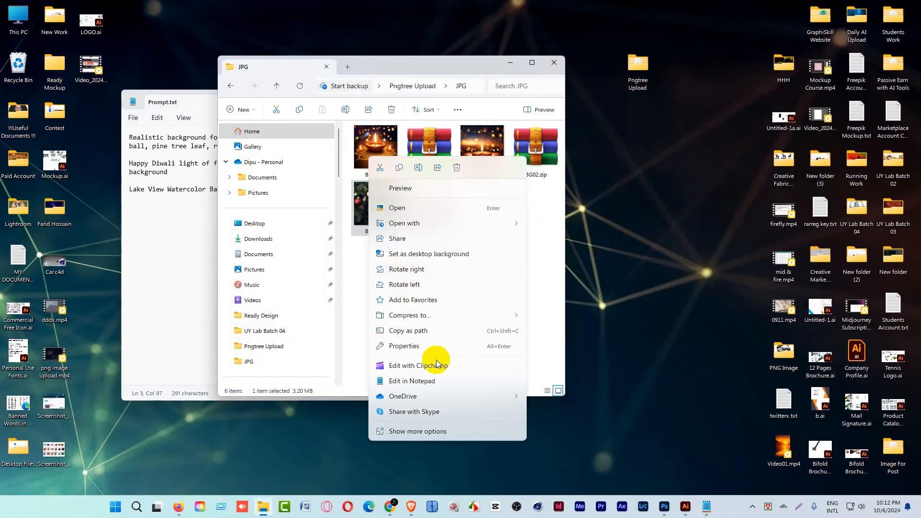
click(456, 433)
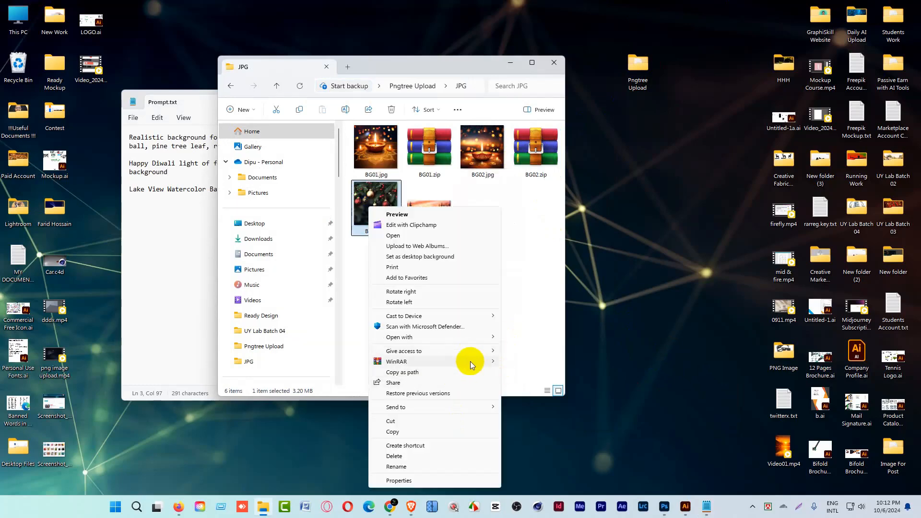
mouse_move(470, 408)
click(546, 418)
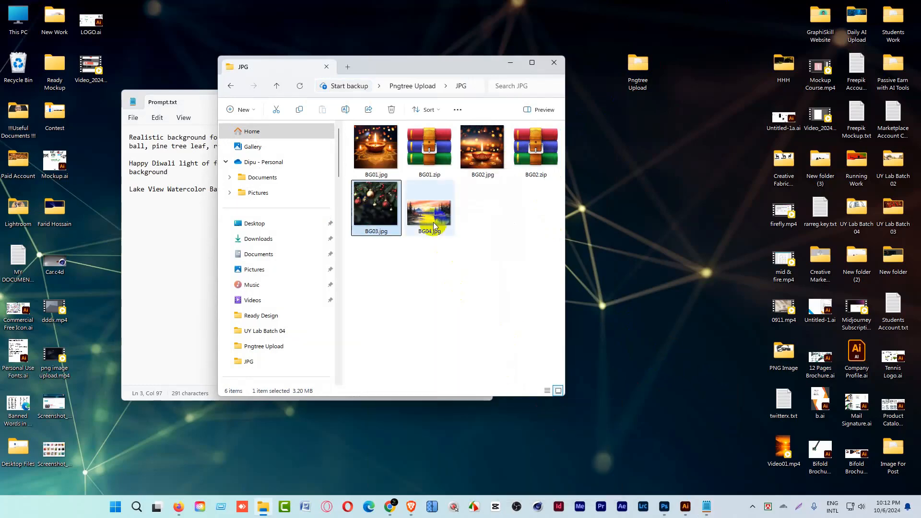
Compress BG04.jpg into its own ZIP file in the JPG folder.
right_click(478, 207)
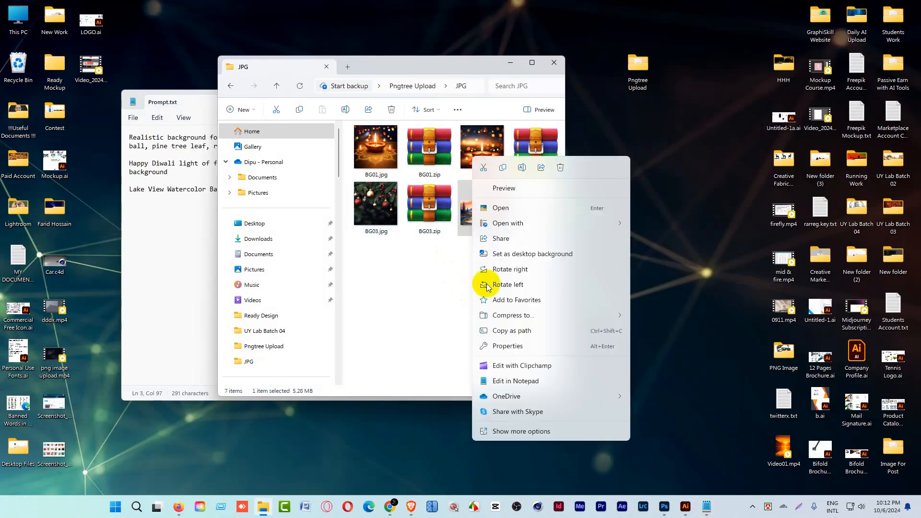
click(521, 435)
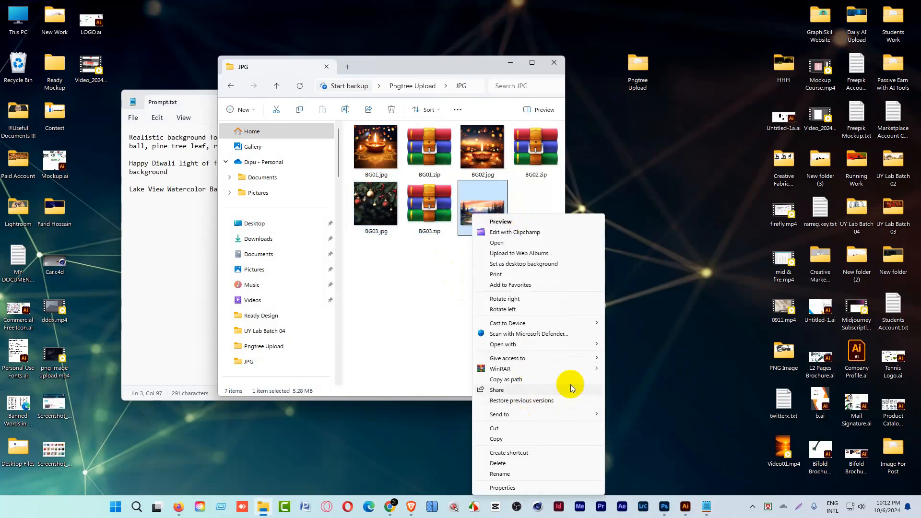
mouse_move(572, 414)
click(645, 424)
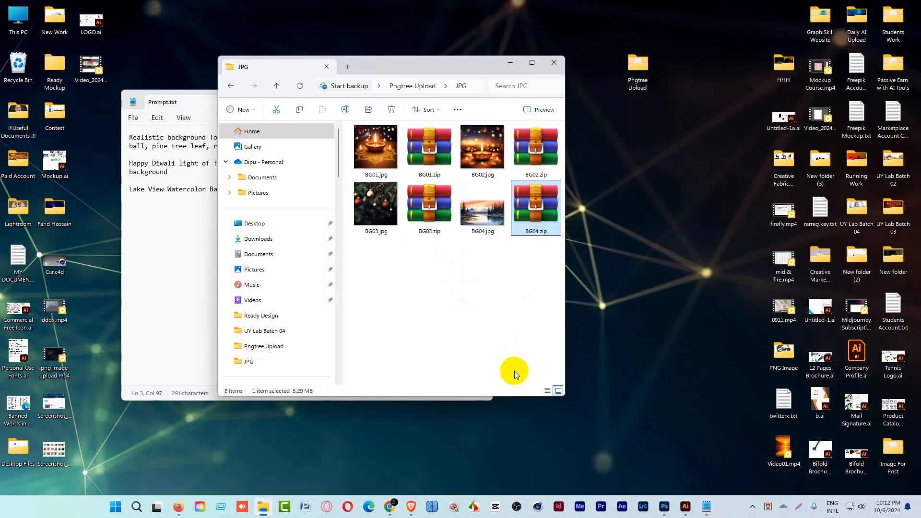
Switch to the browser and add BG01.zip to BG04.zip from Desktop > Pngtree Upload > JPG to Pngtree's AI artwork upload list.
click(412, 507)
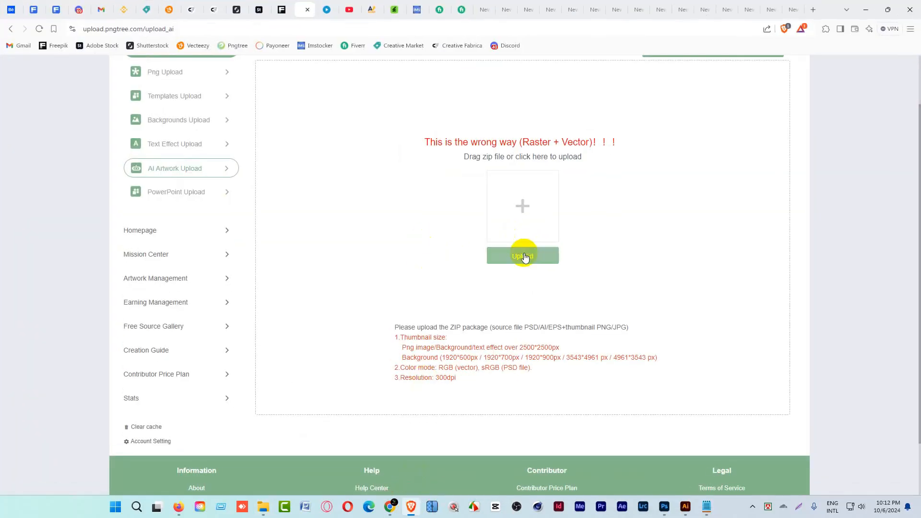
click(524, 256)
click(135, 27)
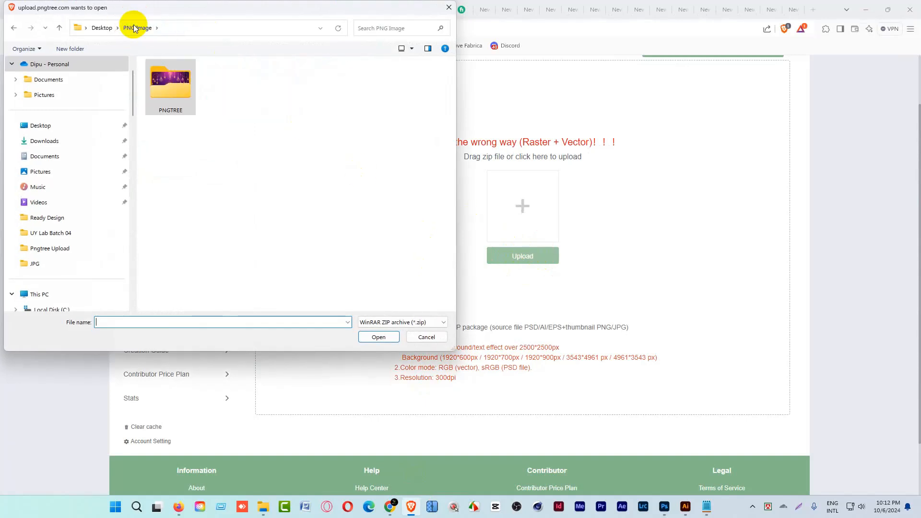
click(96, 28)
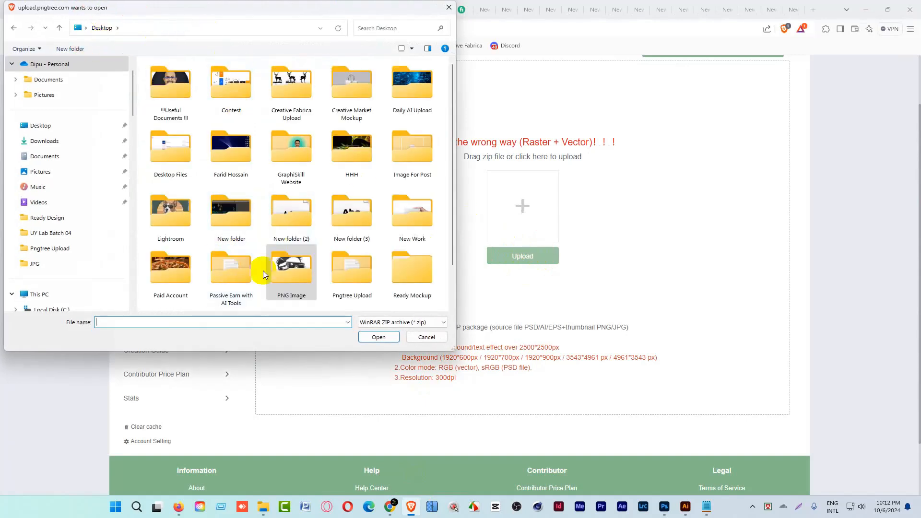
double_click(365, 295)
double_click(162, 79)
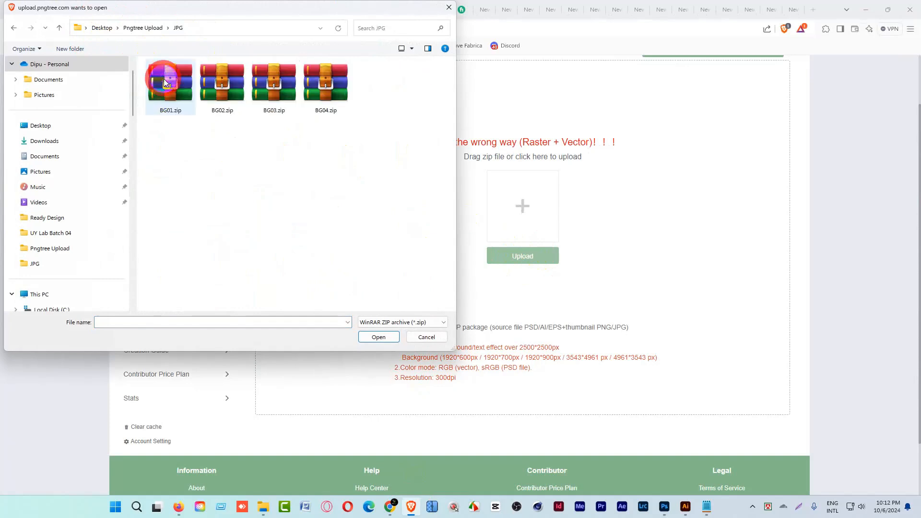
drag(164, 129, 373, 76)
click(378, 337)
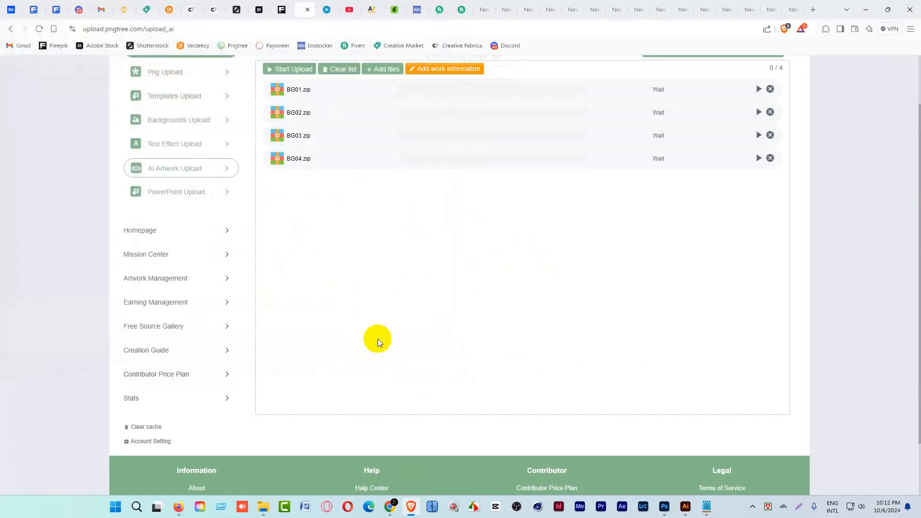
Upload the four queued ZIP files to Pngtree and open their work information page.
click(277, 72)
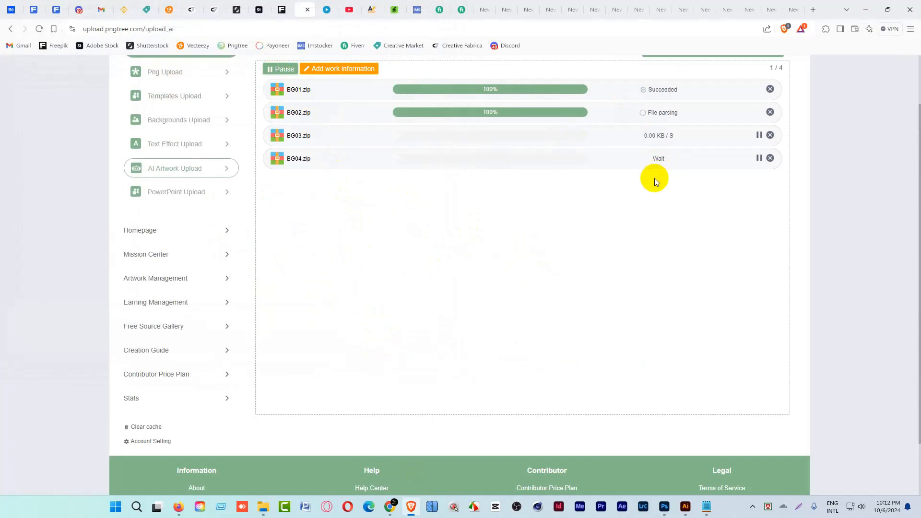
scroll(648, 202, up, 1)
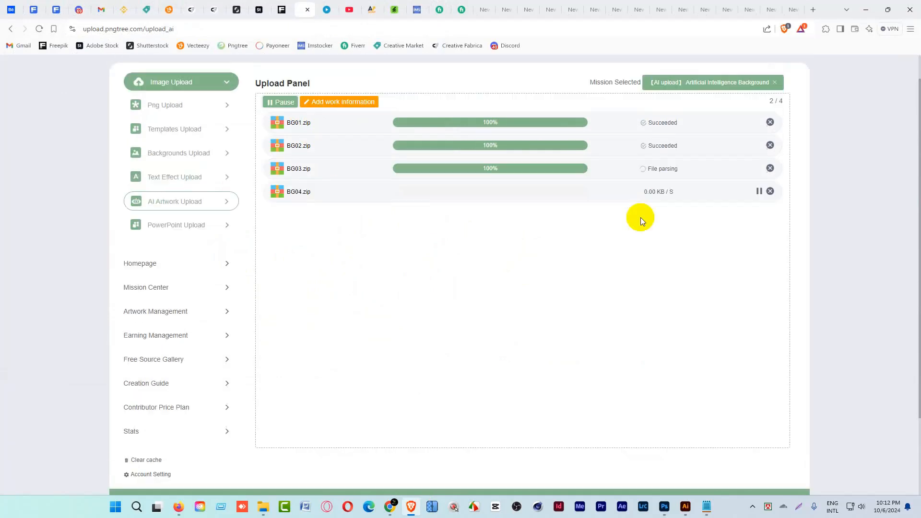
scroll(642, 221, up, 1)
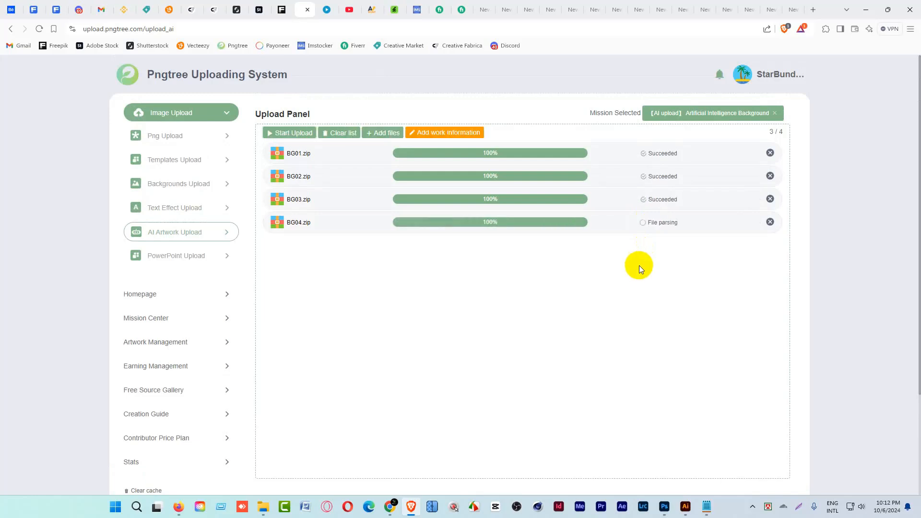
click(451, 133)
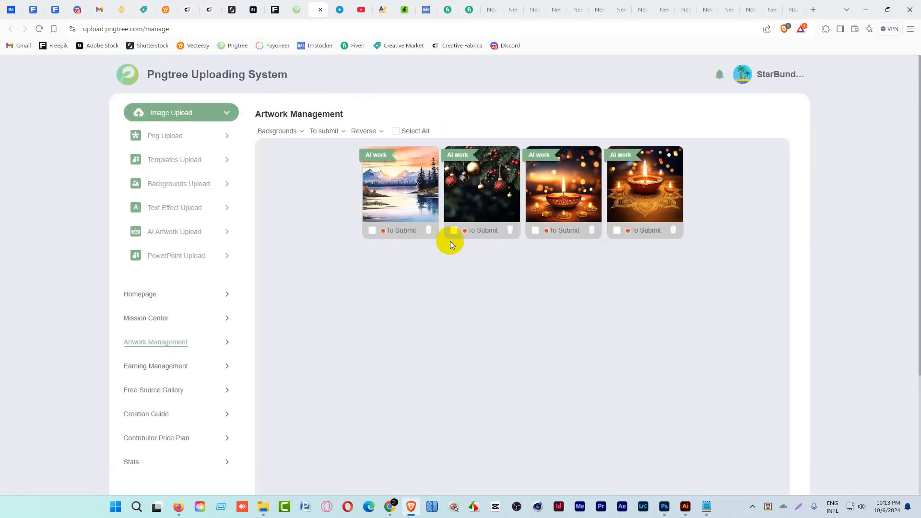
Open the lake landscape artwork's details and set its categories to BACKGROUND and Nature.
click(387, 185)
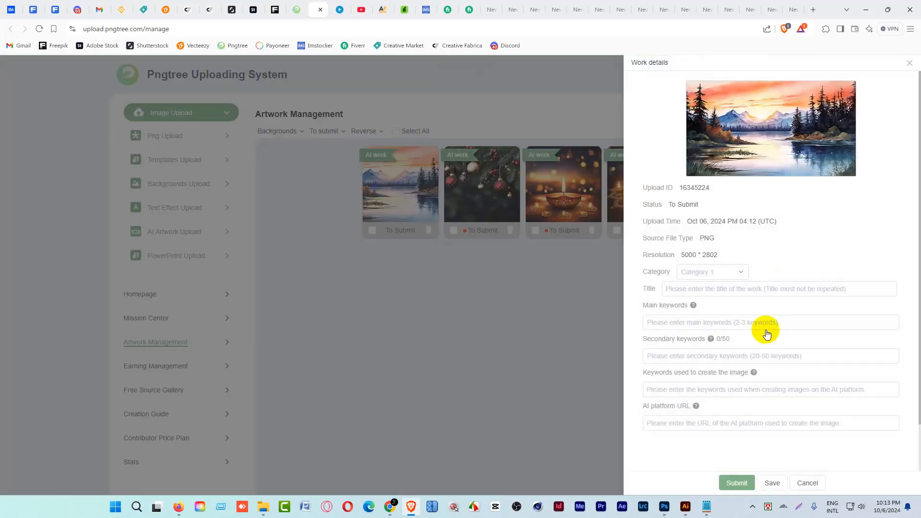
click(738, 277)
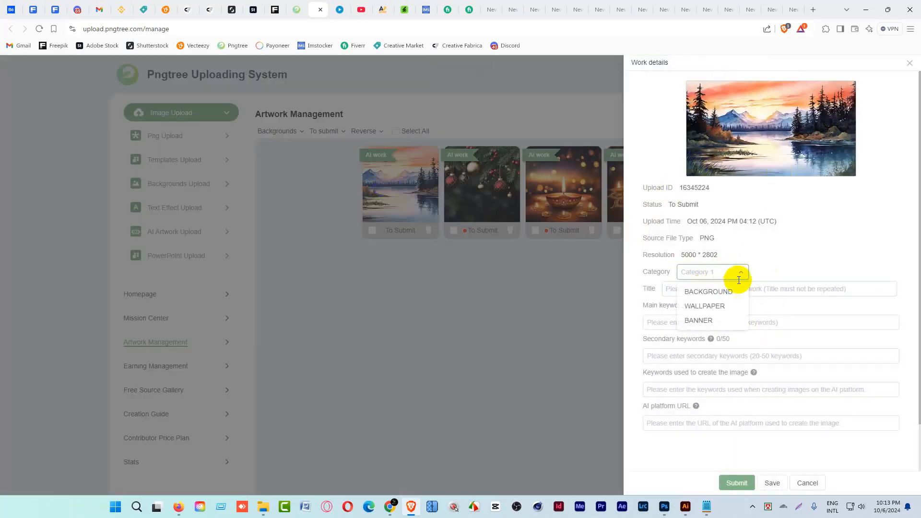
click(714, 293)
click(787, 272)
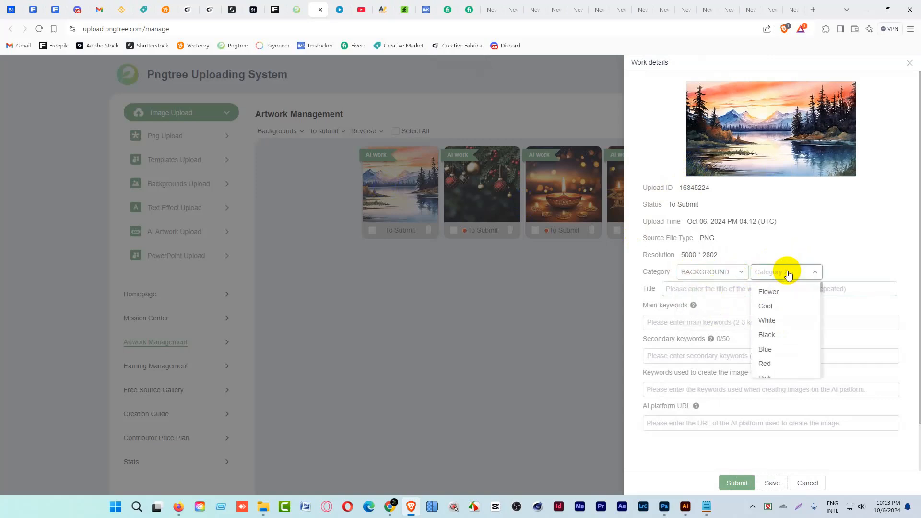
drag(822, 289, 824, 303)
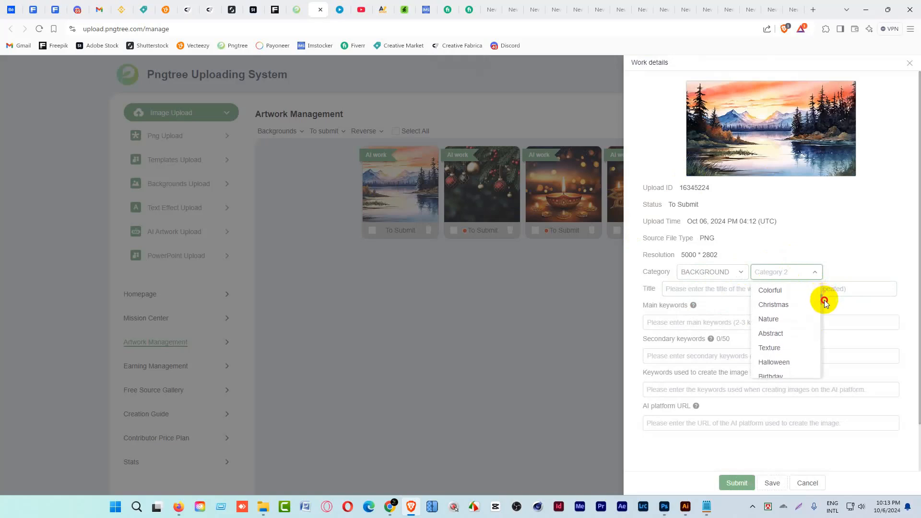
click(770, 319)
Copy "Lake View Watercolor Background nature painting" from Prompt.txt into the lake artwork's title.
click(709, 290)
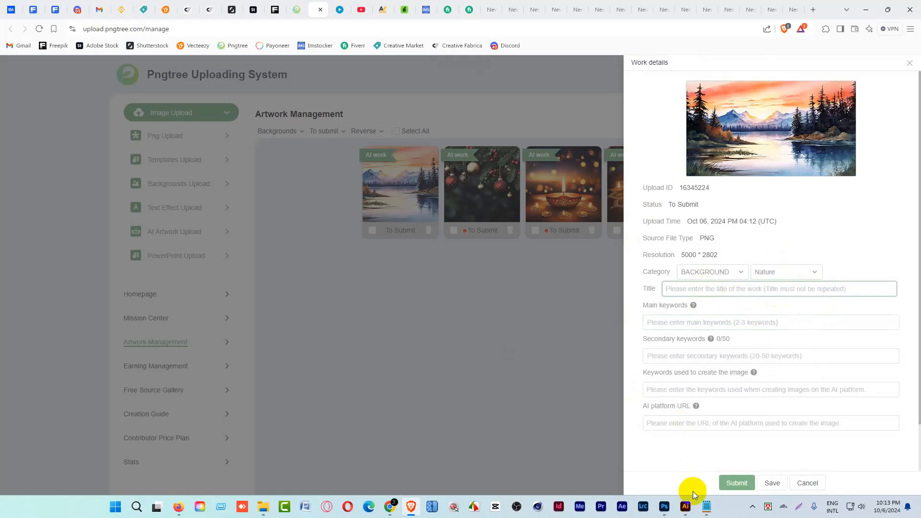
click(707, 505)
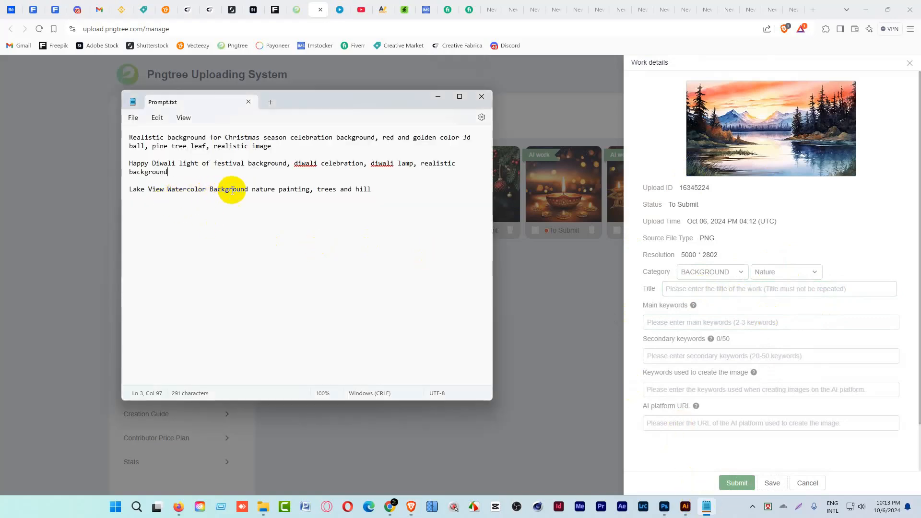
drag(311, 189, 128, 189)
key(ctrl+c)
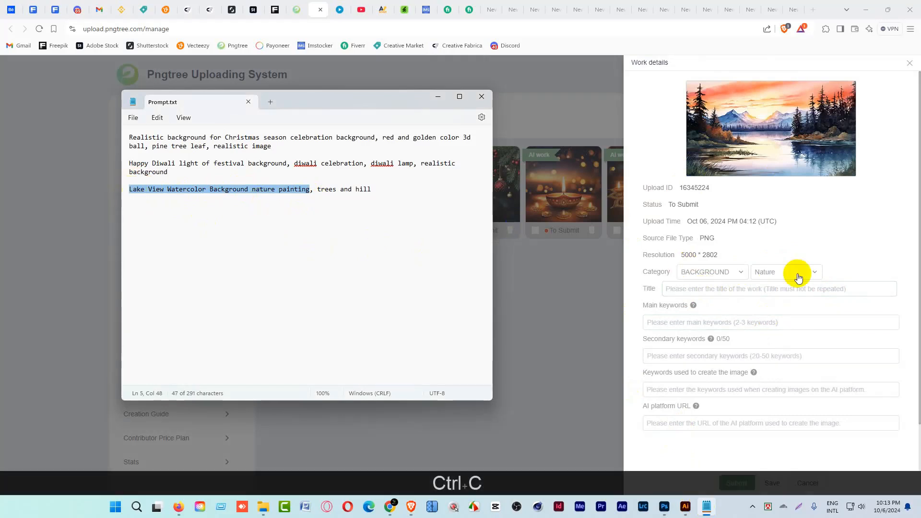
click(715, 289)
key(ctrl+v)
Change the initials of View, Watercolor and Background in the title to lowercase.
click(736, 289)
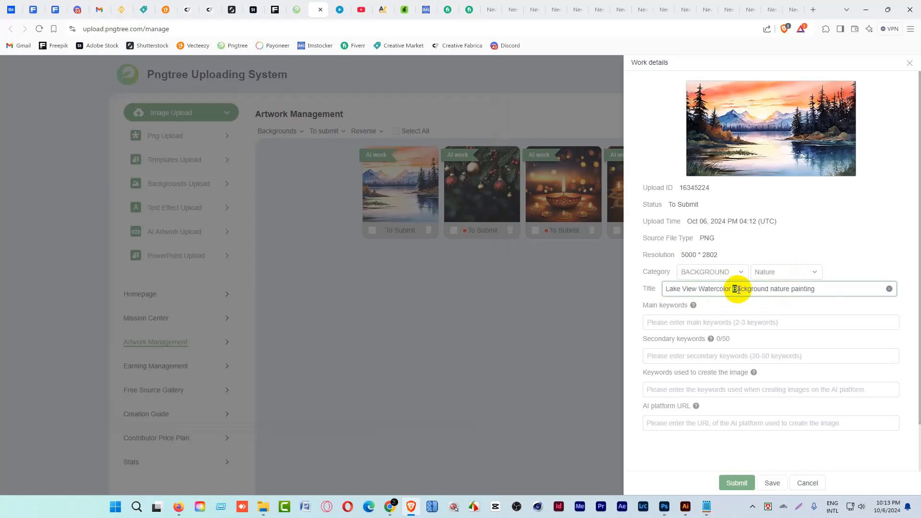
text(b)
click(705, 289)
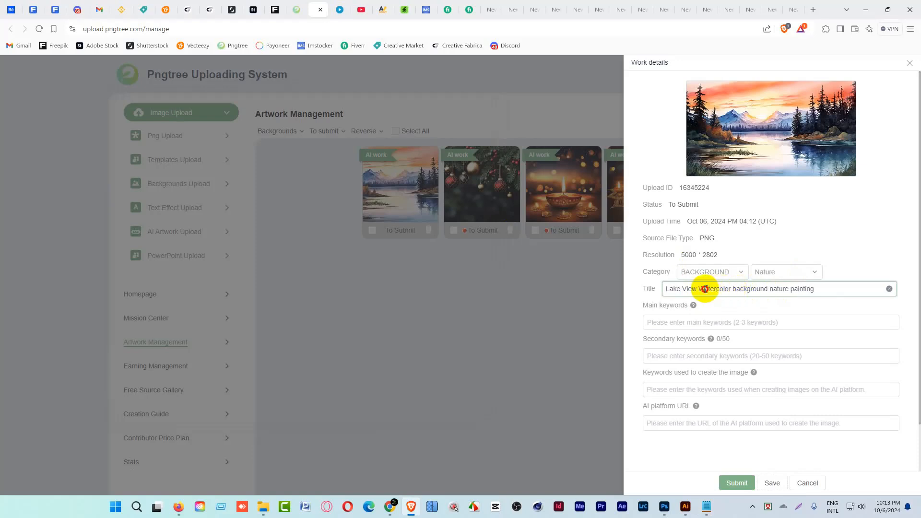
text(w)
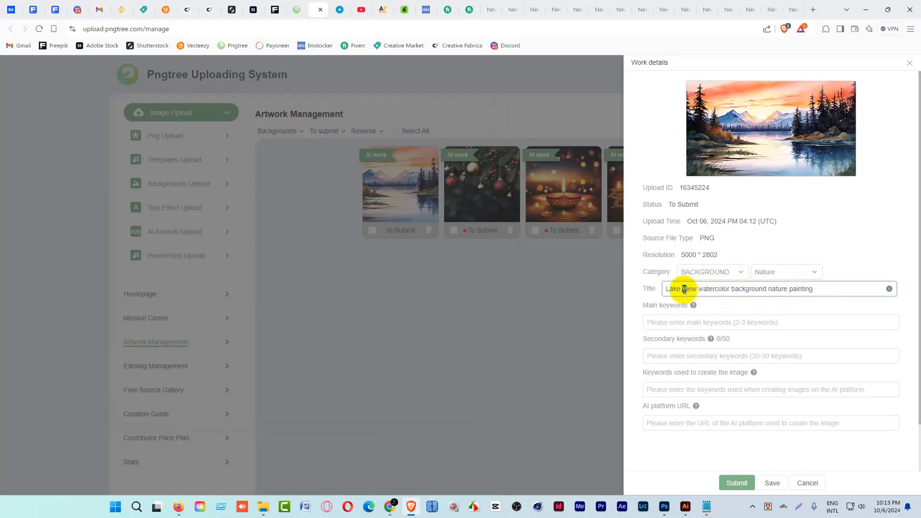
text(v)
click(826, 289)
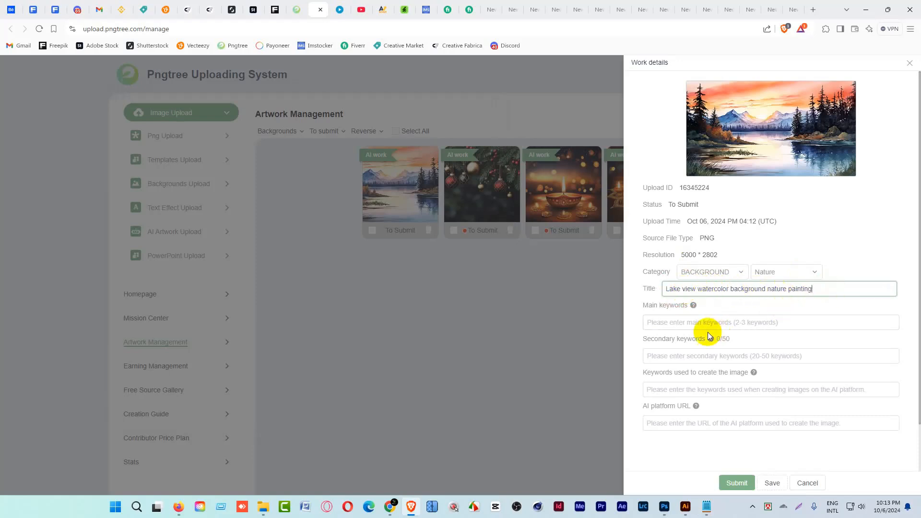
Add "lake view", "watercolor" and "nature" as the lake artwork's main keywords.
click(733, 323)
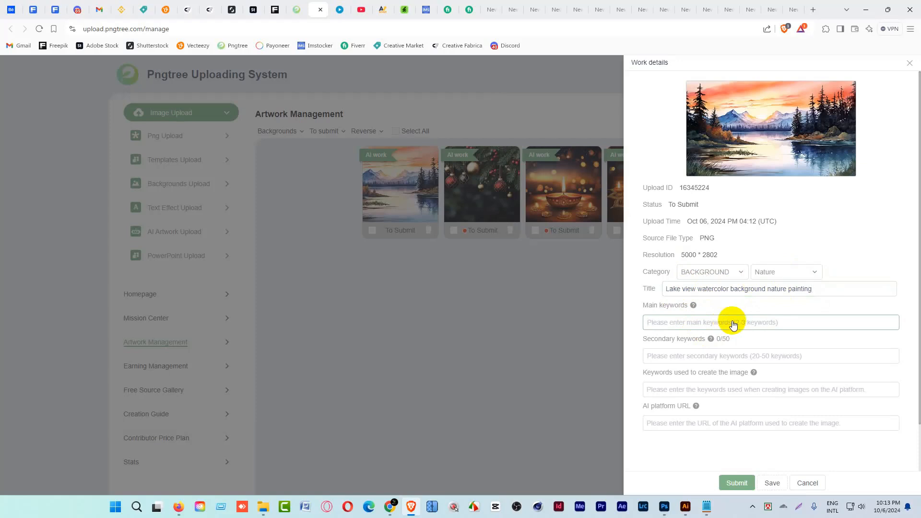
text(la)
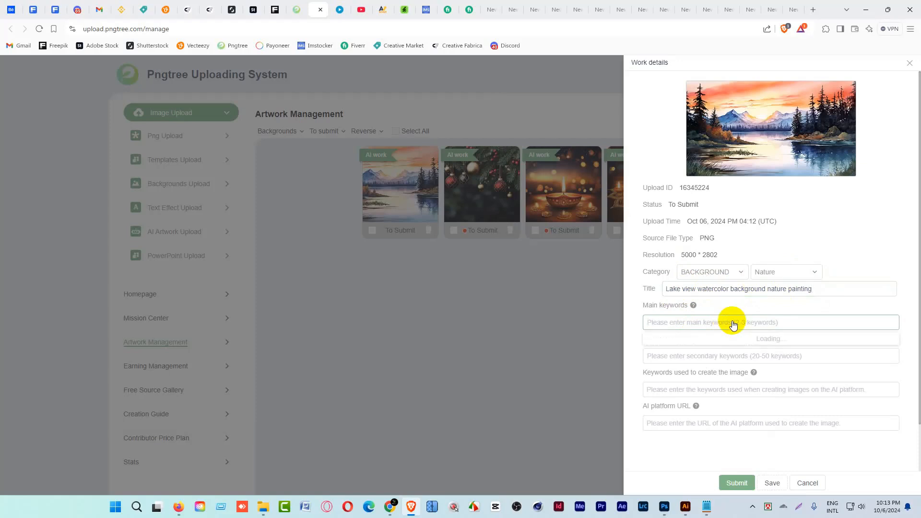
text(ke view)
key(Return)
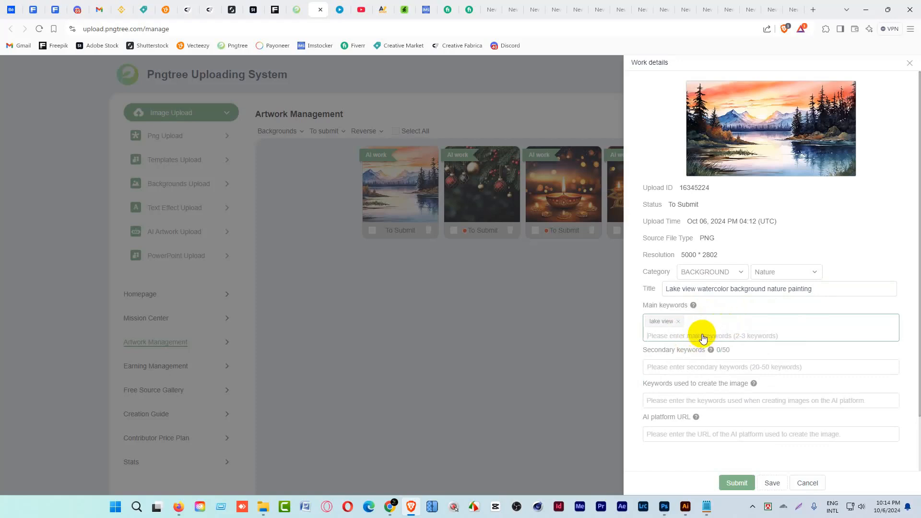
text(watercolor)
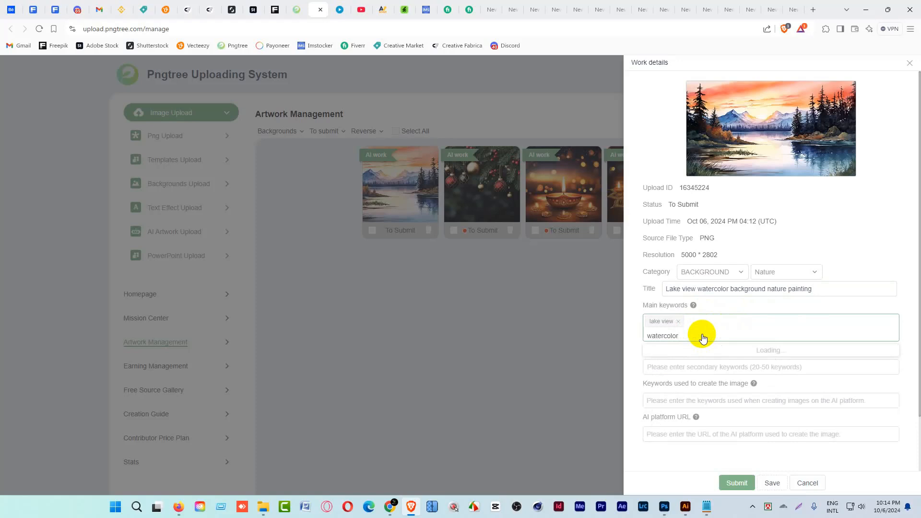
key(Return)
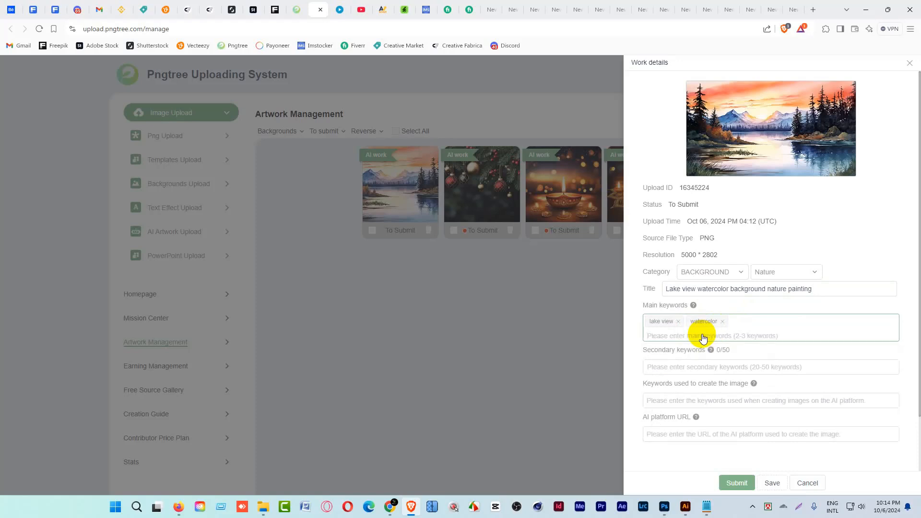
text(nature)
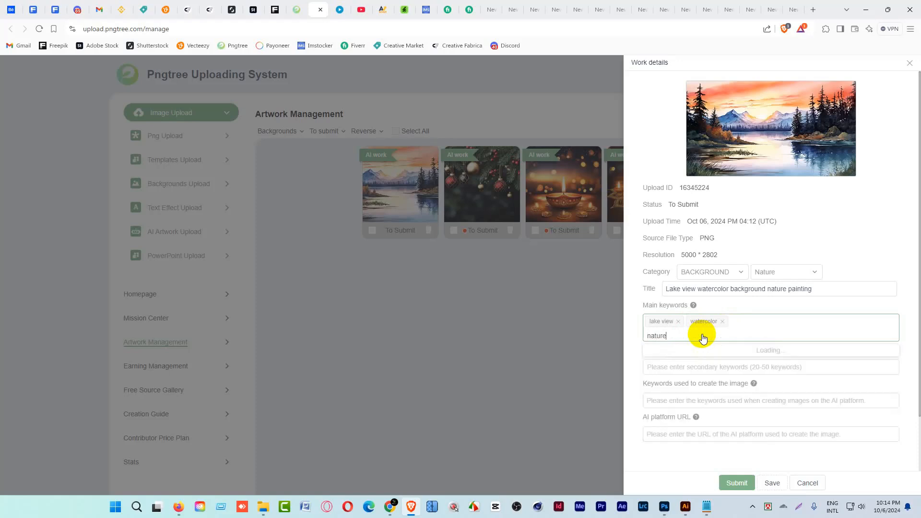
key(Return)
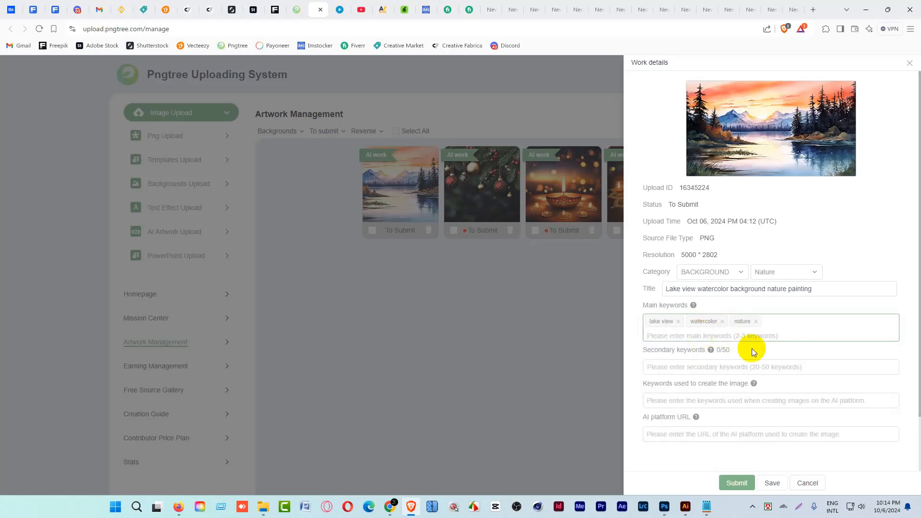
Add all the suggested keywords to the lake artwork's secondary keywords.
scroll(710, 355, down, 2)
click(711, 303)
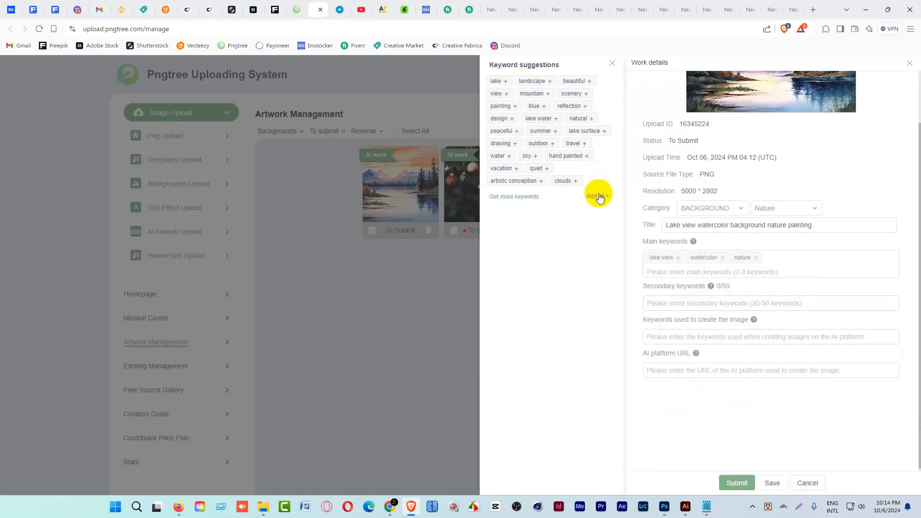
click(599, 197)
Copy the full prompt "Lake View Watercolor Background nature painting, trees and hill" from Prompt.txt into the keywords used to create the image.
scroll(854, 339, down, 2)
click(721, 349)
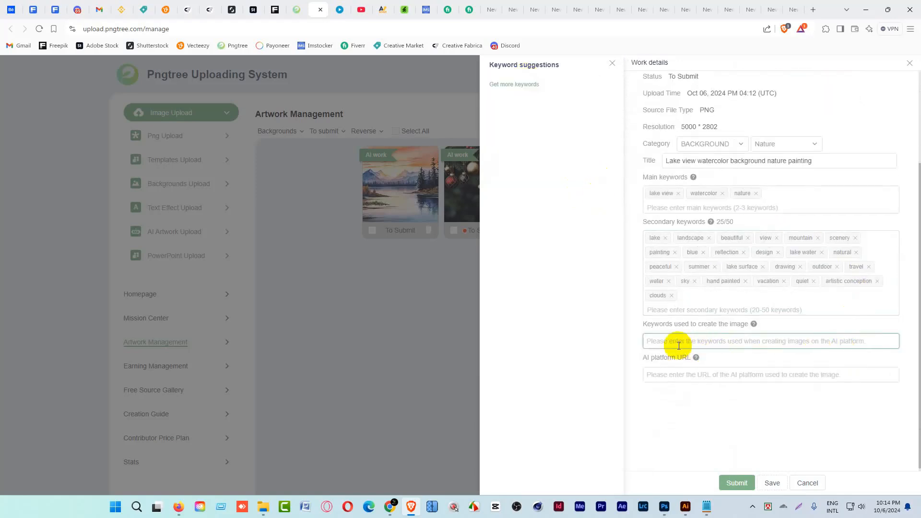
click(709, 514)
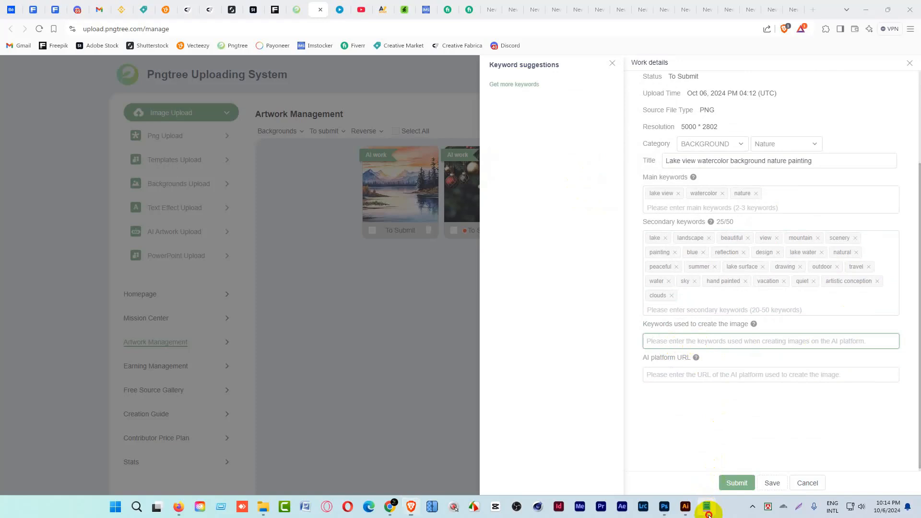
drag(376, 191, 119, 196)
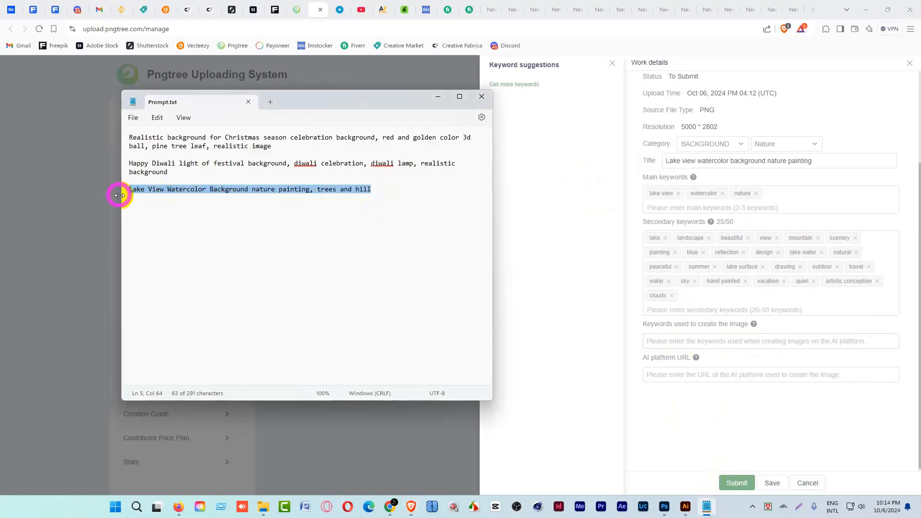
key(ctrl+c)
click(719, 340)
key(ctrl+v)
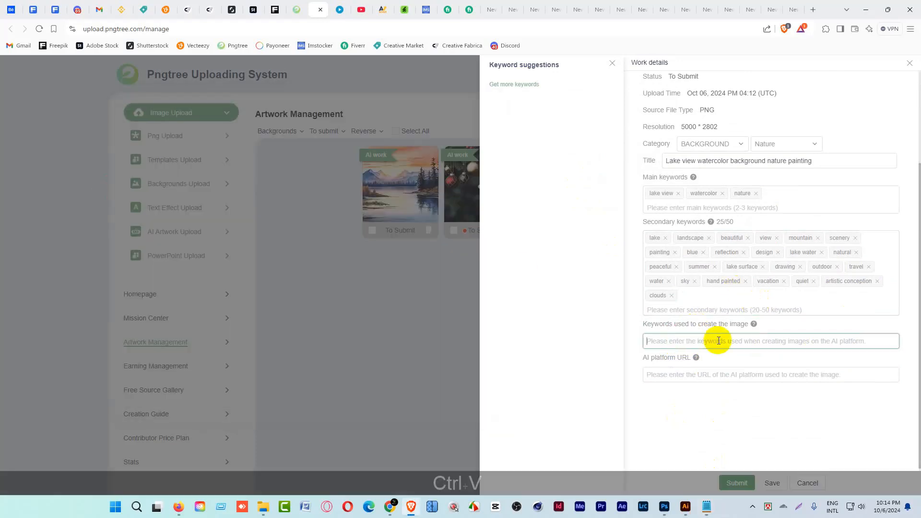
Enter midjourney.com as the AI platform URL, then submit the lake artwork and close its details.
click(720, 375)
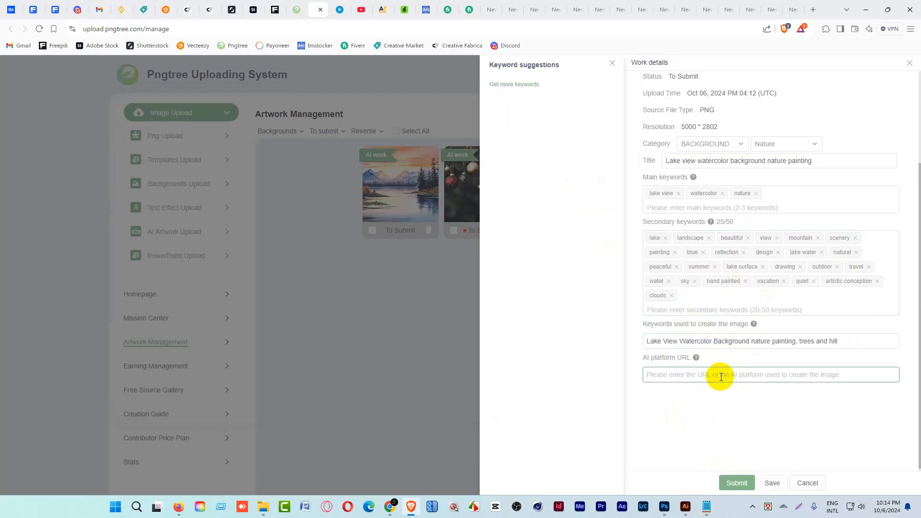
text(ml)
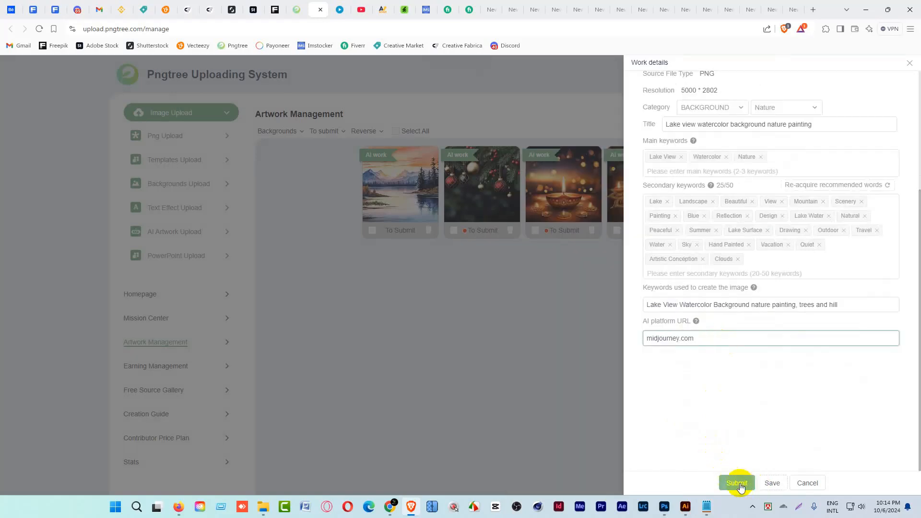
click(739, 484)
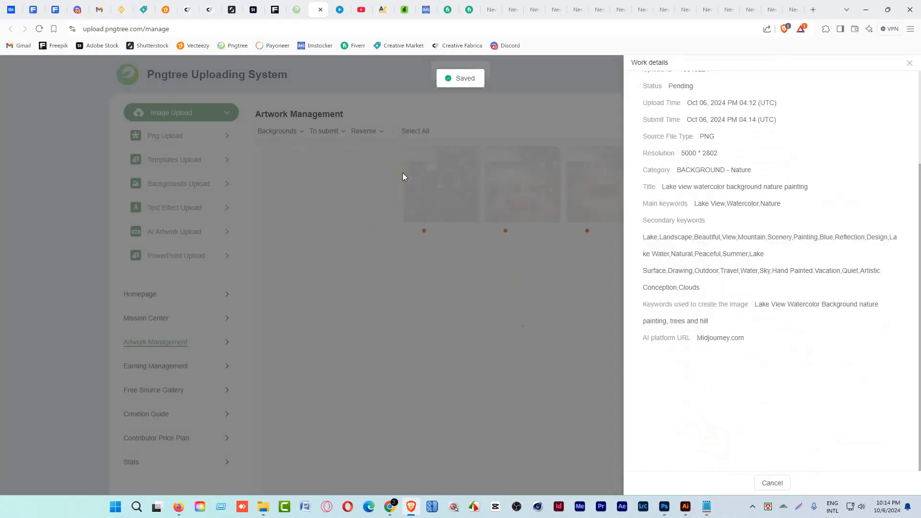
click(343, 246)
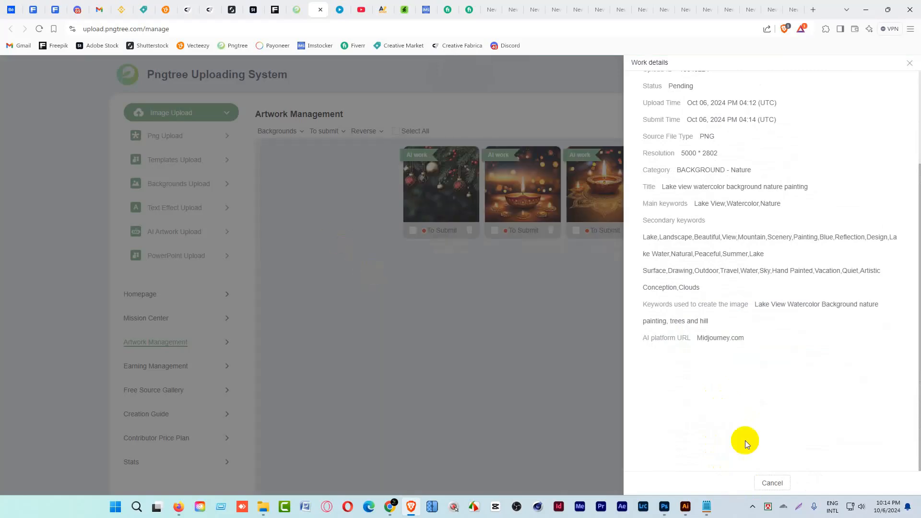
click(769, 483)
Open the Christmas ornaments artwork's details and set its category to BACKGROUND and Christmas.
click(413, 163)
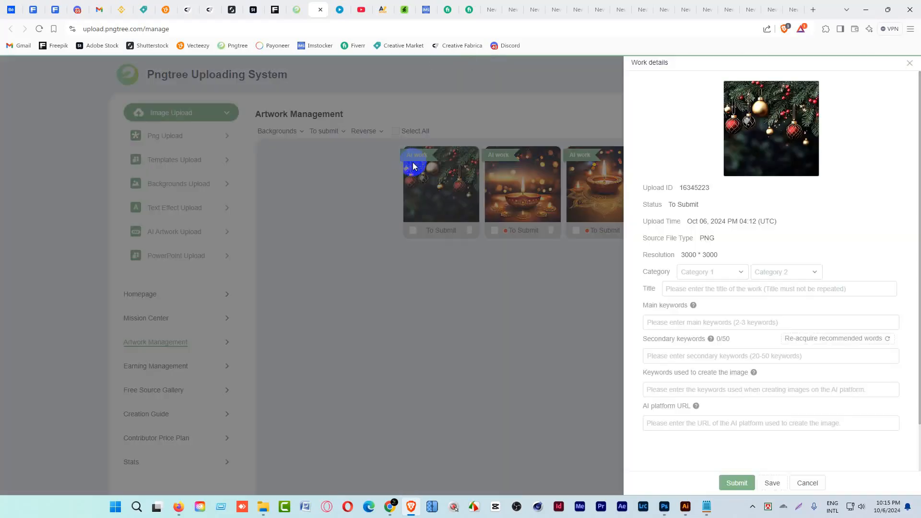
click(714, 272)
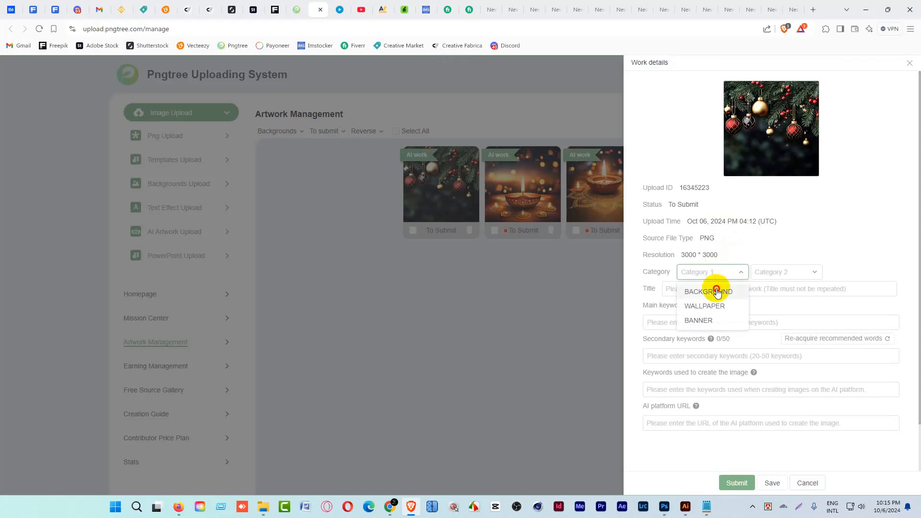
click(715, 290)
click(788, 272)
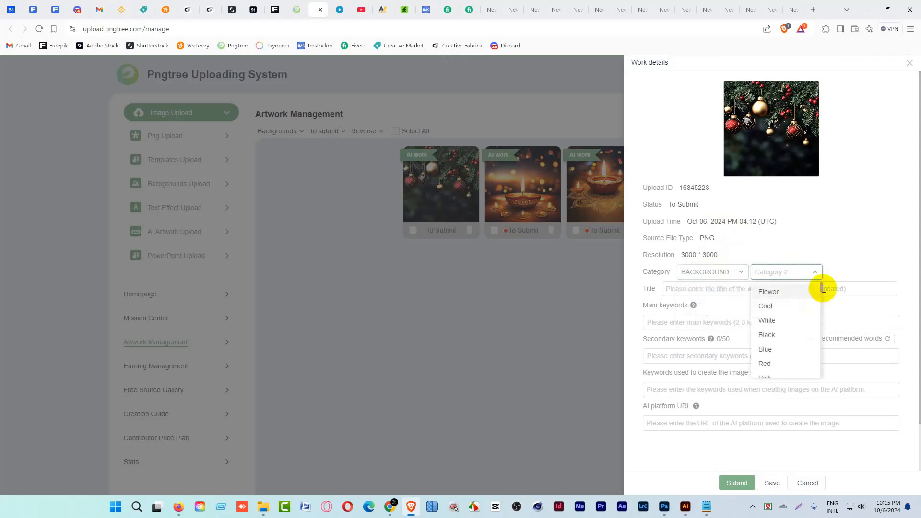
scroll(824, 291, down, 3)
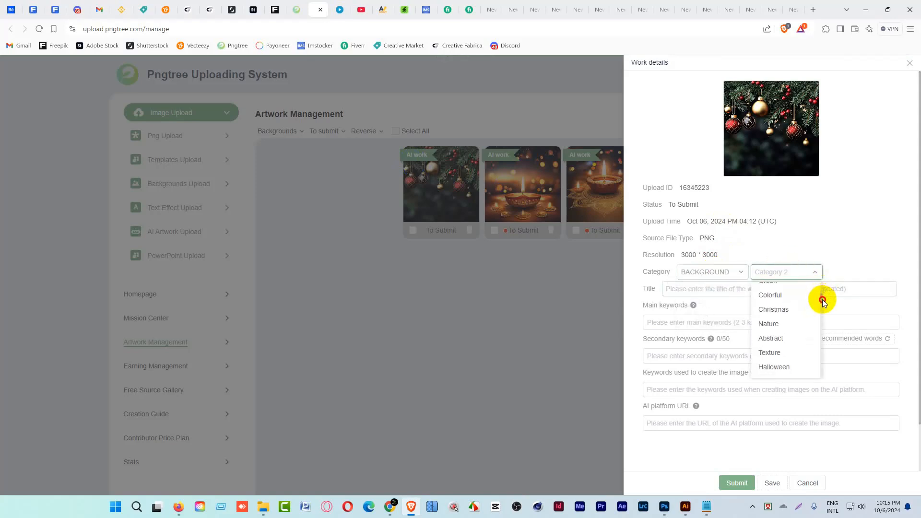
click(773, 310)
Copy "Realistic background for Christmas season celebration background" from Prompt.txt into the Christmas artwork's title.
click(720, 290)
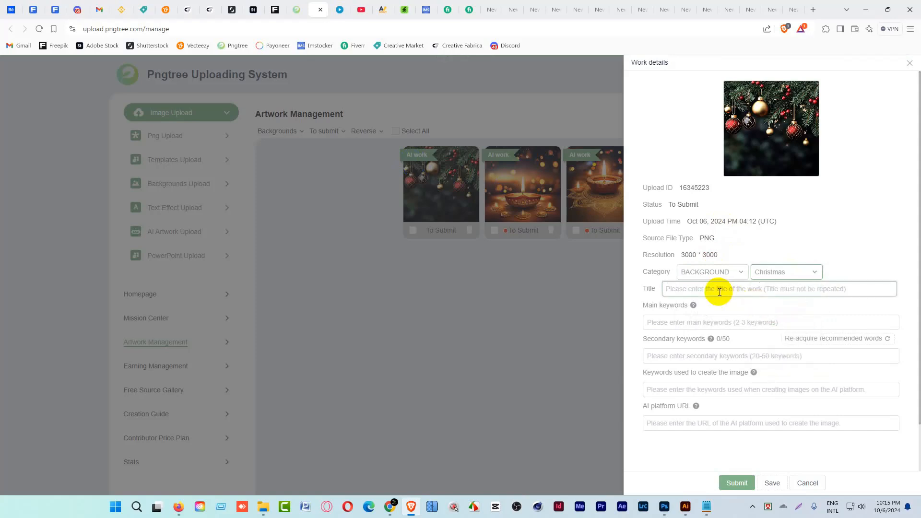
click(720, 290)
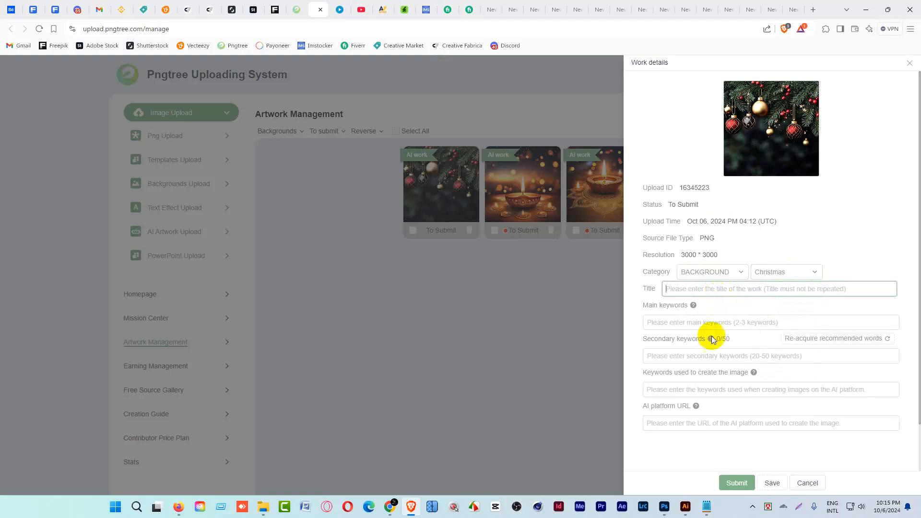
click(706, 506)
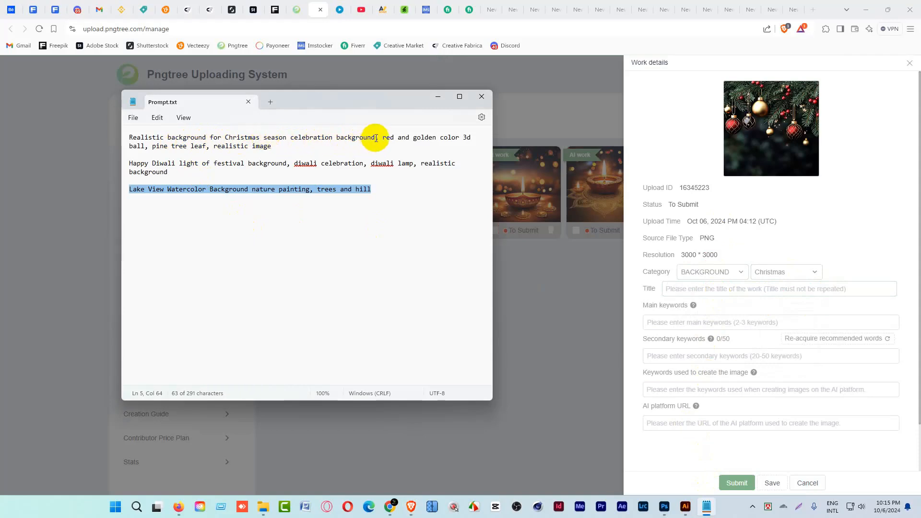
drag(376, 139, 125, 137)
key(ctrl+c)
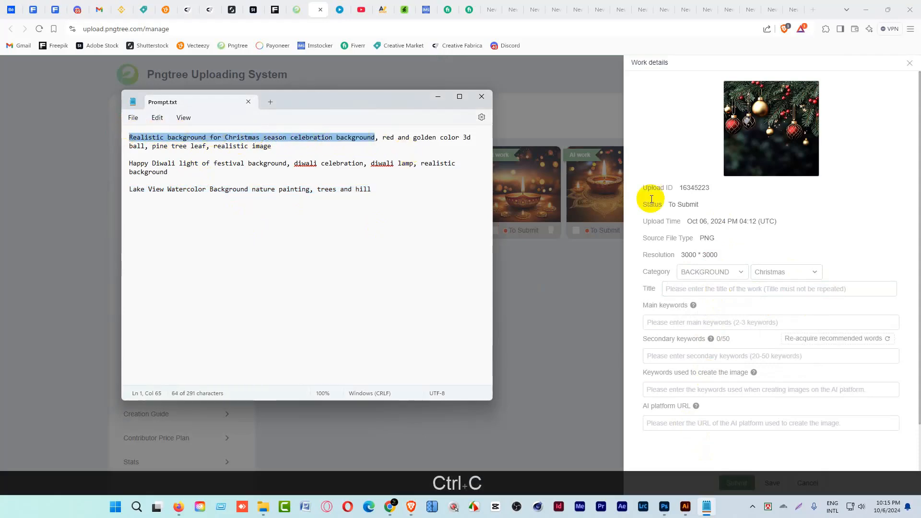
click(715, 288)
key(ctrl+v)
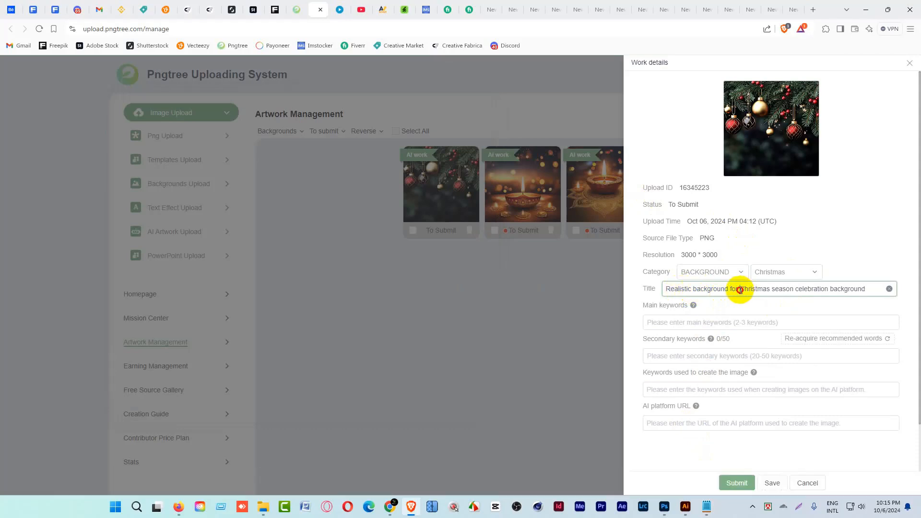
Reword the Christmas artwork's title to "Merry Christmas Celebration Background".
drag(739, 290, 640, 291)
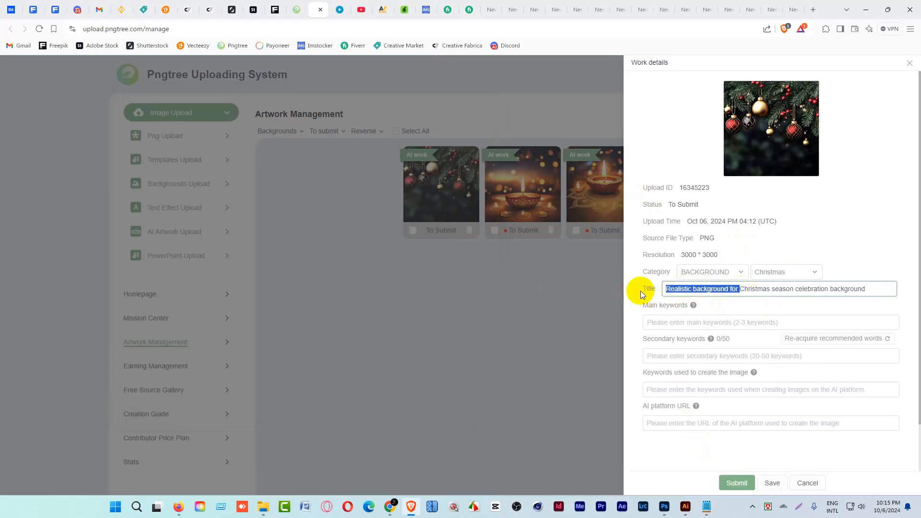
text(Merry)
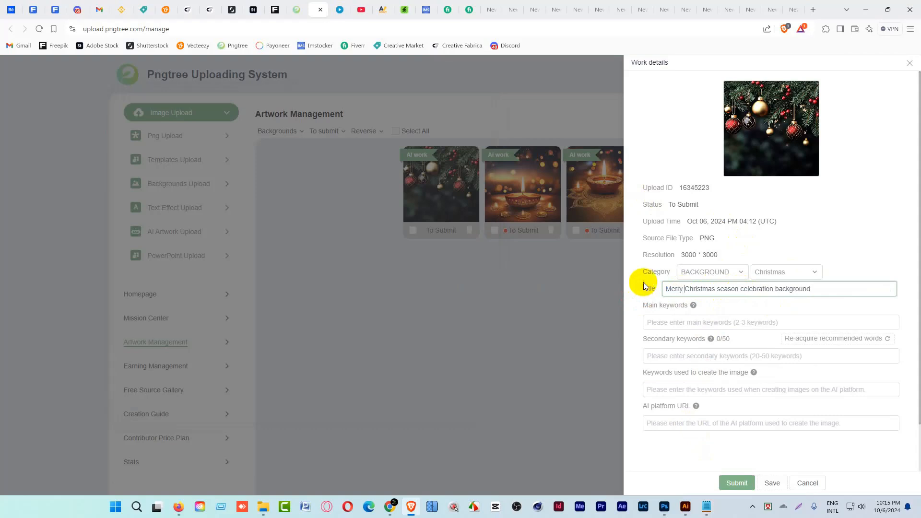
drag(740, 290, 717, 290)
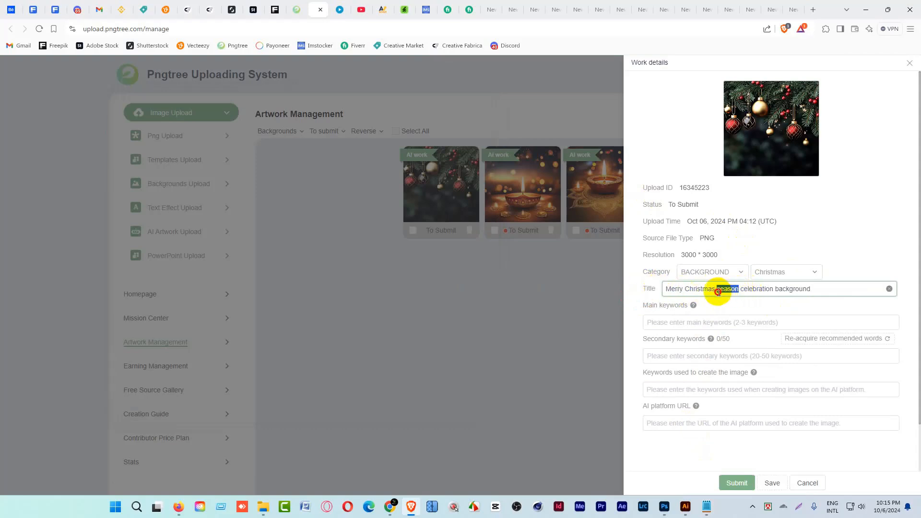
key(BackSpace)
key(BackSpace)
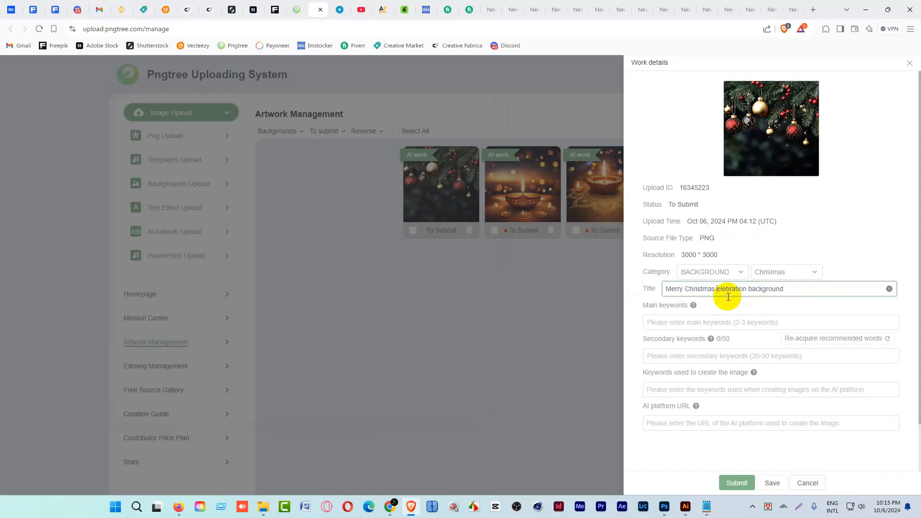
text(C)
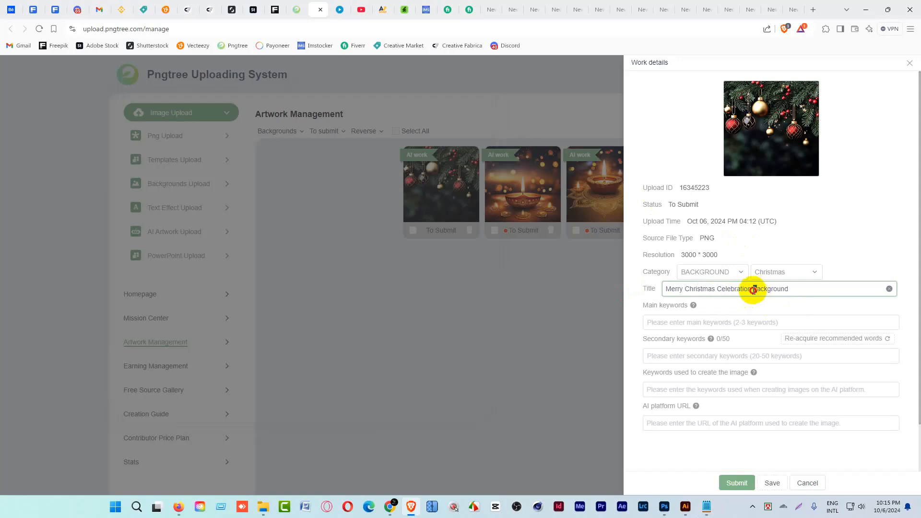
click(754, 289)
key(Delete)
text(B)
click(810, 289)
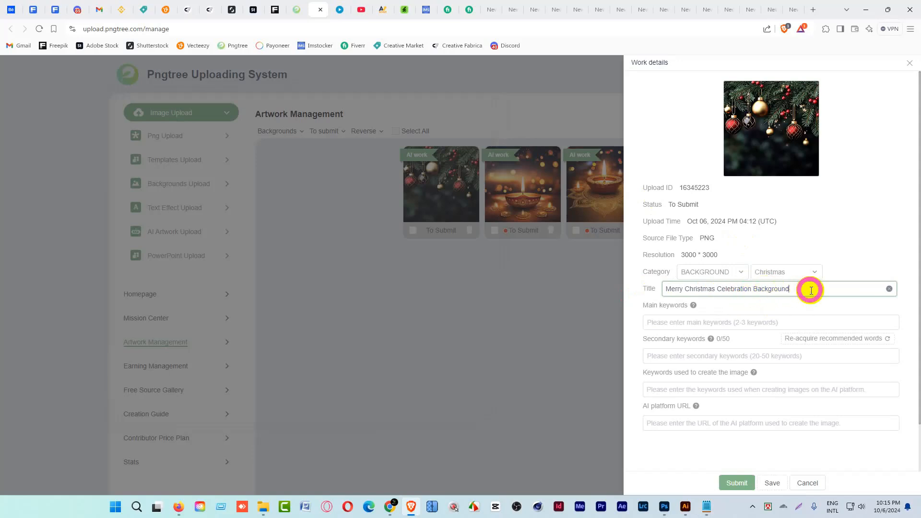
Copy "Merry Christmas" from the title and add it as the first main keyword.
click(707, 329)
drag(716, 289, 663, 292)
key(ctrl+c)
click(689, 320)
key(ctrl+v)
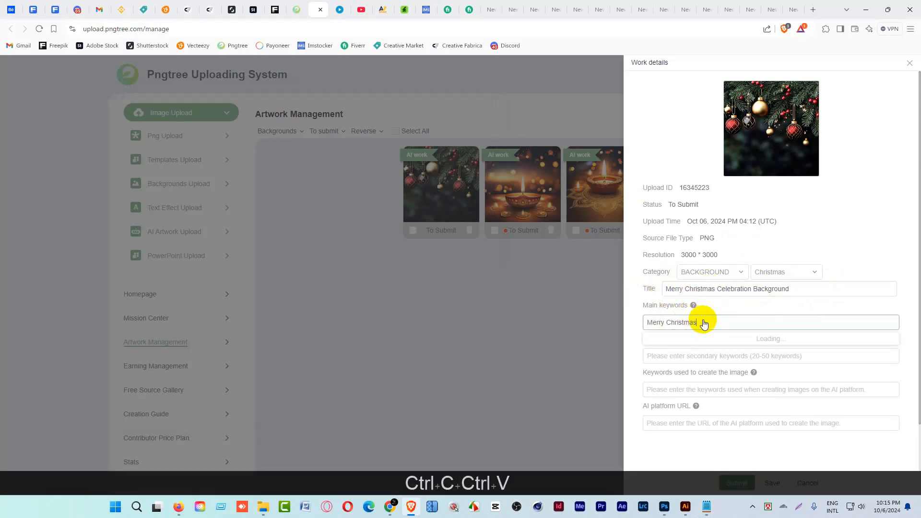
key(Return)
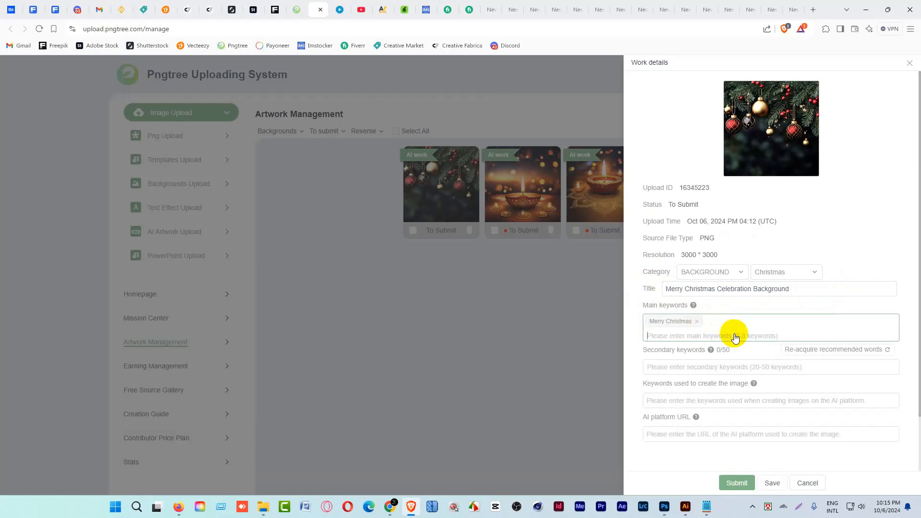
Add "christmas" and "Happy christmas" as further main keywords of the Christmas artwork.
text(CHRISTMAS)
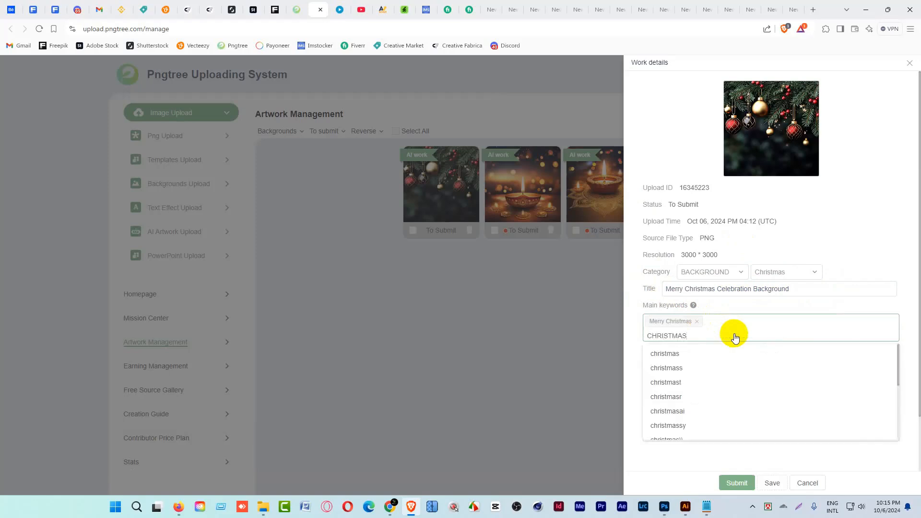
click(670, 353)
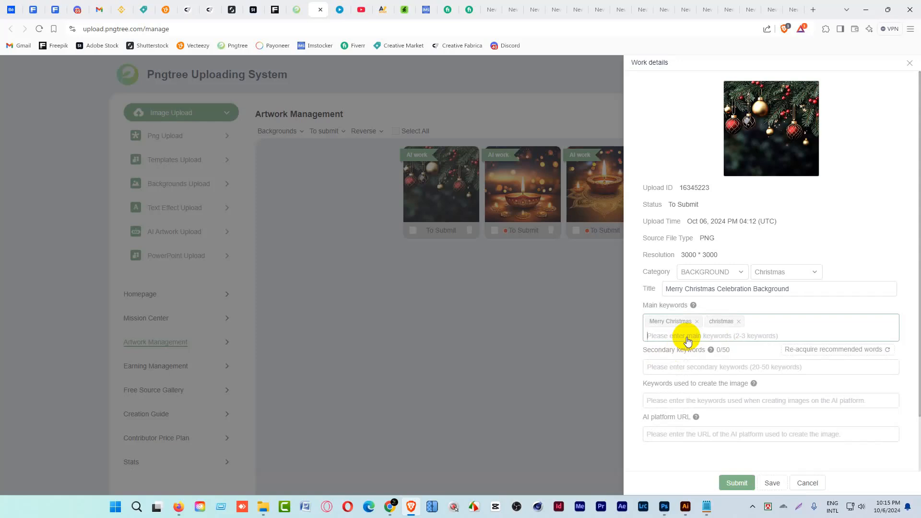
text(Happ)
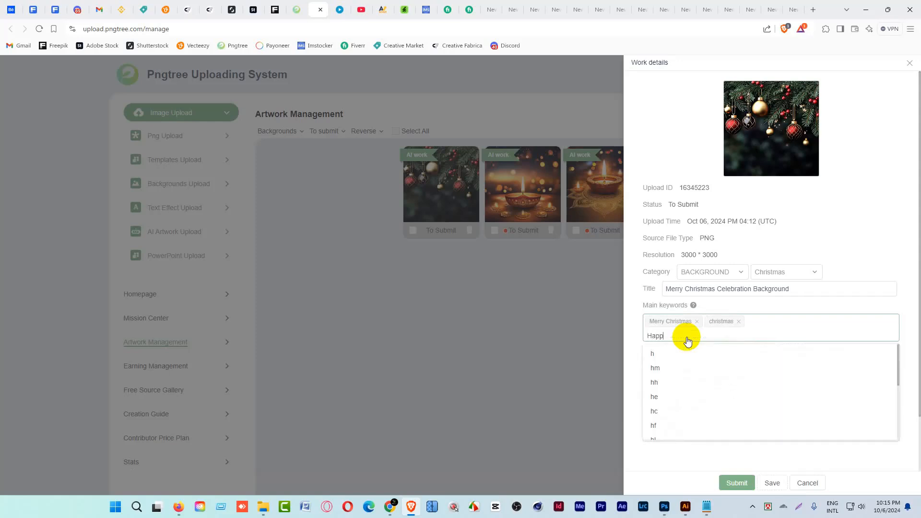
text(y c)
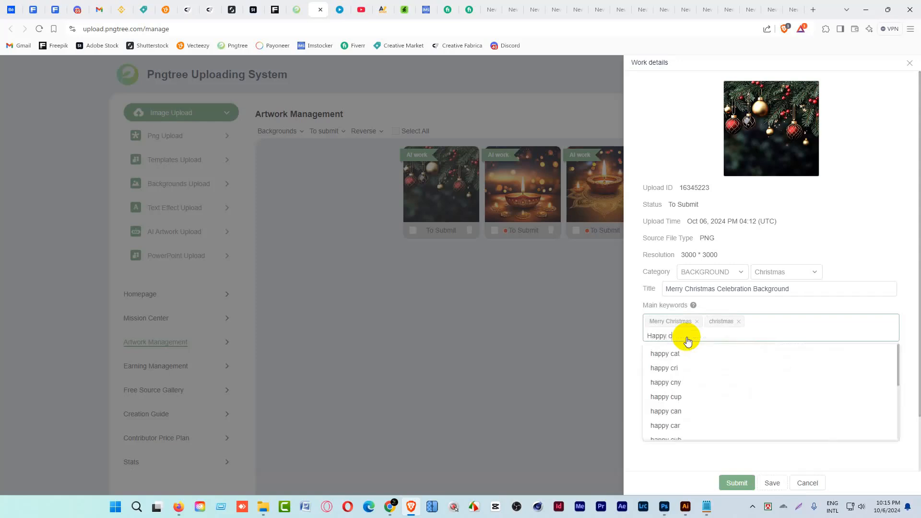
text(hristmas)
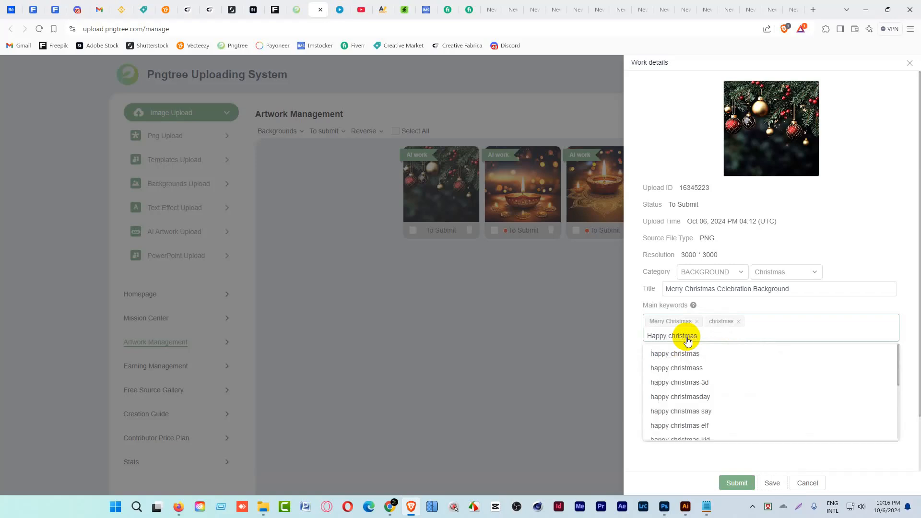
key(Return)
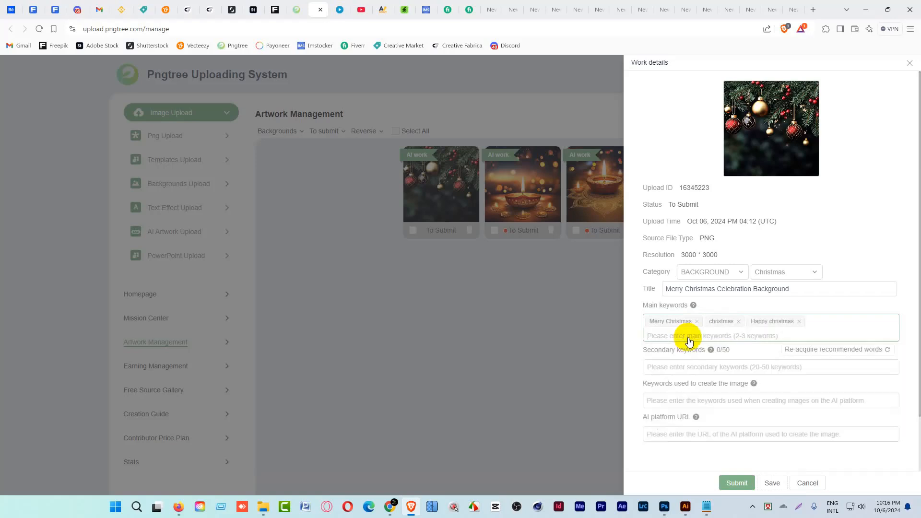
Add all the suggested keywords to the Christmas artwork's secondary keywords.
click(704, 364)
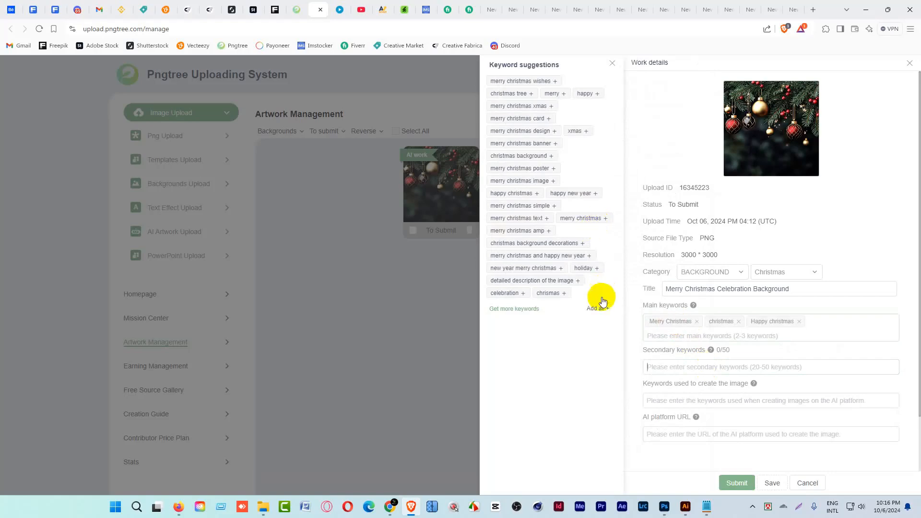
click(603, 300)
scroll(788, 335, down, 4)
Copy the full Christmas prompt, through "pine tree leaf, realistic image", from Prompt.txt into the keywords used to create the image.
click(689, 324)
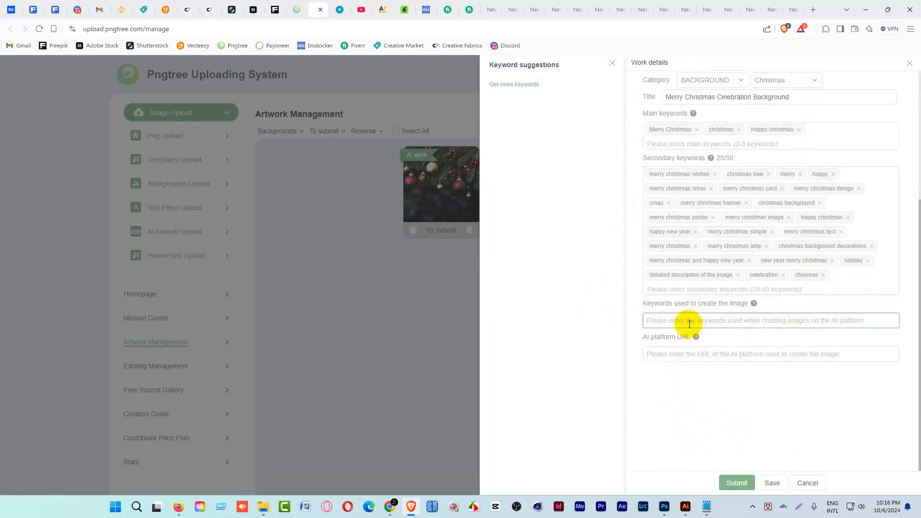
click(707, 504)
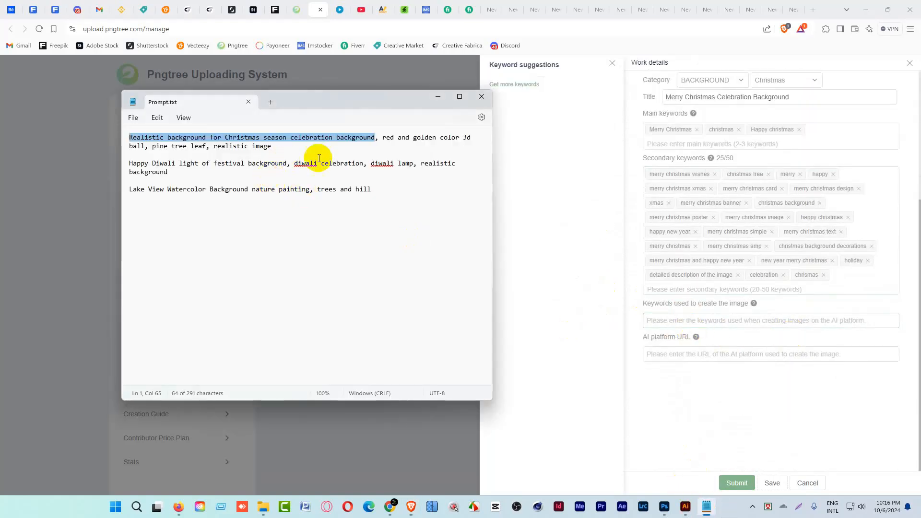
drag(271, 146, 131, 139)
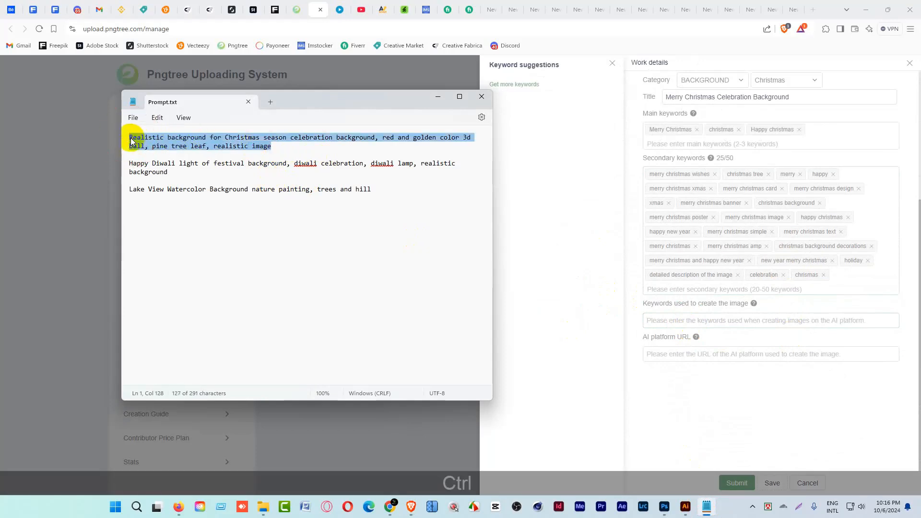
key(ctrl+c)
click(689, 321)
key(ctrl+v)
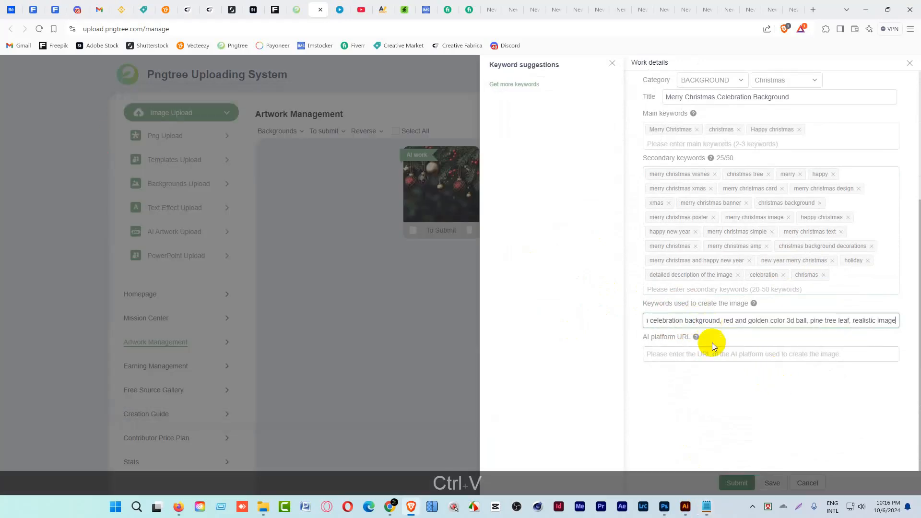
Enter midjourney.com as the AI platform URL, then submit the Christmas artwork and close its details.
click(703, 354)
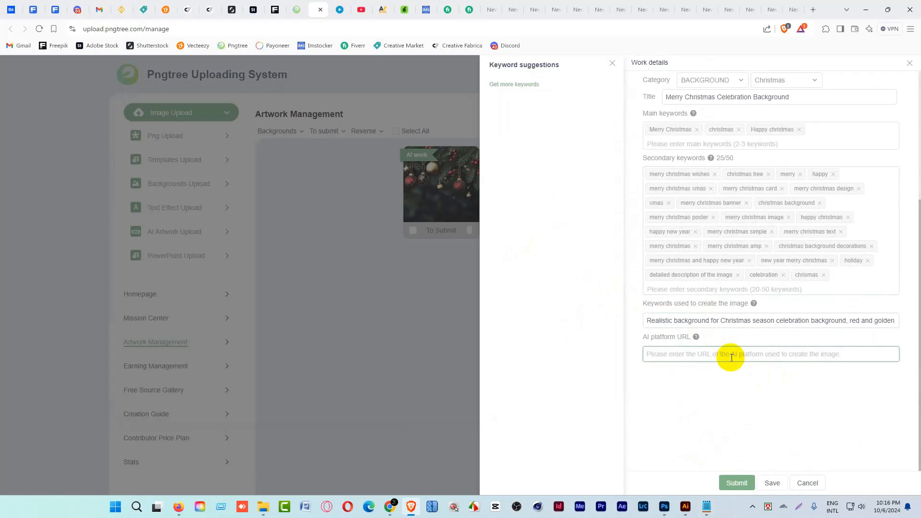
text(midjourney.com)
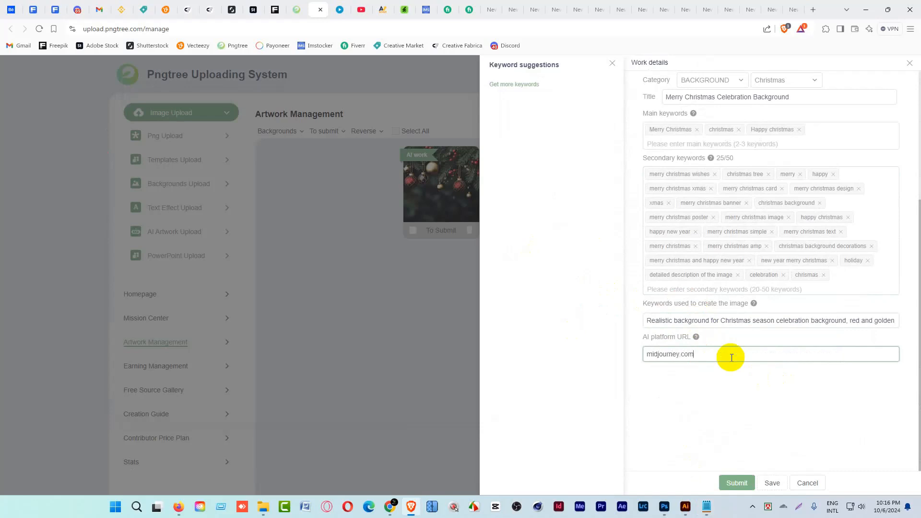
click(735, 482)
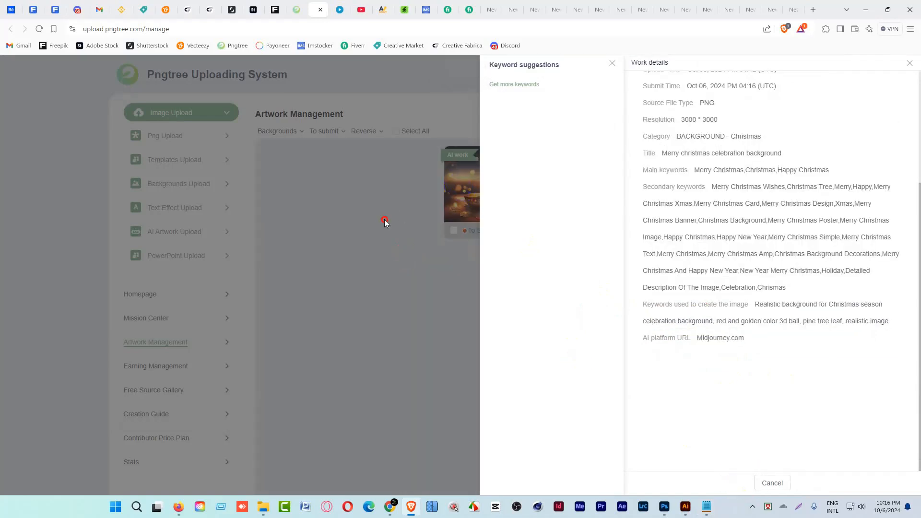
click(772, 483)
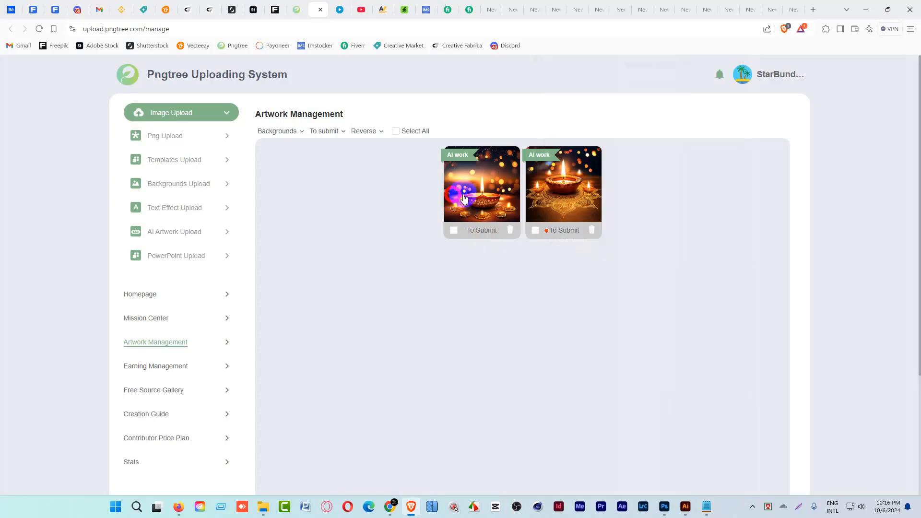
Open the first Diwali lamp artwork's details and set its category to BACKGROUND and Festival.
key(shift)
click(553, 190)
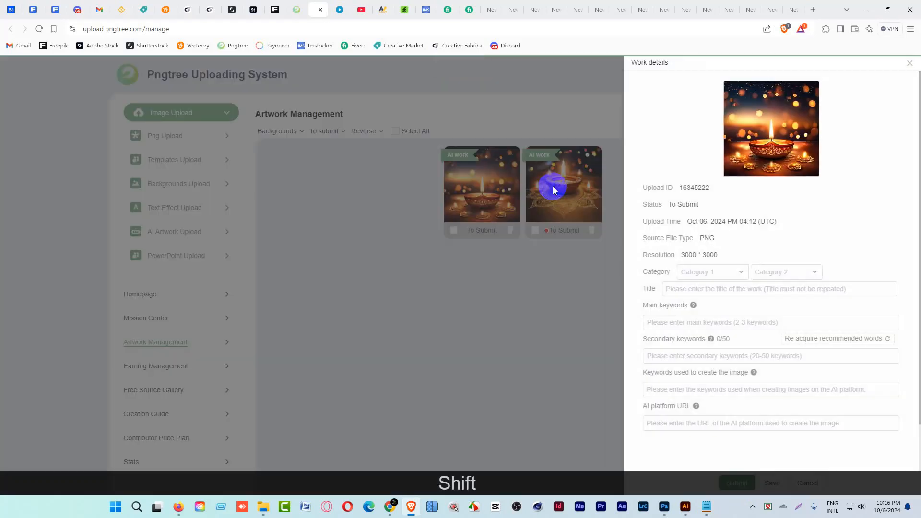
click(707, 272)
click(707, 291)
click(775, 271)
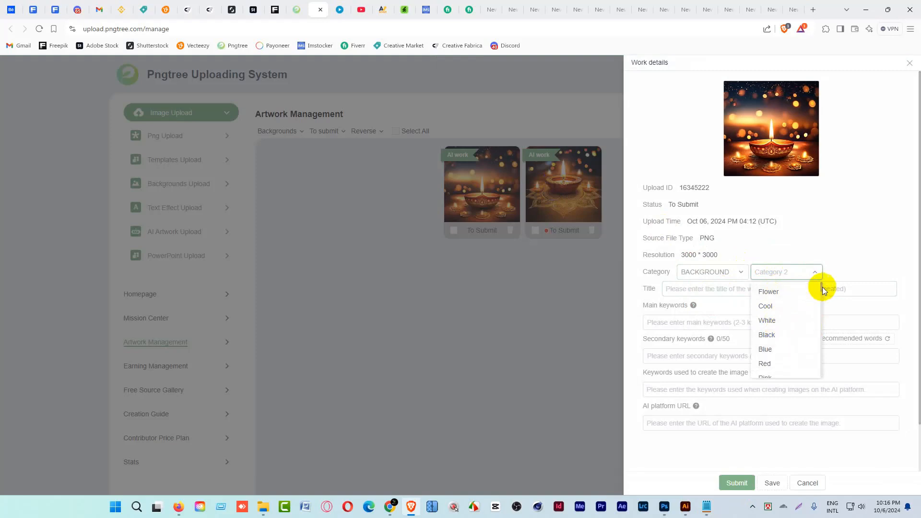
drag(822, 287, 823, 381)
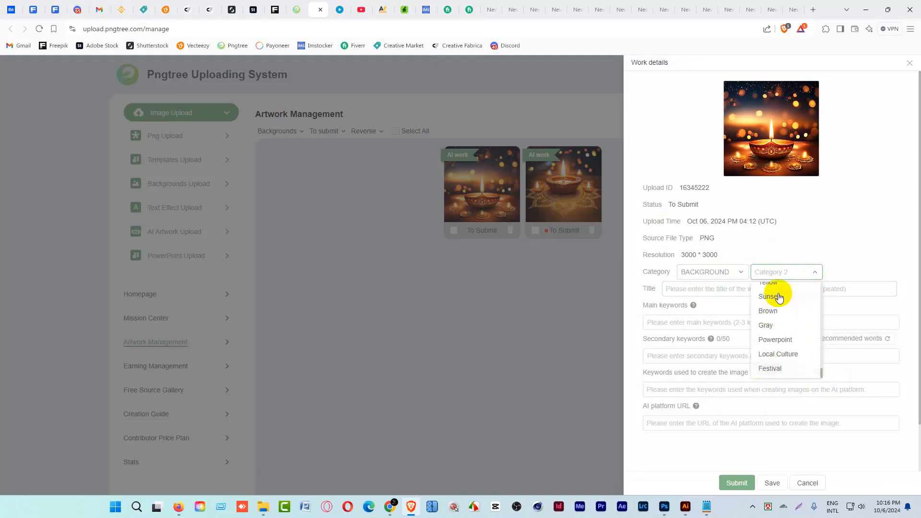
click(771, 370)
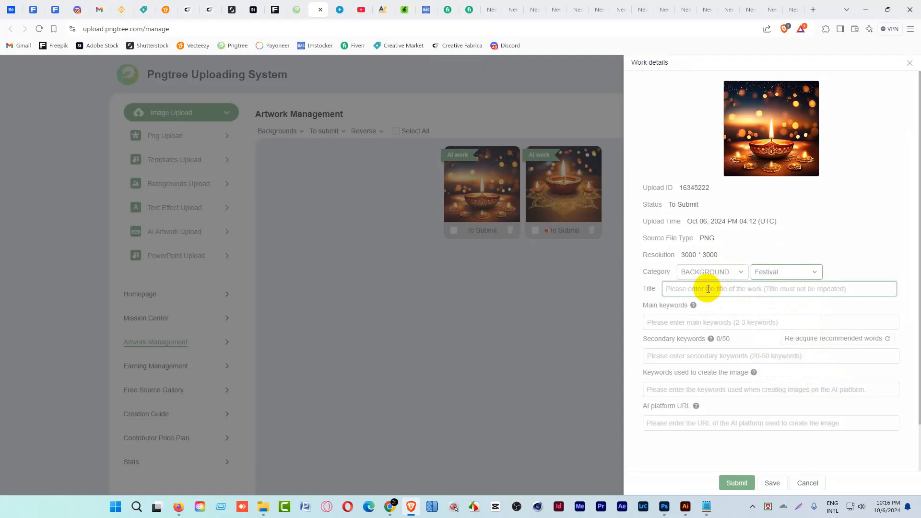
Enter a title starting with "Diwali" for the Diwali lamp artwork.
click(708, 289)
text(Diwali festival background)
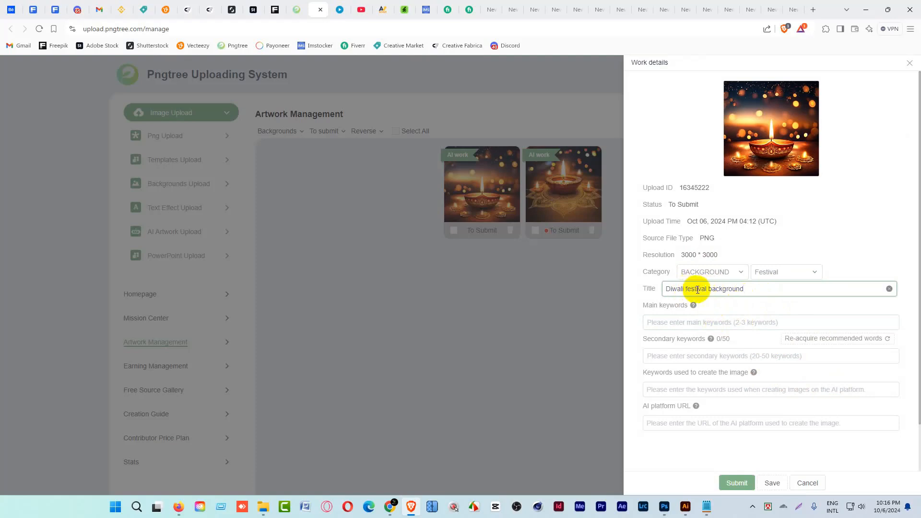
Add "Diwali festival" and "Diwali" as main keywords for the artwork, reusing the wording from its title.
drag(706, 288, 659, 294)
key(ctrl+c)
click(713, 323)
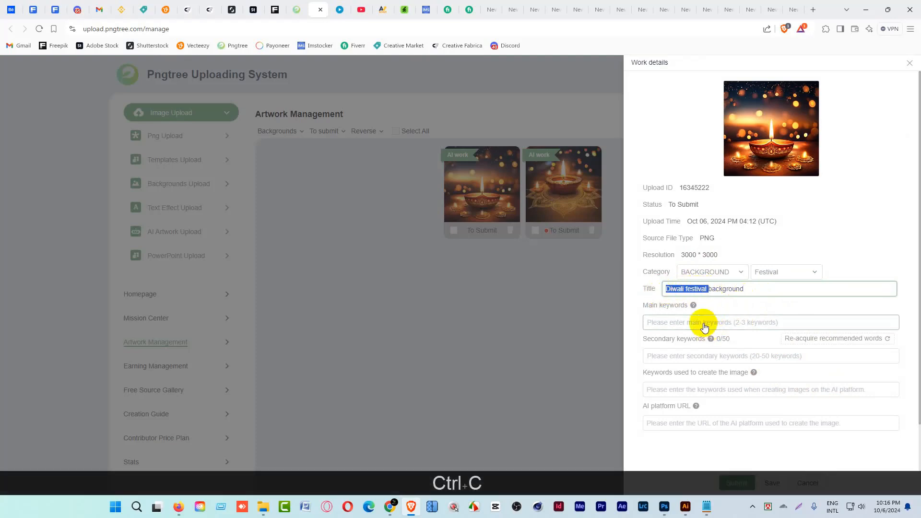
key(ctrl+v)
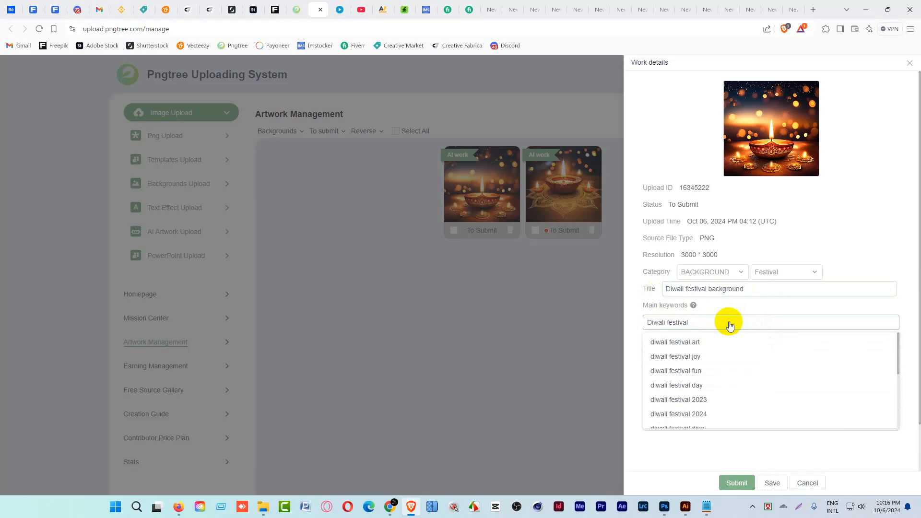
key(Return)
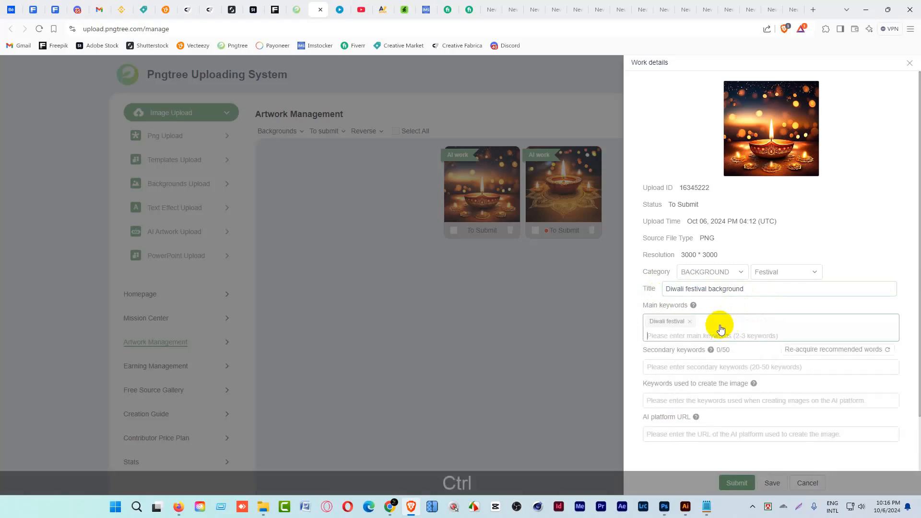
key(ctrl+v)
drag(710, 335, 666, 335)
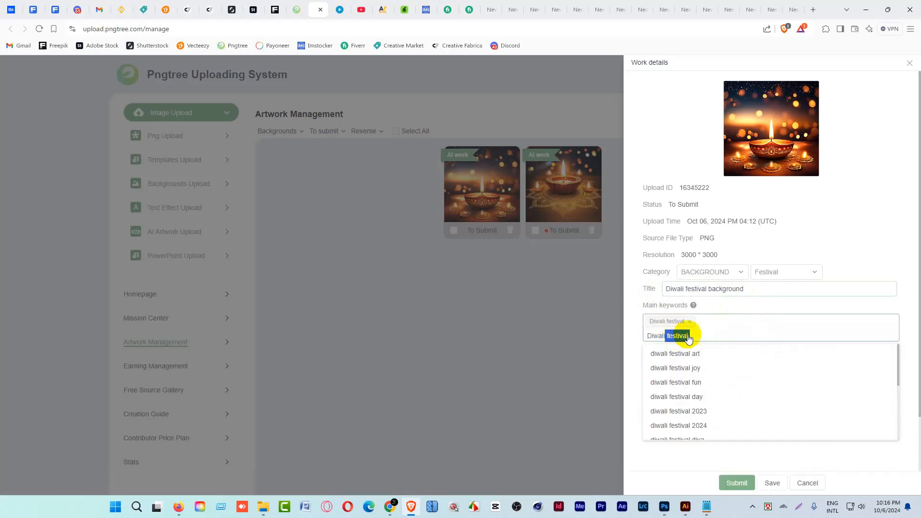
key(BackSpace)
key(Return)
Add "festival of lights" as the third main keyword, then fill the secondary keywords with the suggested set.
click(699, 337)
text(diwali)
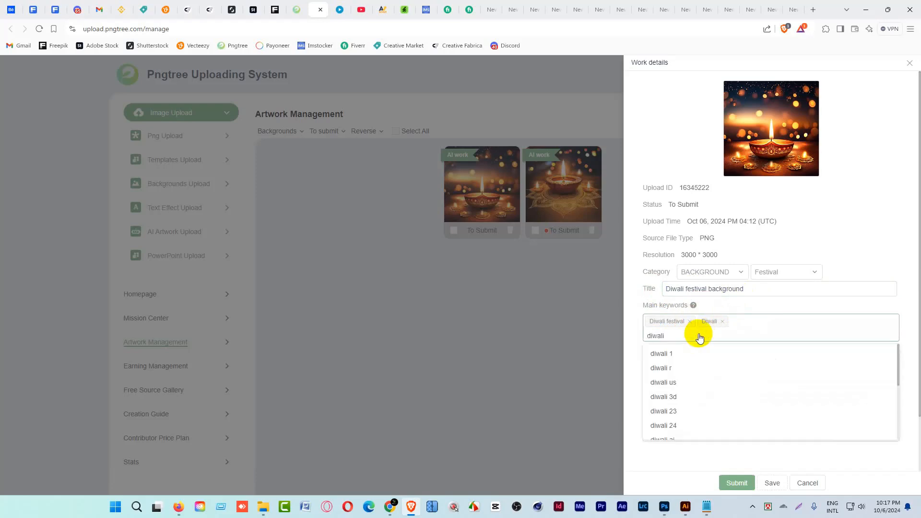
key(BackSpace)
key(BackSpace)
key(BackSpace)
key(BackSpace)
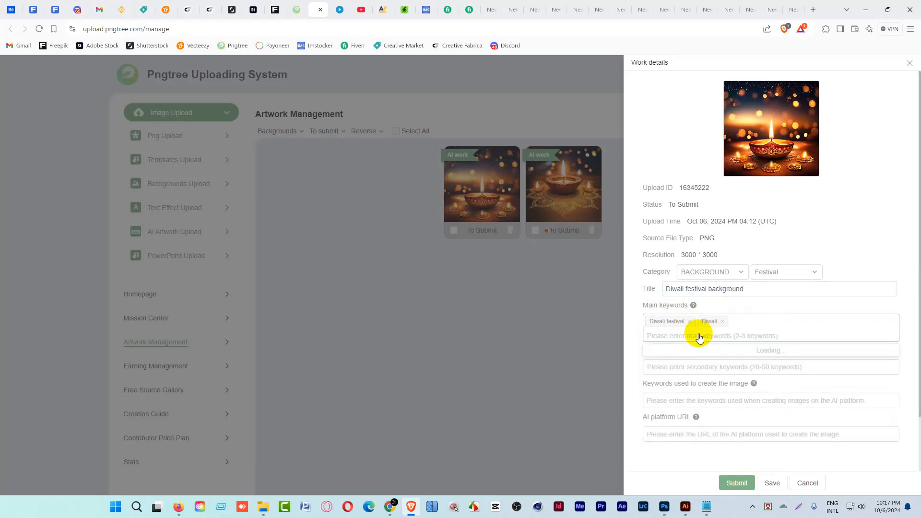
text(festival of lights)
click(724, 343)
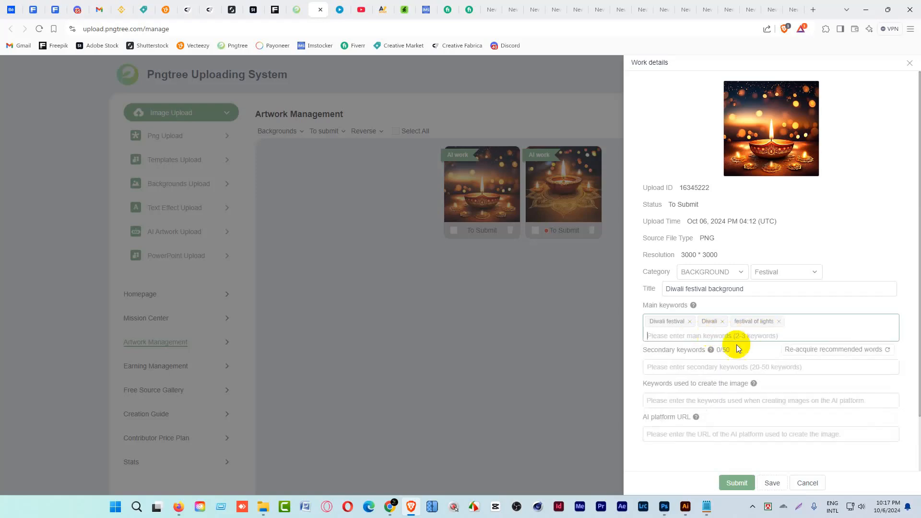
click(692, 368)
click(599, 232)
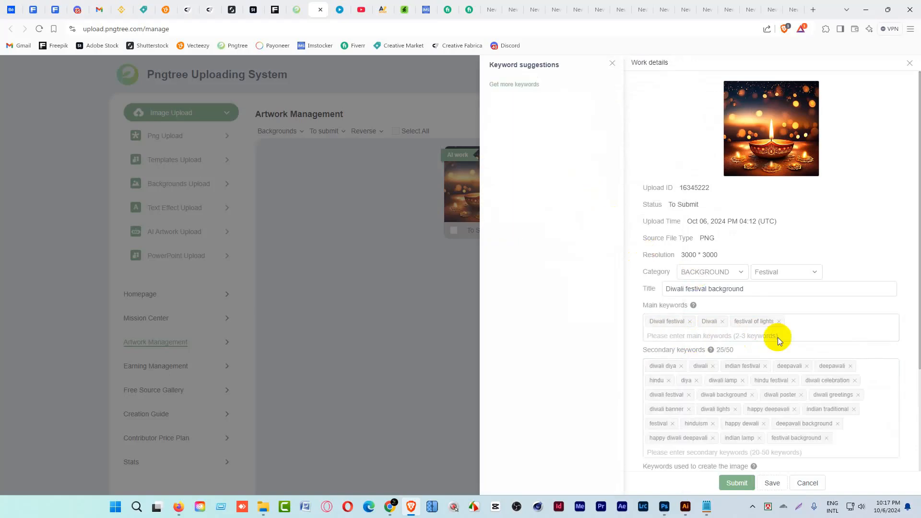
Copy the full "Happy Diwali light of festival background" prompt from Prompt.txt into the keywords used to create the image.
scroll(782, 364, down, 2)
click(699, 304)
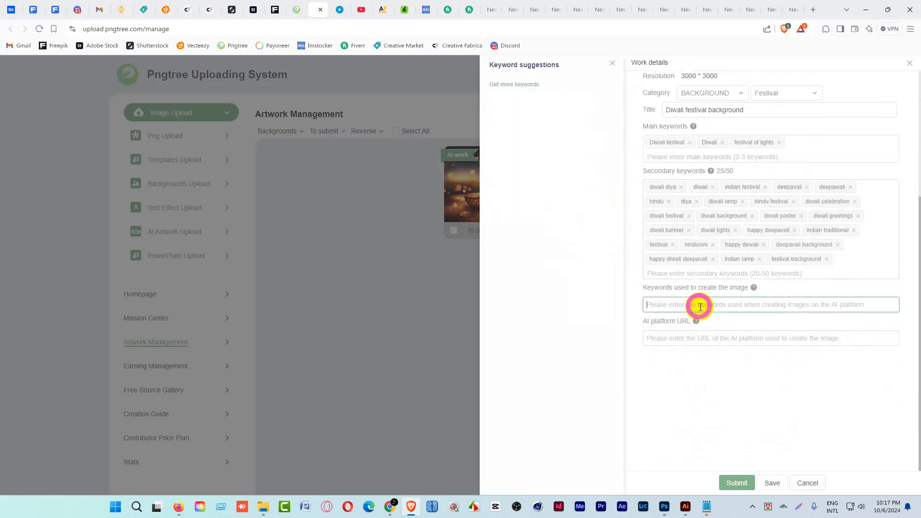
click(707, 507)
click(108, 166)
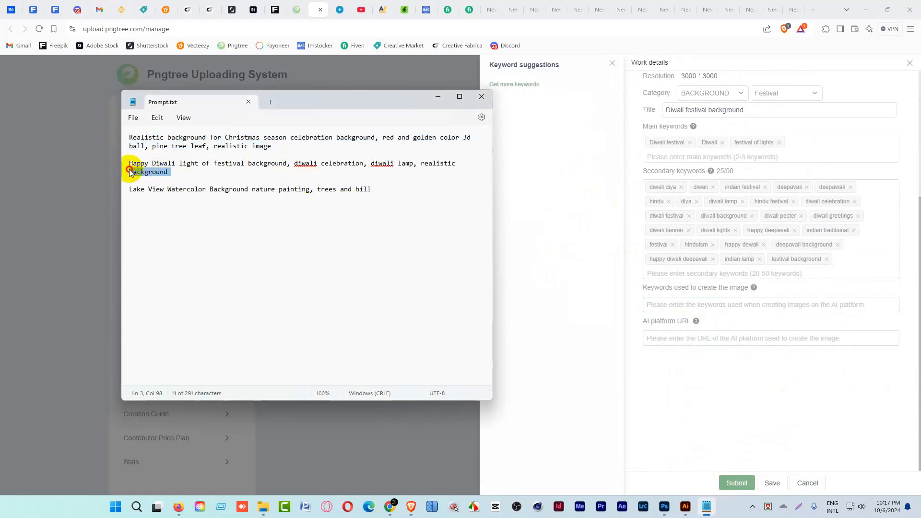
key(shift+End)
key(ctrl+c)
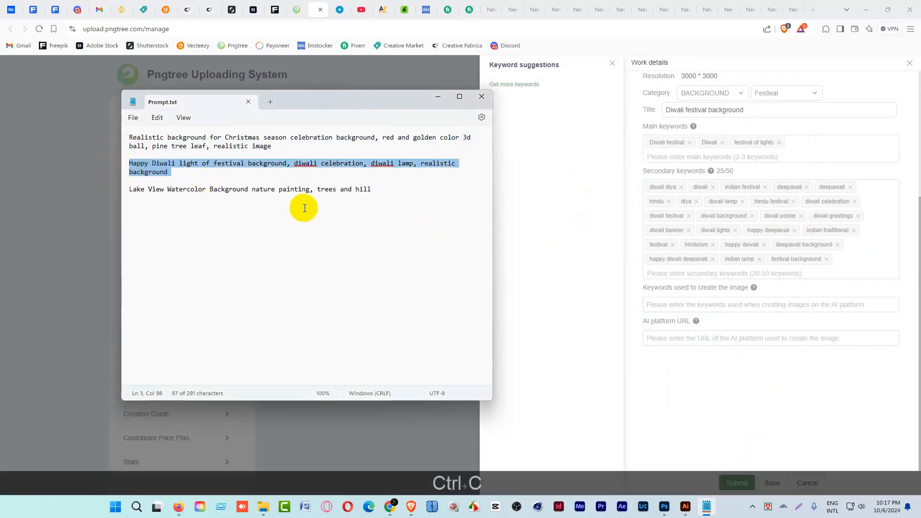
click(730, 305)
key(ctrl+v)
Open the Adobe Firefly website in a browser and copy the domain firefly.adobe.com from its address.
click(710, 344)
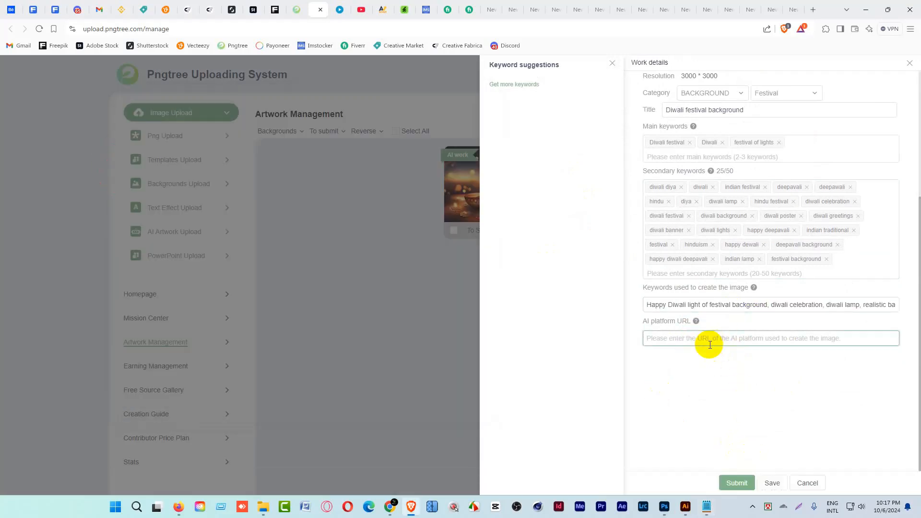
click(812, 10)
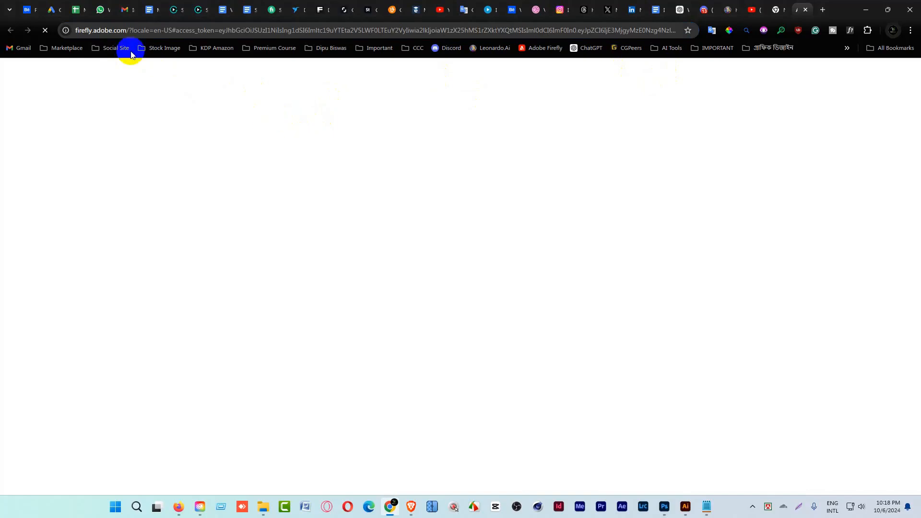
click(91, 31)
click(144, 31)
drag(146, 30, 99, 34)
key(ctrl+c)
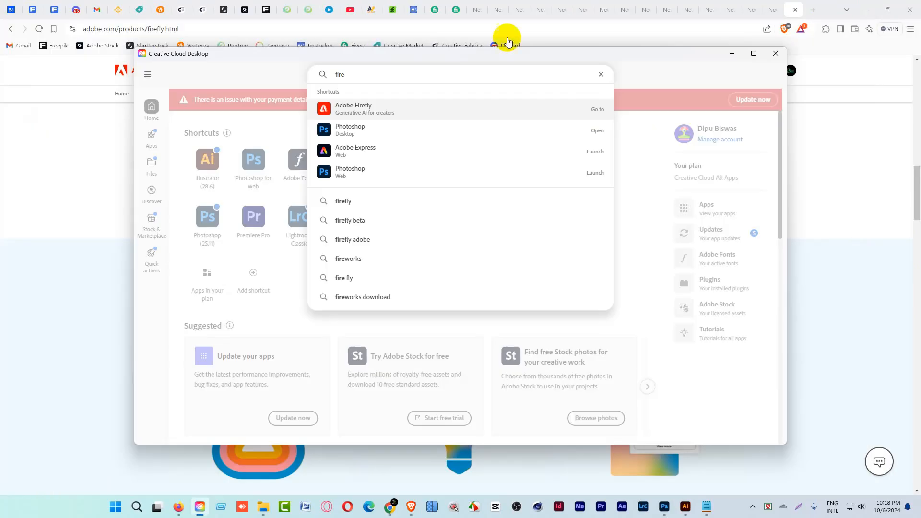
Return to the Pngtree artwork, enter firefly.adobe.com as the AI platform URL, then submit it and close its details.
click(775, 53)
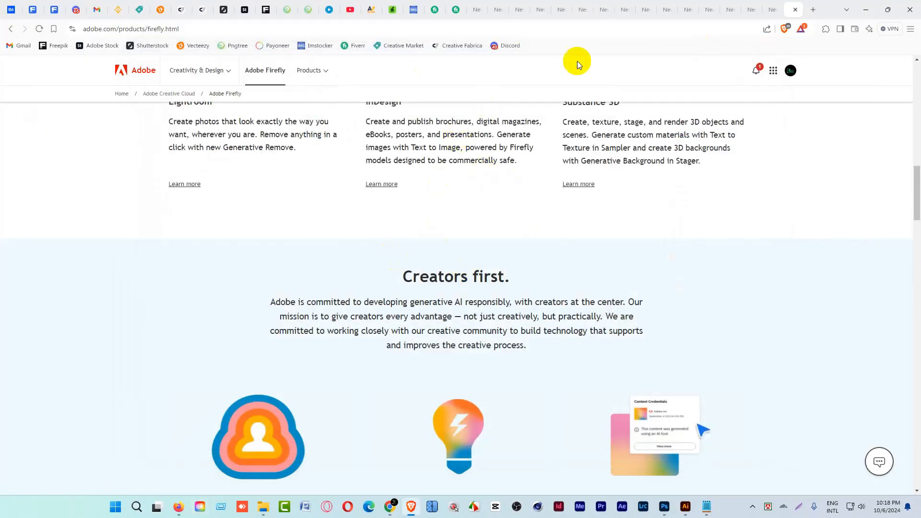
click(309, 9)
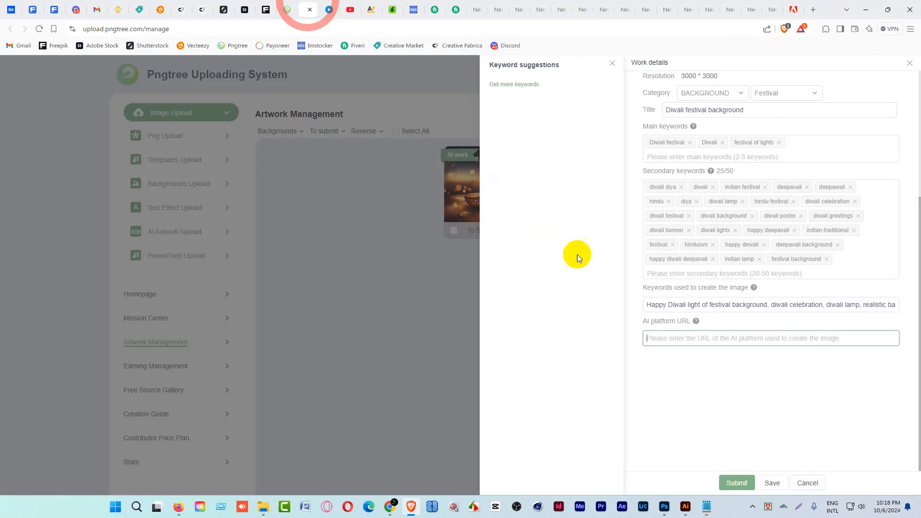
click(687, 339)
key(ctrl+v)
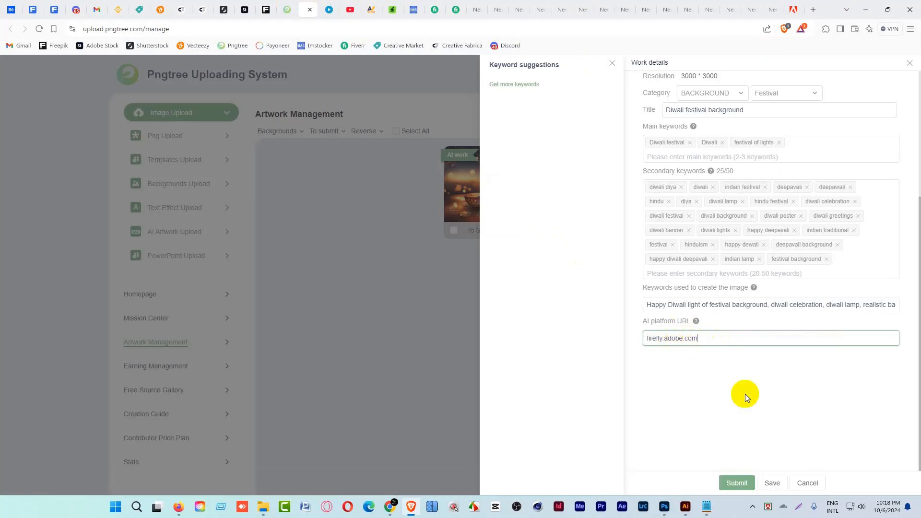
click(730, 483)
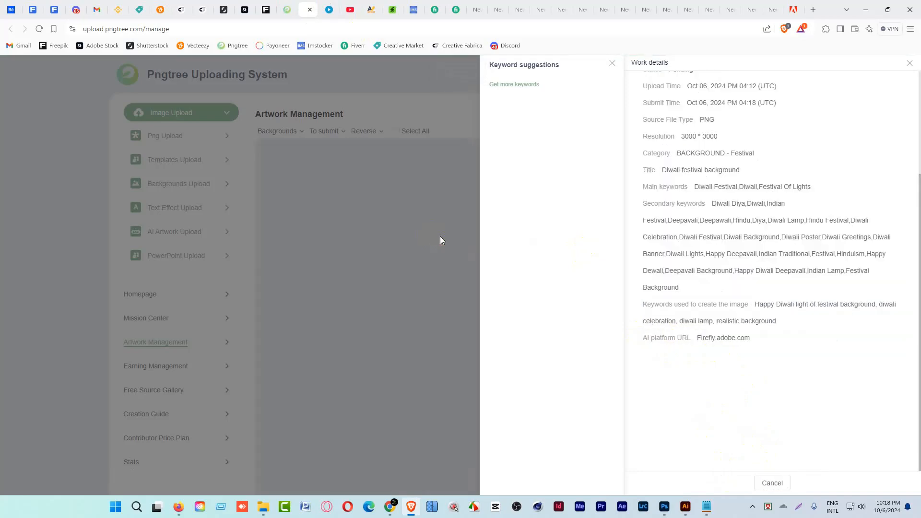
click(770, 482)
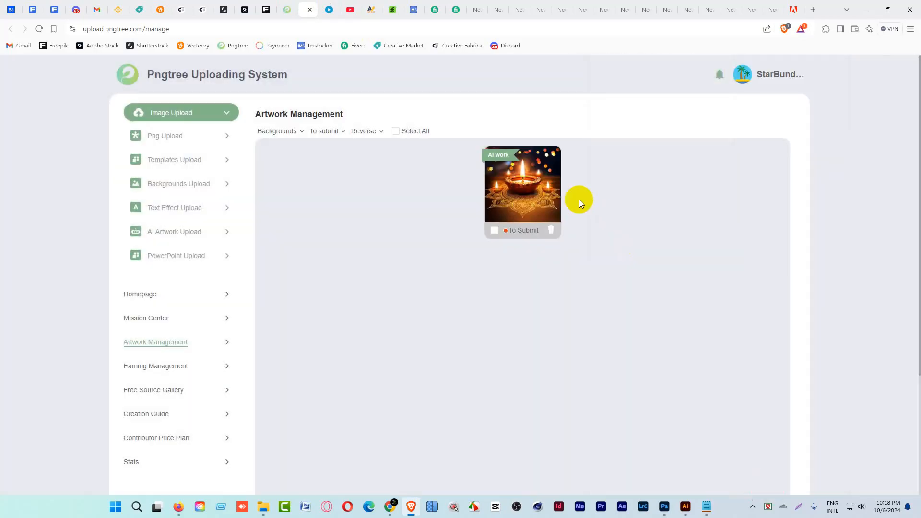
Open the remaining Diwali lamp artwork's details and enter firefly.adobe.com as its AI platform URL.
click(528, 187)
click(691, 424)
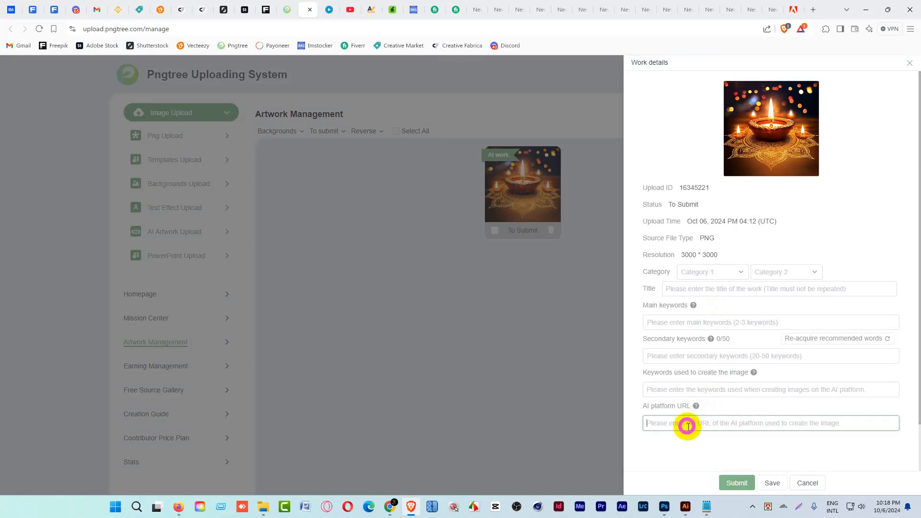
key(ctrl+v)
Copy the Diwali prompt from Prompt.txt into the second lamp artwork's keywords used to create the image.
click(706, 507)
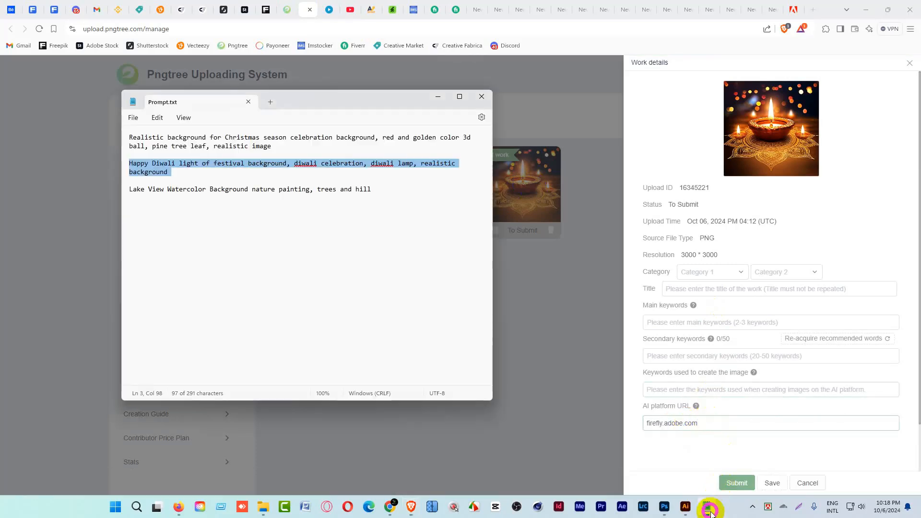
key(ctrl+c)
click(721, 360)
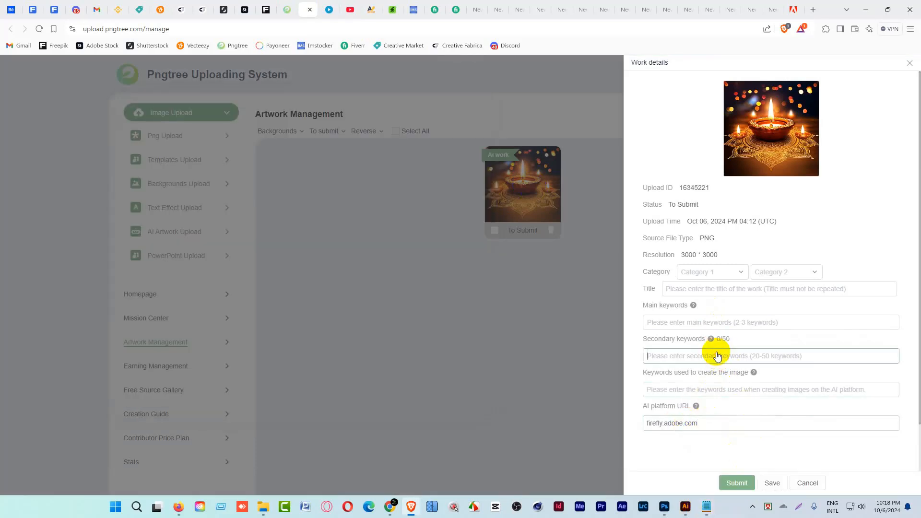
click(680, 390)
key(ctrl+v)
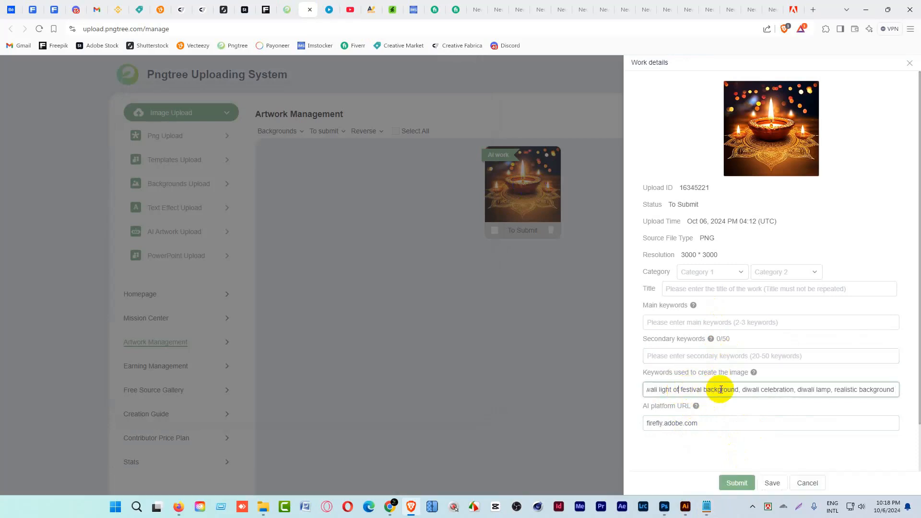
Copy "Happy Diwali light of festival background" from the prompt text into the artwork's title.
scroll(733, 392, left, 1)
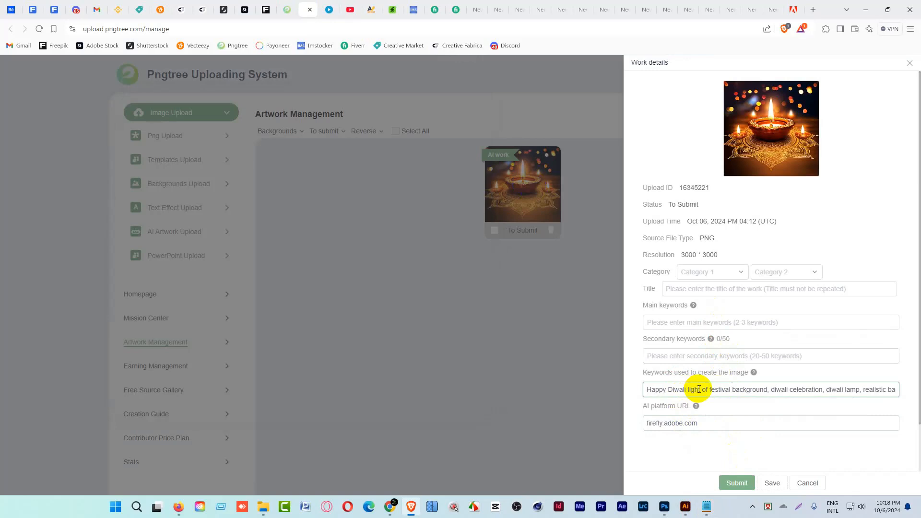
double_click(734, 391)
drag(734, 391, 640, 395)
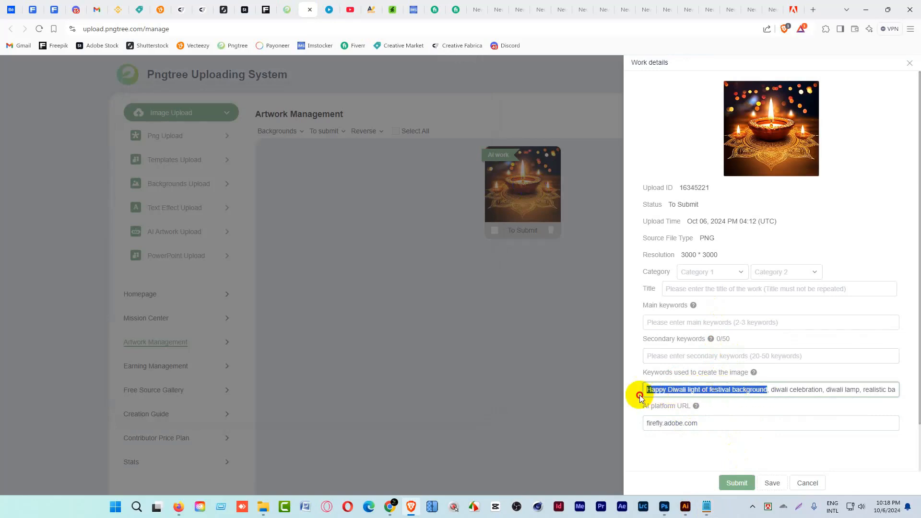
key(ctrl+c)
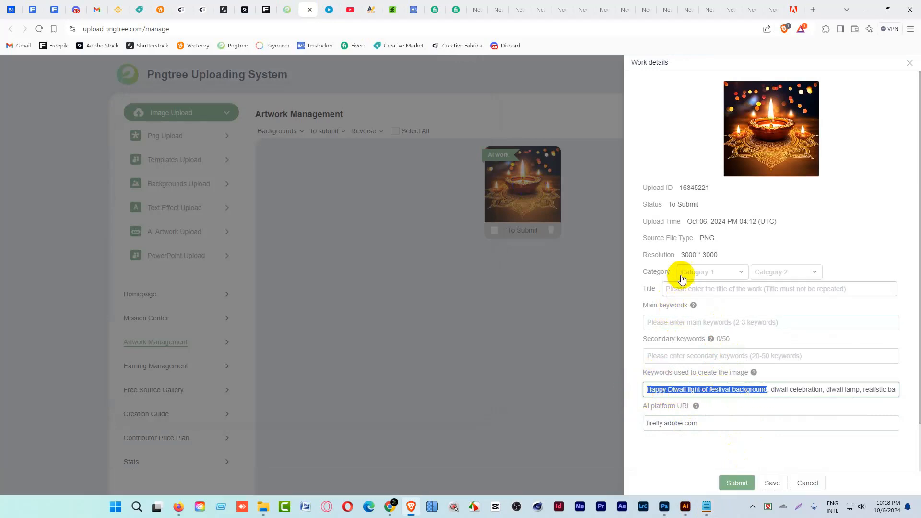
click(695, 289)
key(ctrl+v)
Set the second Diwali lamp artwork's category to BACKGROUND and Festival.
click(726, 278)
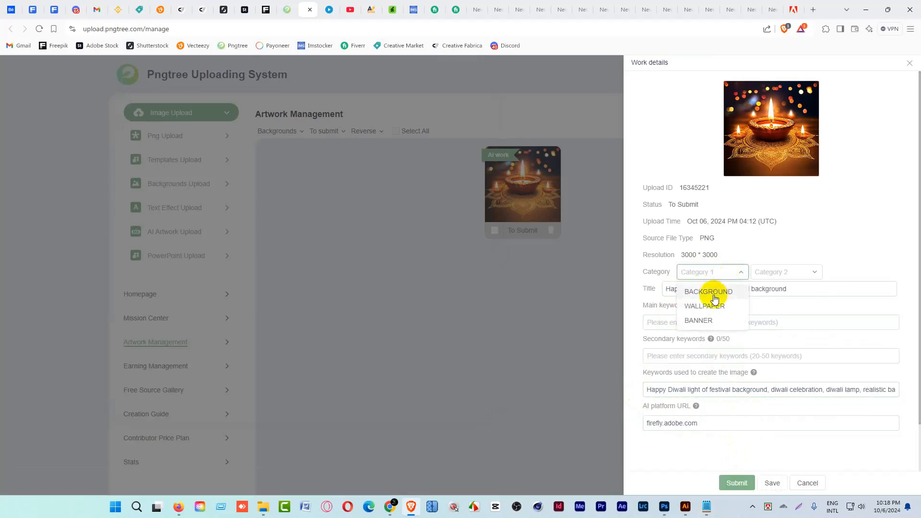
click(709, 291)
click(772, 272)
scroll(768, 352, down, 3)
scroll(767, 356, down, 2)
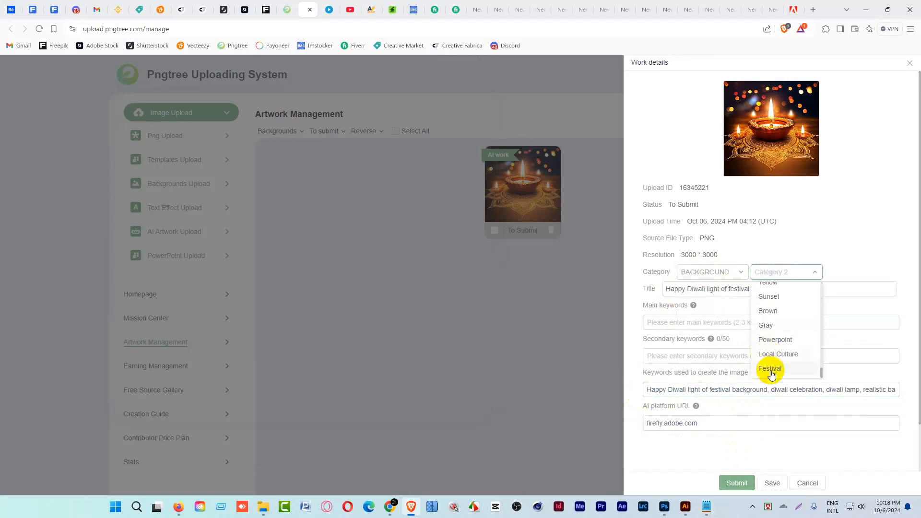
click(769, 370)
Add "Happy Diwali" as the first main keyword by trimming the copied title text.
click(675, 327)
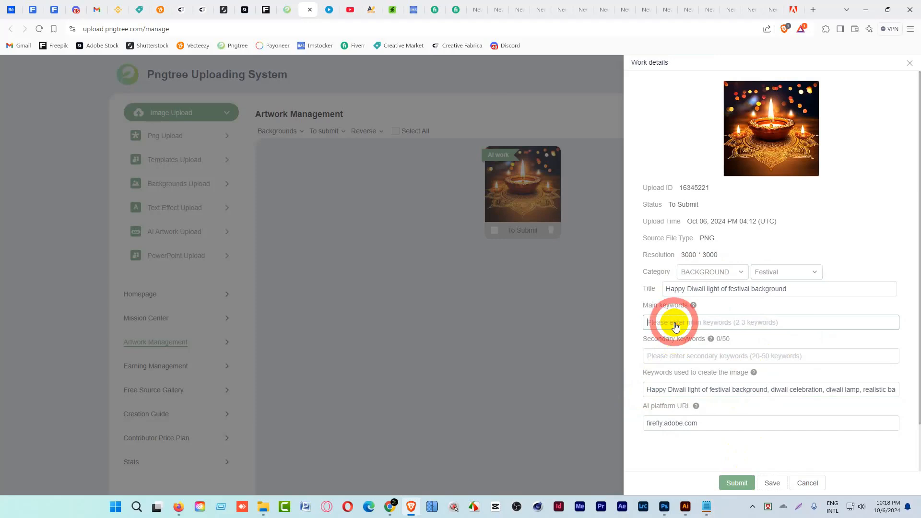
key(ctrl+v)
click(688, 326)
drag(687, 327, 778, 325)
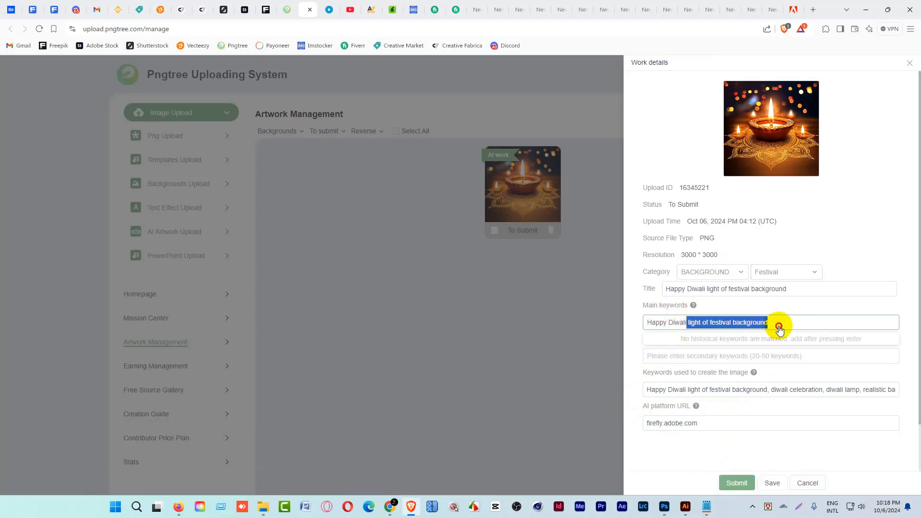
key(BackSpace)
key(Return)
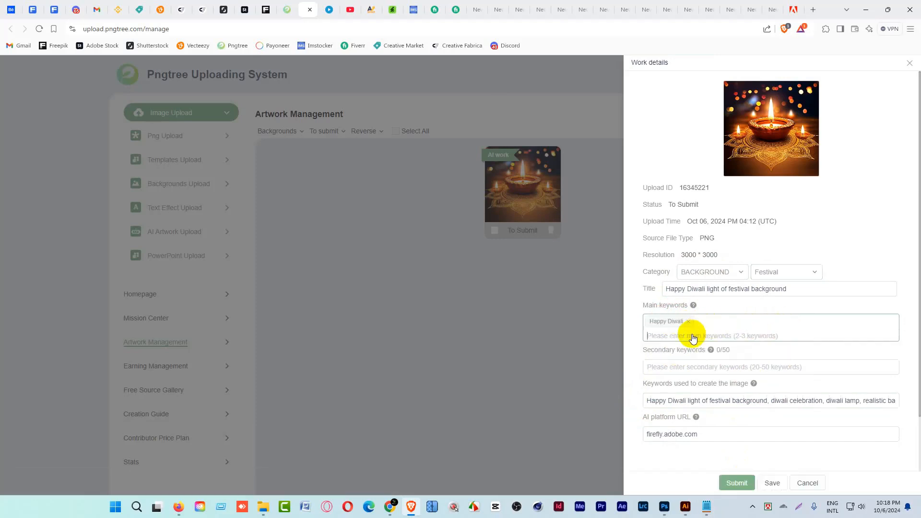
Add "diwali" and "diwali festival" as the second and third main keywords.
text(diwali)
key(Return)
text(di)
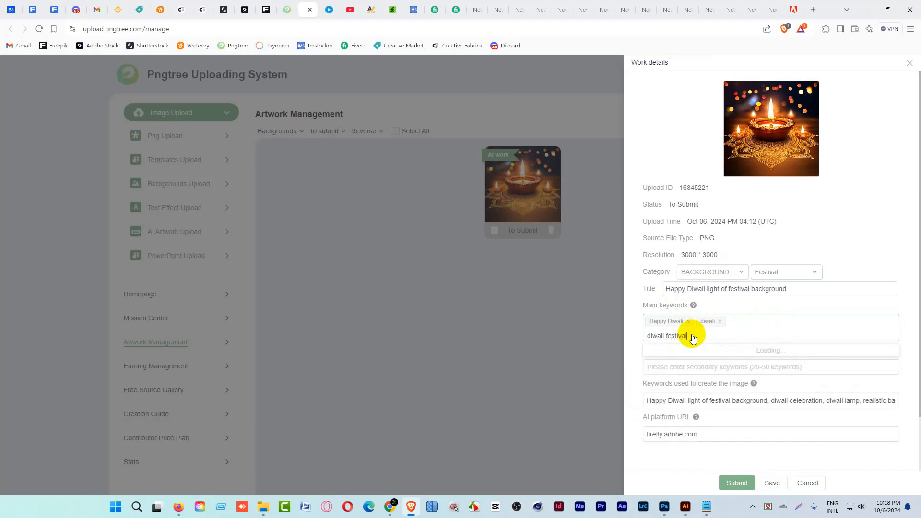
text(wali festival)
key(Return)
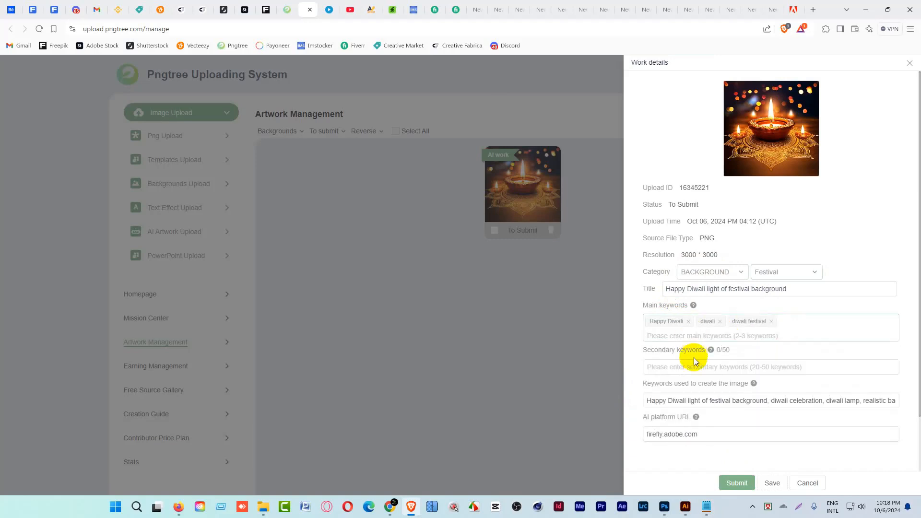
Fill the second Diwali lamp artwork's secondary keywords with the suggested set.
click(684, 367)
click(592, 257)
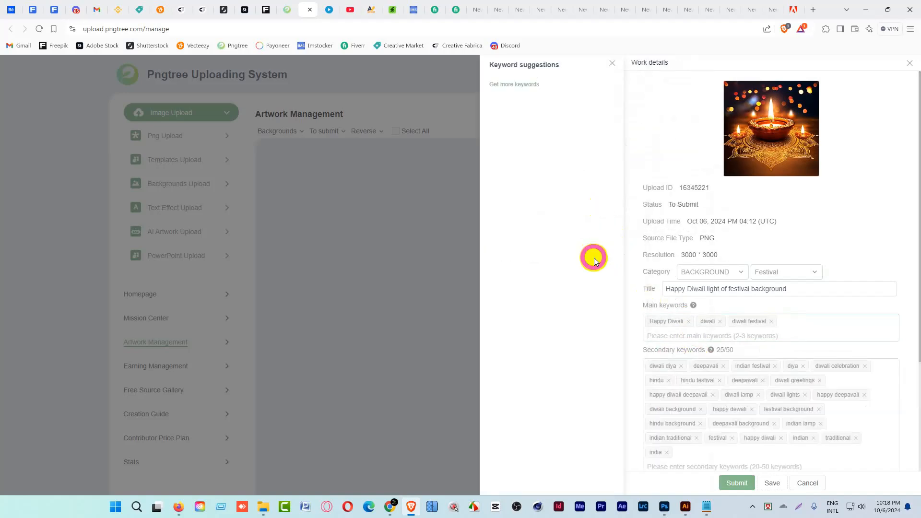
scroll(777, 376, down, 3)
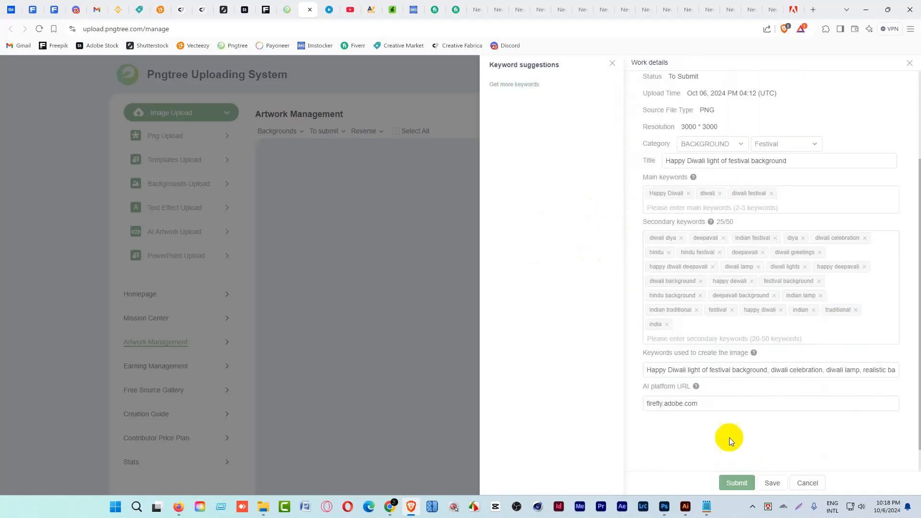
Submit the second Diwali lamp artwork and close its work details.
click(738, 482)
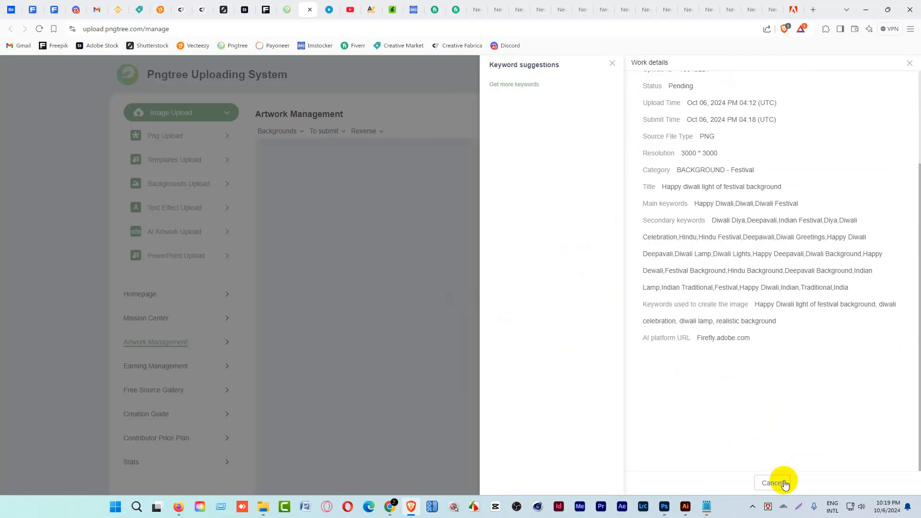
click(784, 484)
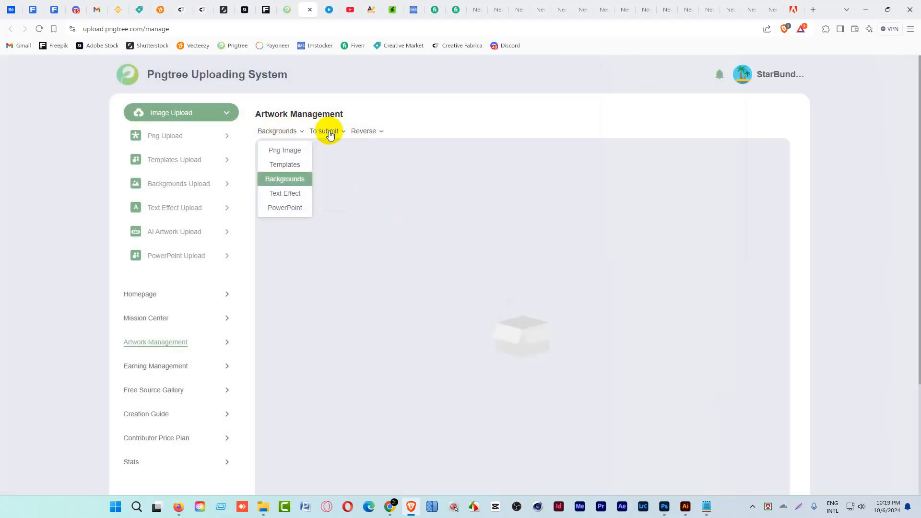
Review the background artworks with Passed status and those with Pending status.
mouse_move(330, 130)
click(331, 197)
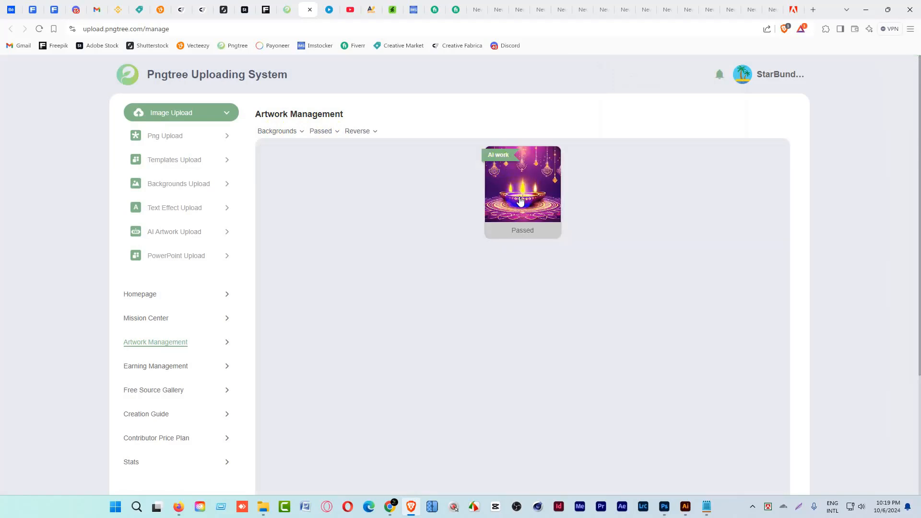
mouse_move(331, 132)
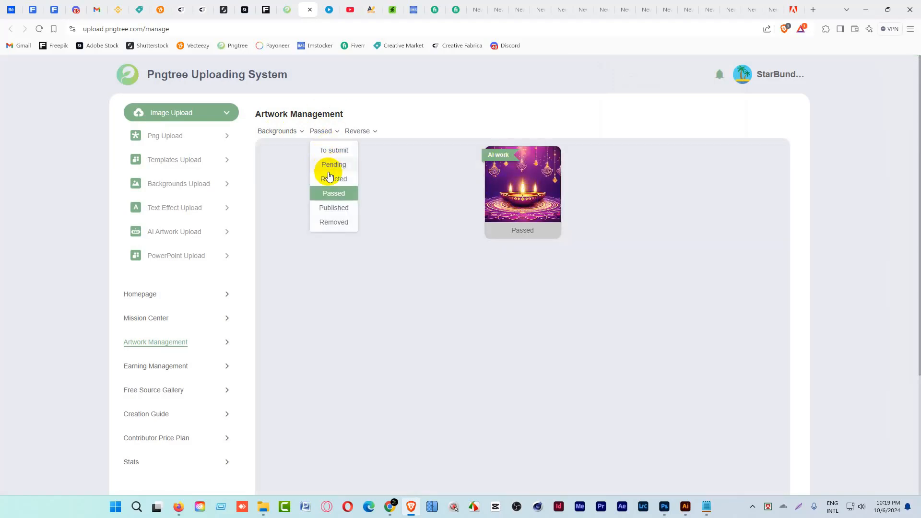
click(330, 165)
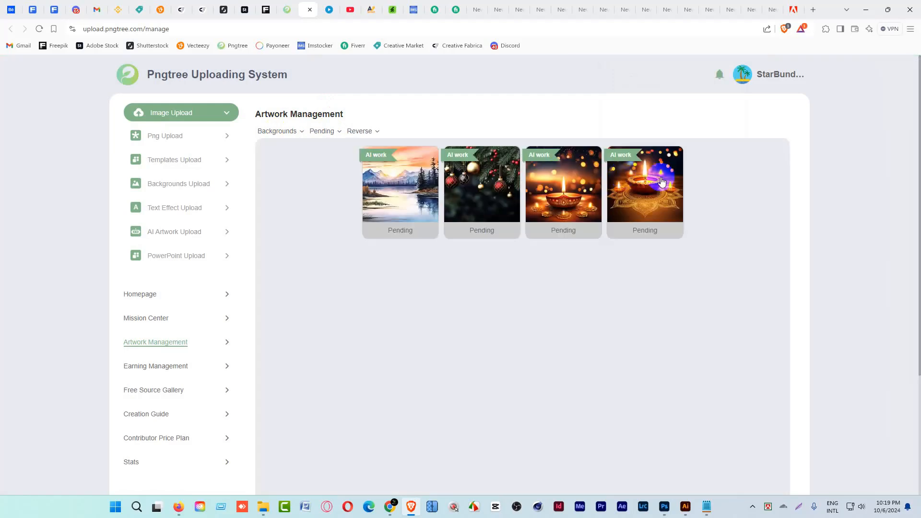
Filter the artworks to published PNG images and check their download counts.
click(292, 133)
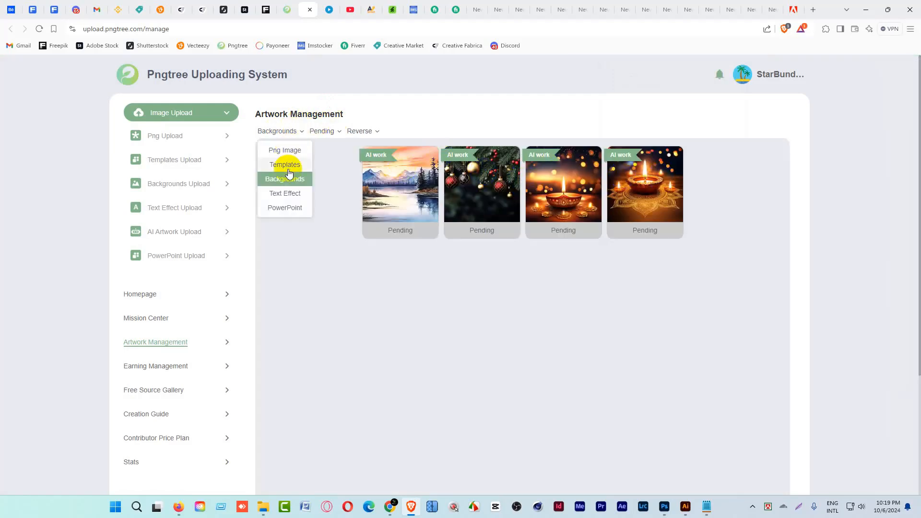
click(284, 150)
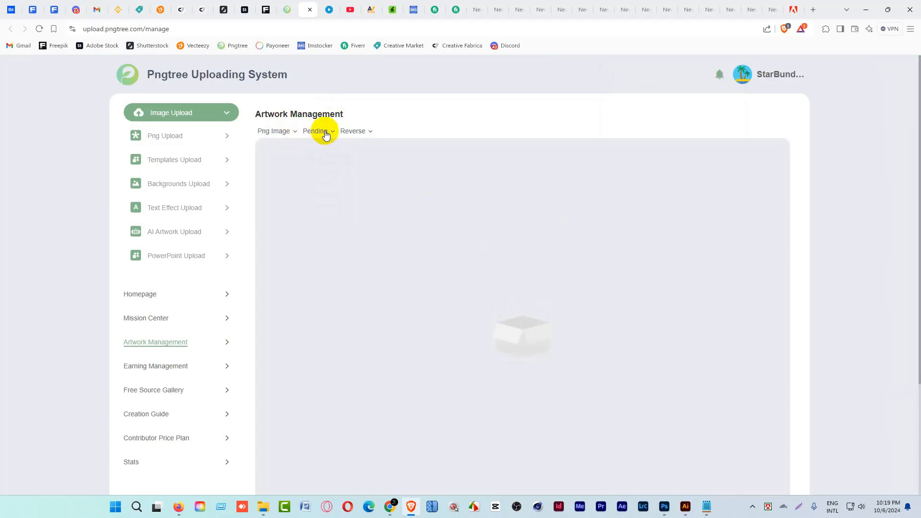
mouse_move(325, 134)
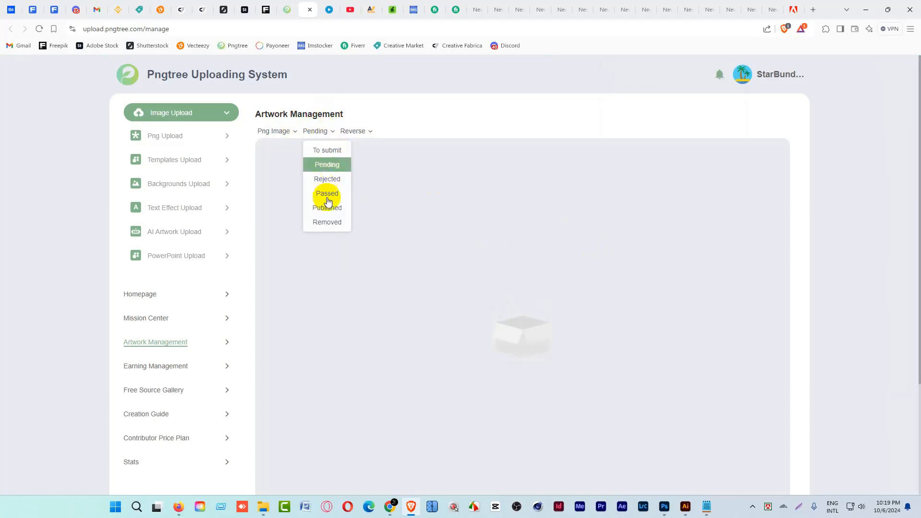
click(325, 199)
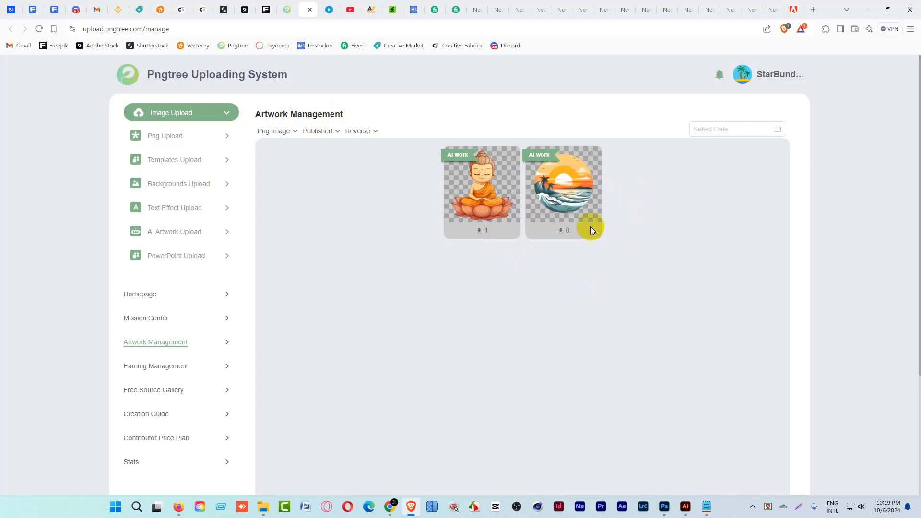
Show the rejected PNG images and read the reject reason in the sneaker's work details.
click(319, 130)
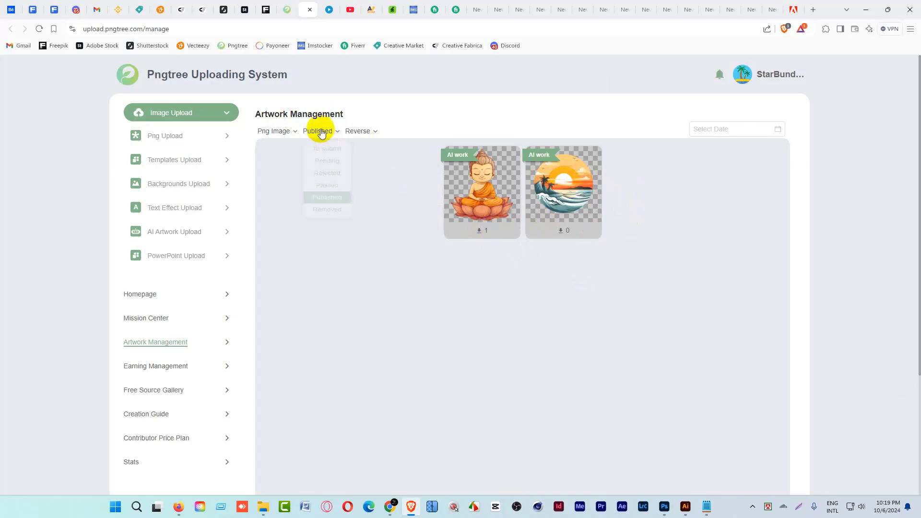
click(332, 181)
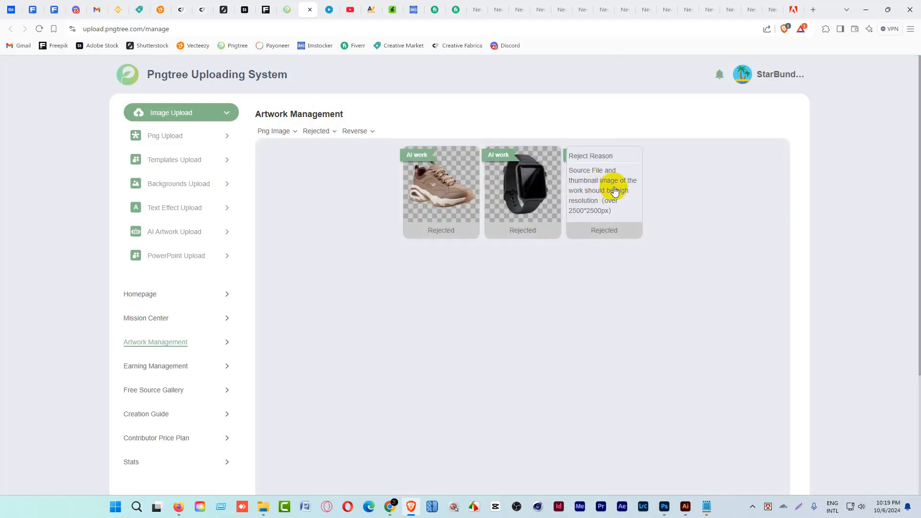
click(433, 191)
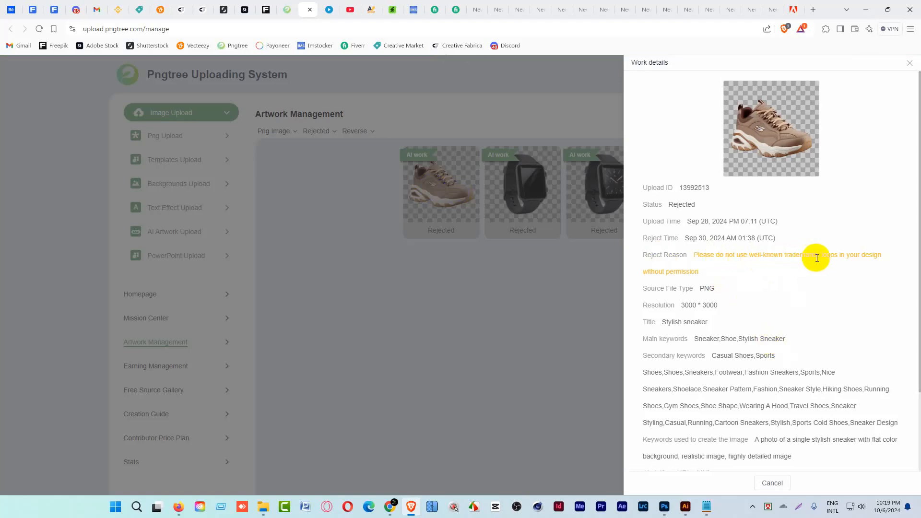
drag(815, 256, 792, 257)
click(773, 483)
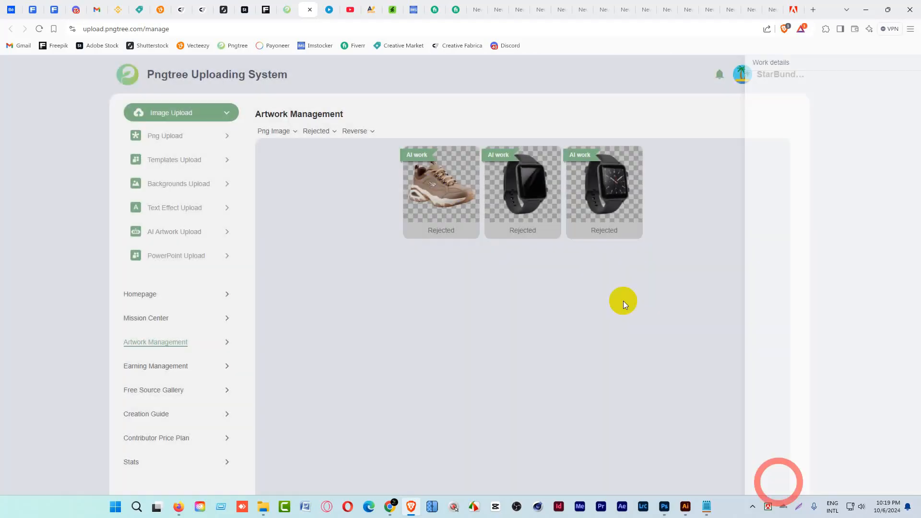
Switch to Photoshop and open the sneaker image PNG02.png from the Pngtree Upload PNG folder.
click(665, 508)
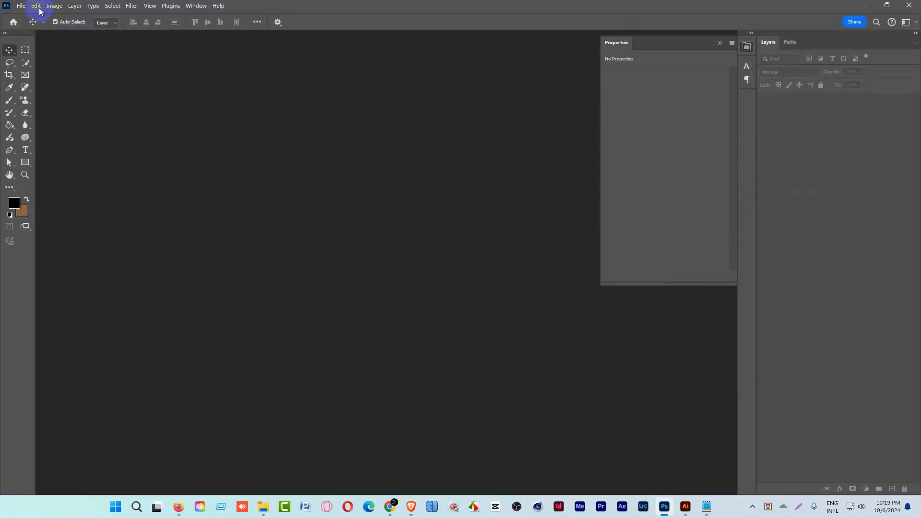
click(21, 6)
click(31, 27)
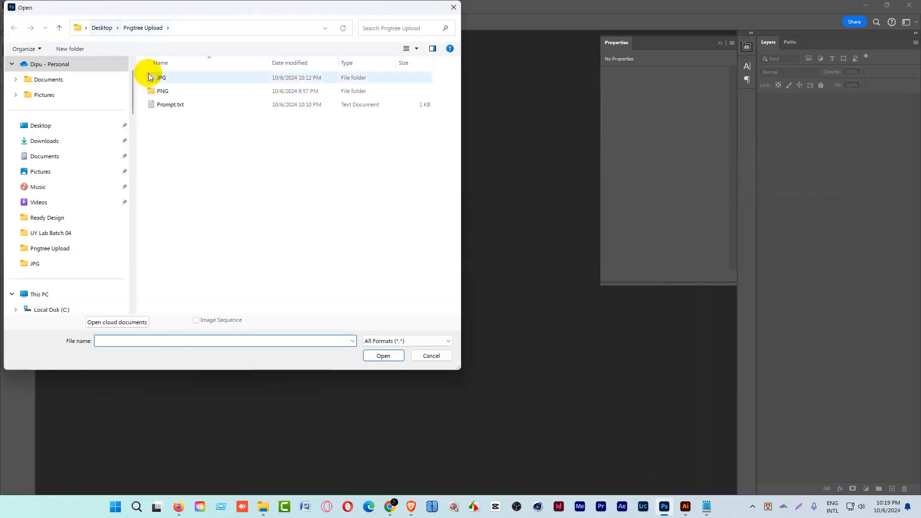
double_click(158, 92)
right_click(191, 181)
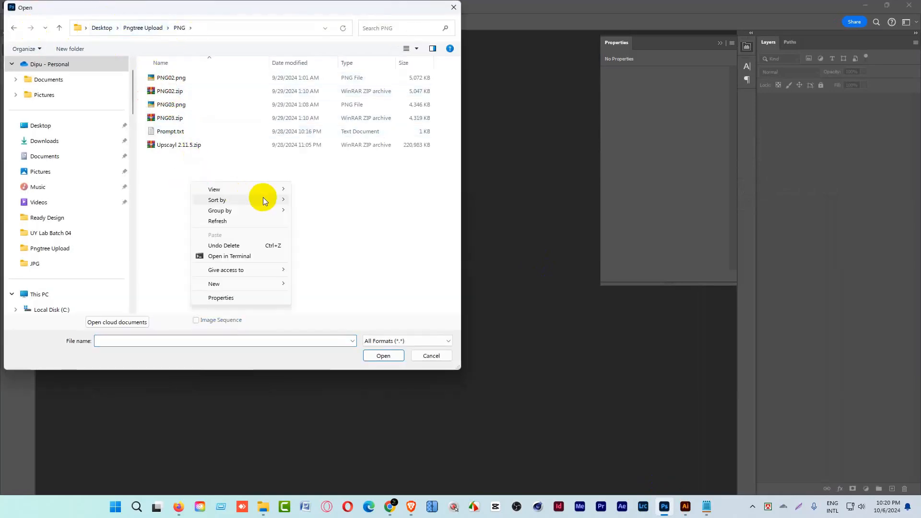
mouse_move(278, 190)
click(331, 203)
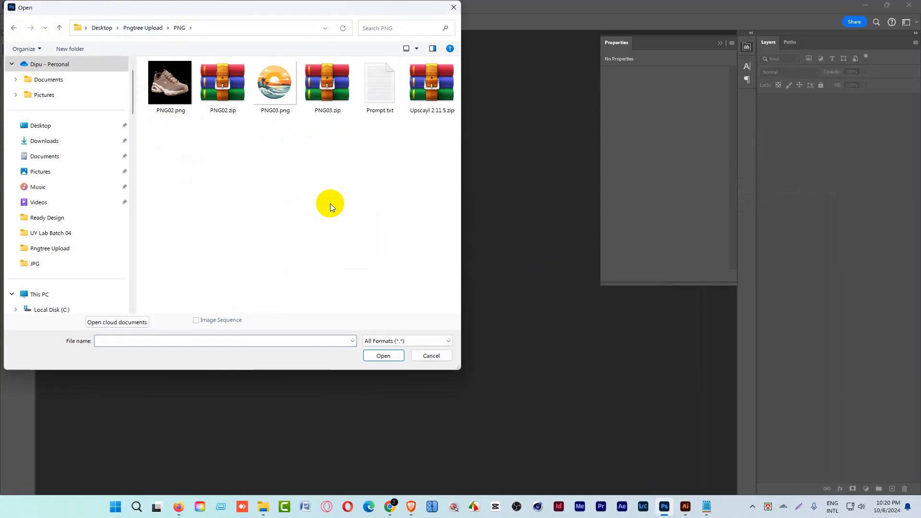
double_click(172, 93)
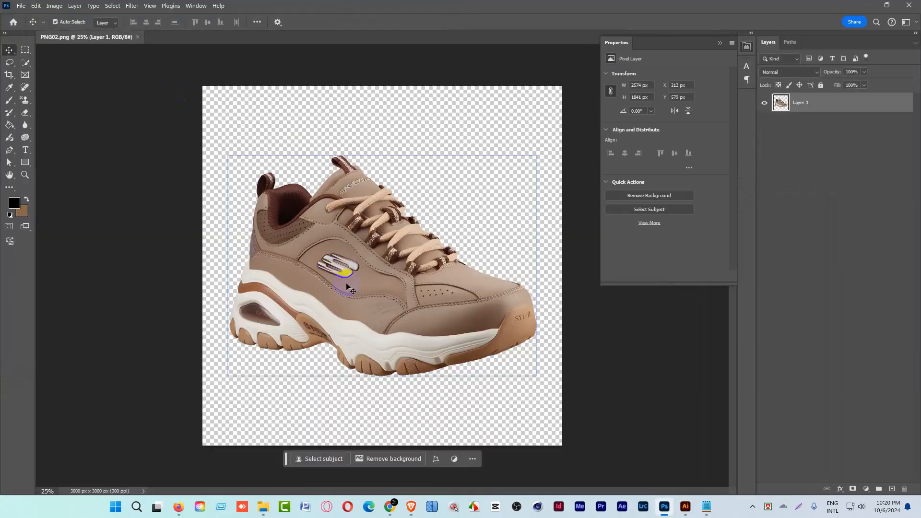
Outline the logo on the sneaker's side with the Content-Aware Move Tool.
ctrl+click(346, 286)
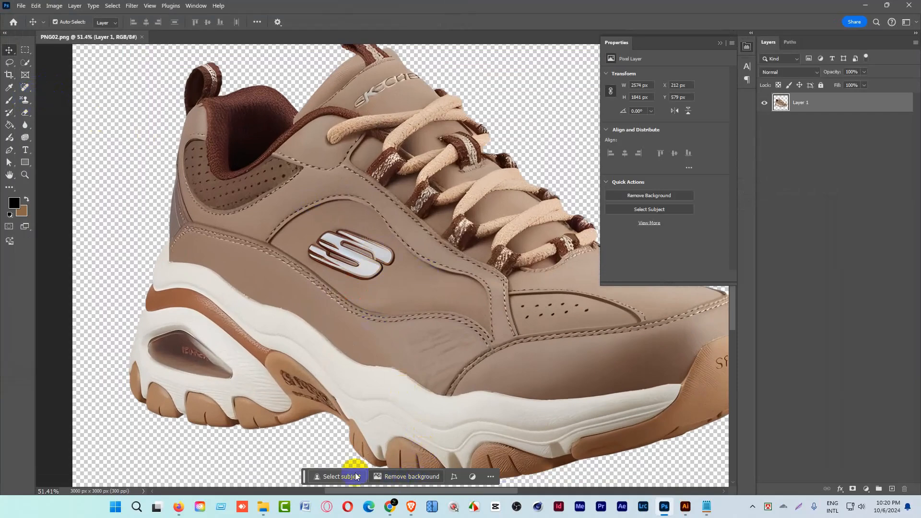
right_click(23, 86)
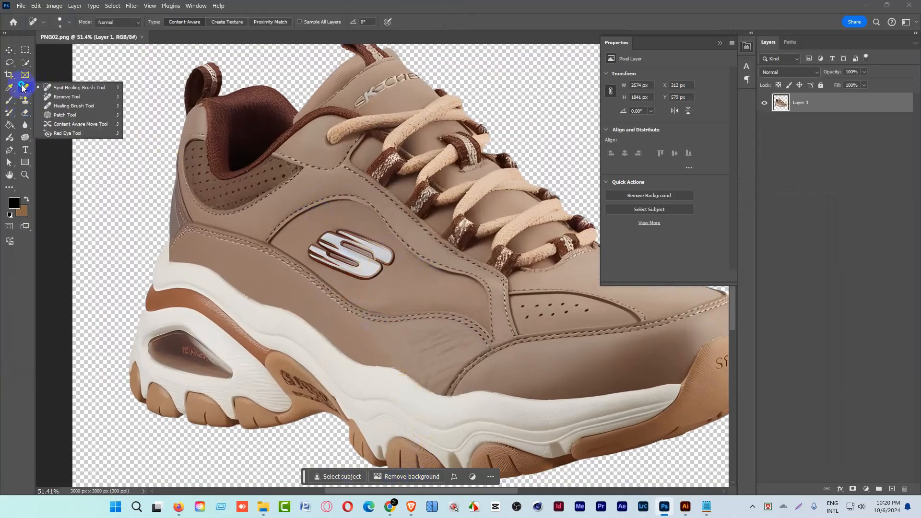
click(72, 123)
drag(345, 222, 346, 222)
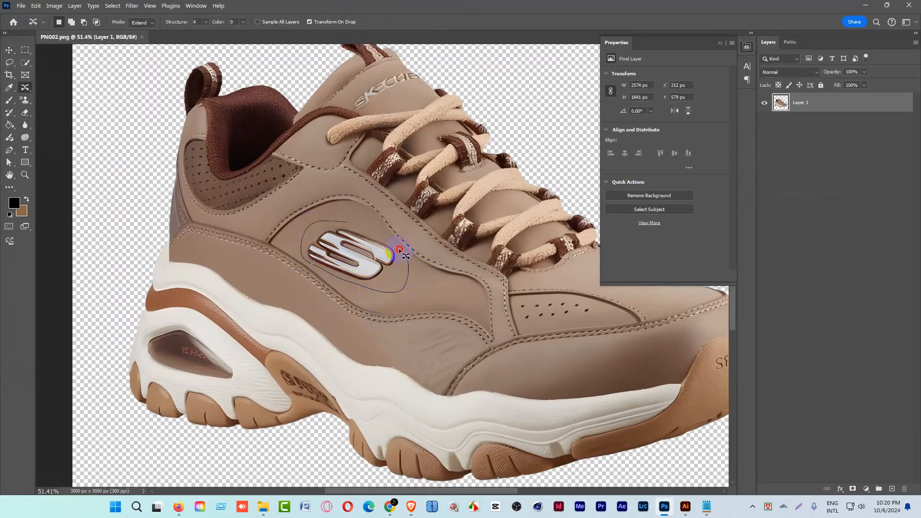
drag(355, 226, 351, 222)
Try filling the selected side logo area with the Fill command and undo the fill.
key(shift+BackSpace)
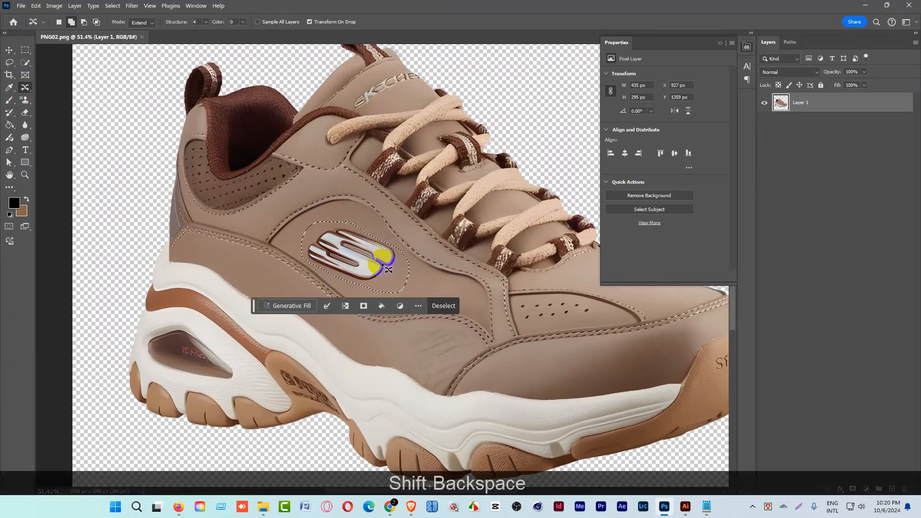
click(568, 133)
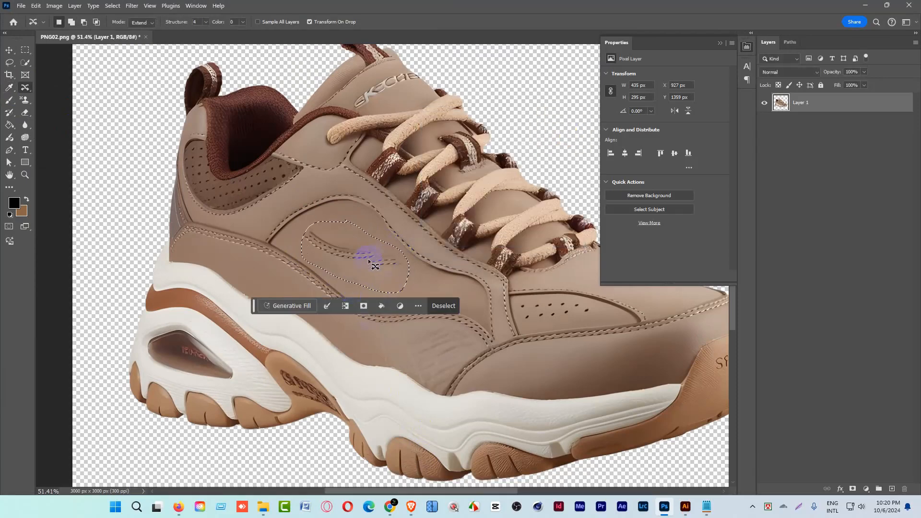
key(ctrl)
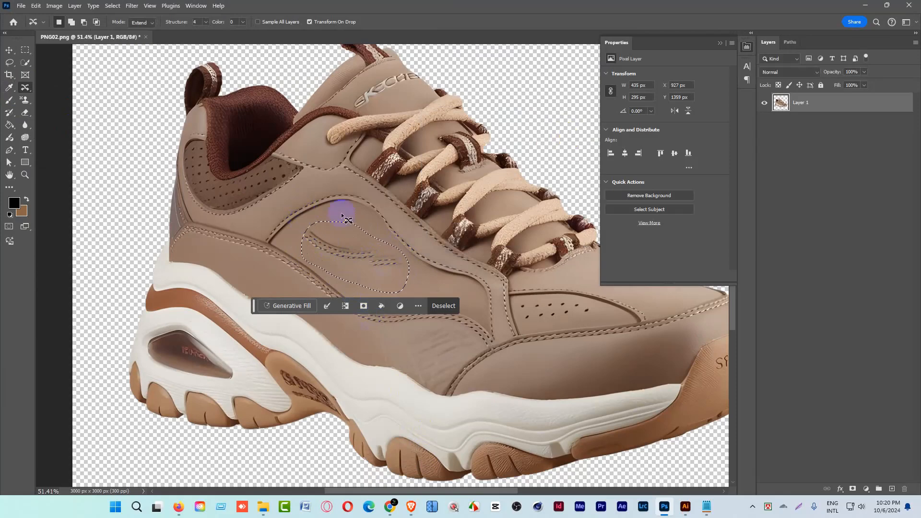
key(ctrl+z)
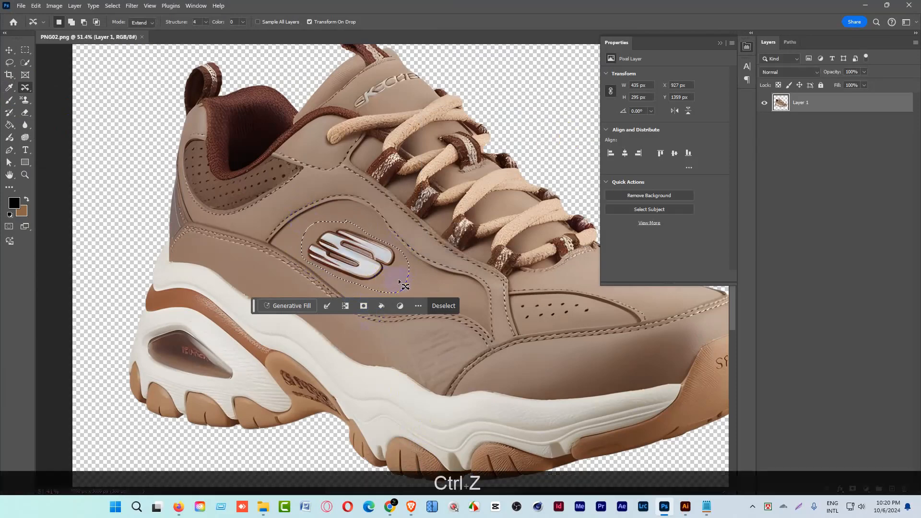
Run Generative Fill on the selected side logo with the prompt "remove this".
click(298, 306)
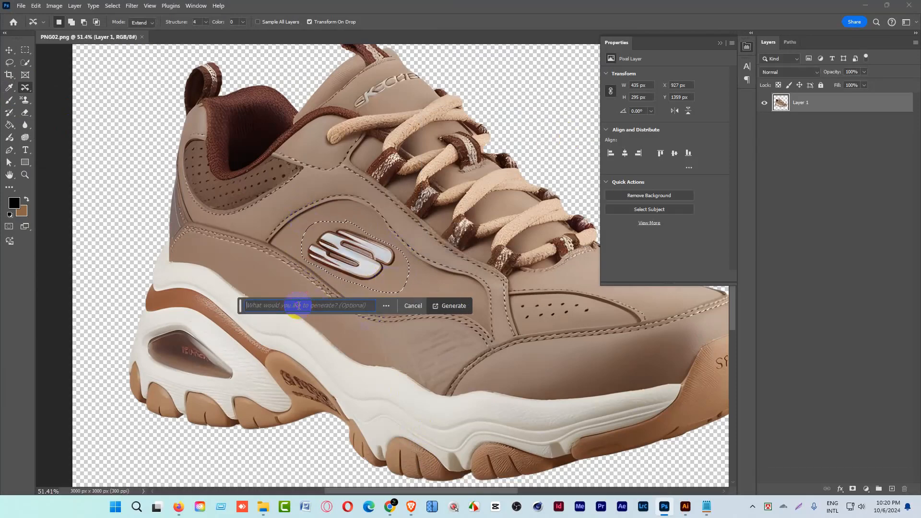
text(remove this)
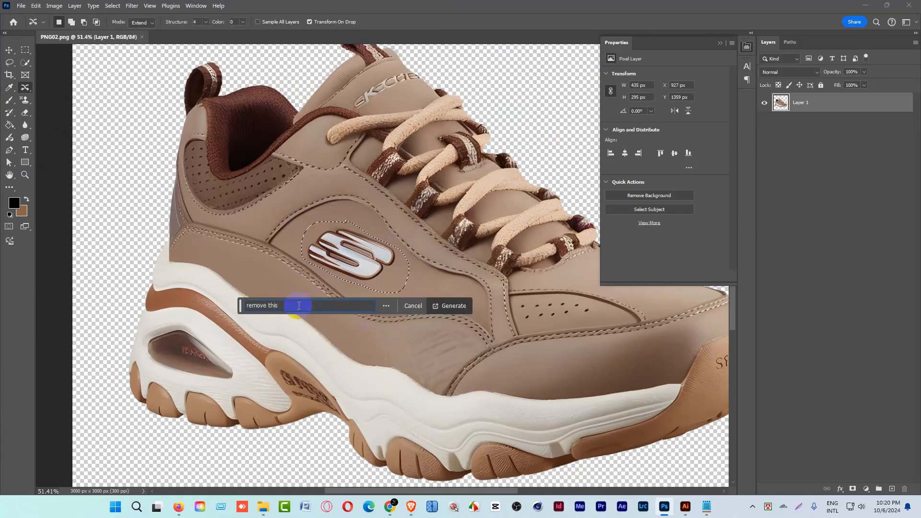
key(Return)
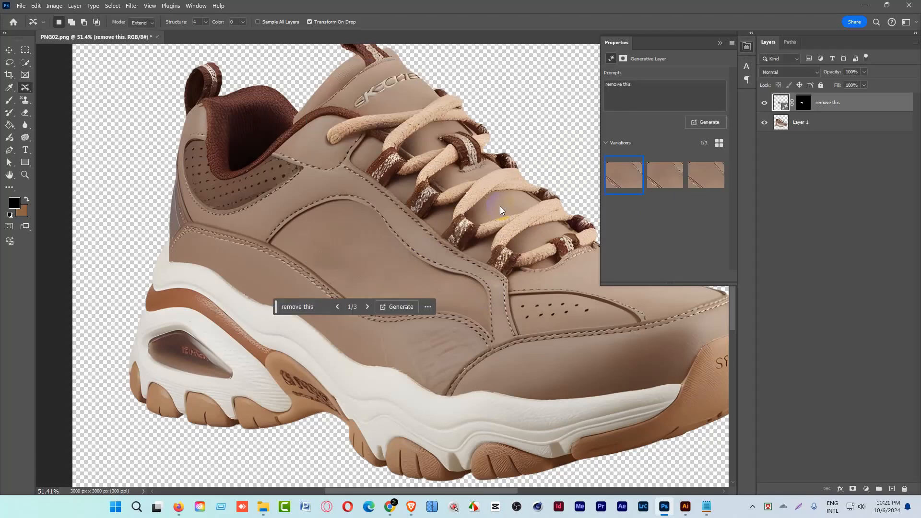
Compare the generated variations for the side logo area and keep the third one.
click(654, 174)
click(699, 175)
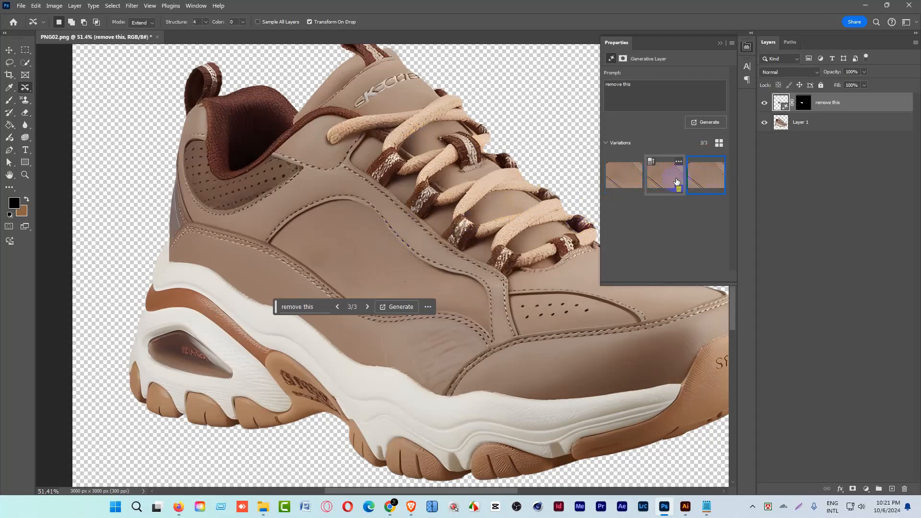
click(613, 178)
click(663, 180)
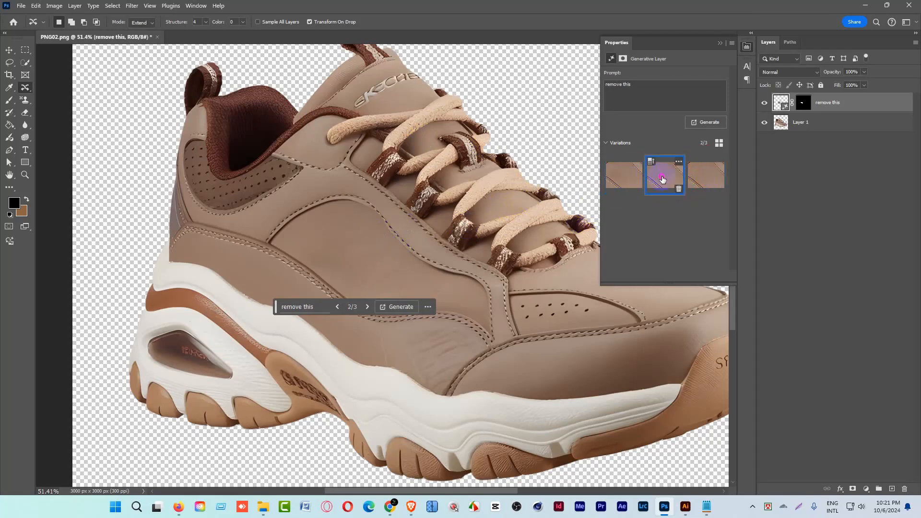
click(698, 179)
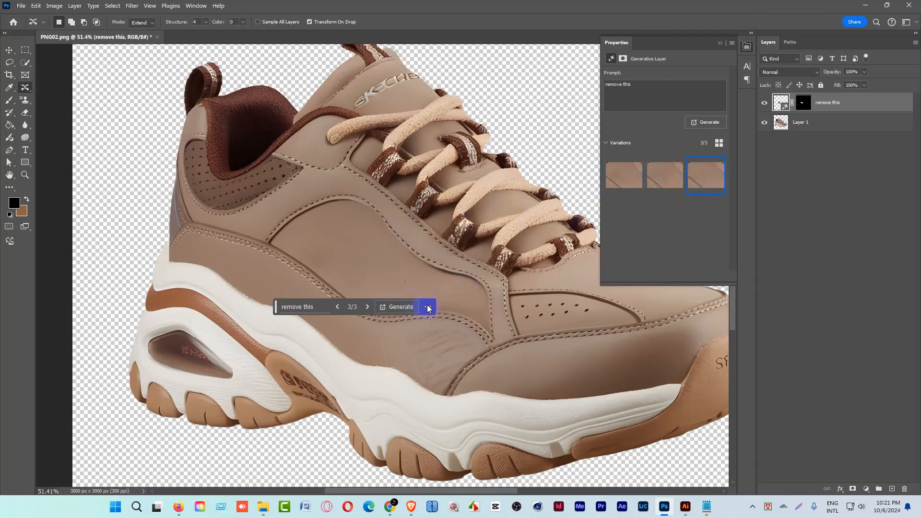
Outline the brand lettering on the sneaker's tongue with the Content-Aware Move Tool.
drag(382, 180, 364, 173)
drag(387, 72, 430, 83)
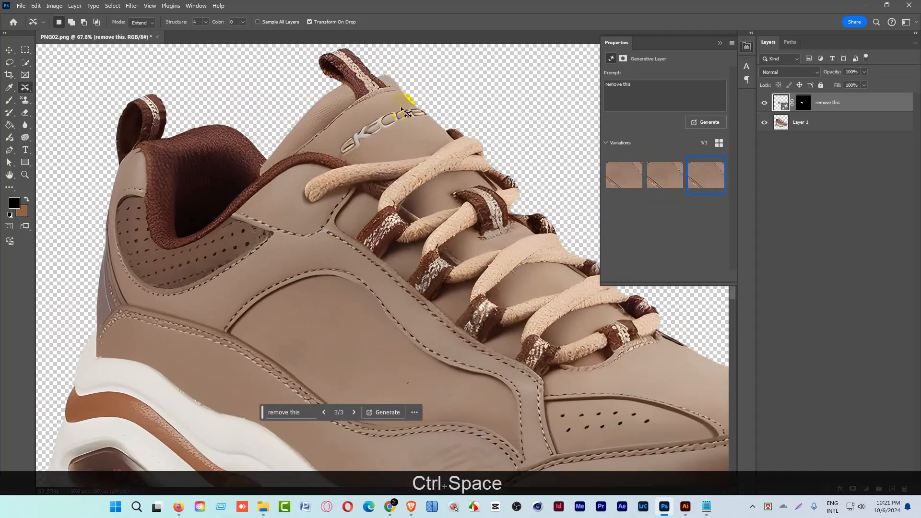
click(406, 110)
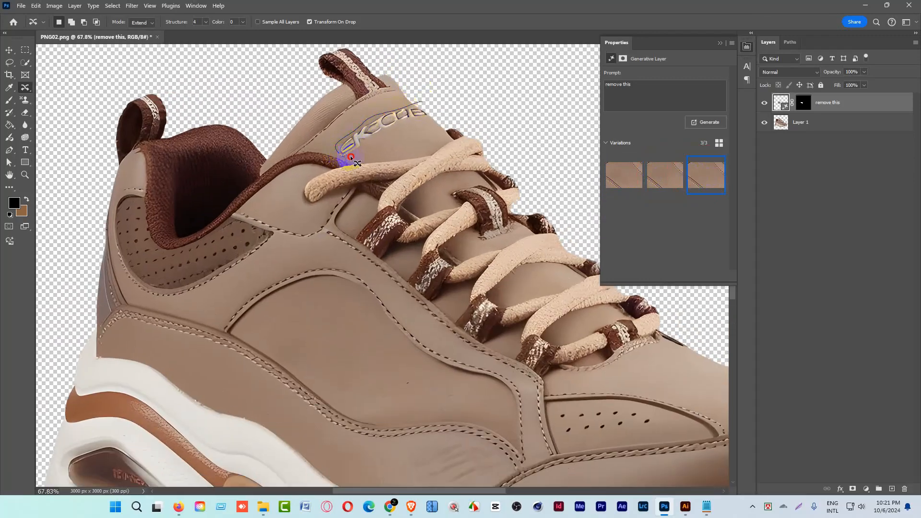
drag(396, 142, 430, 99)
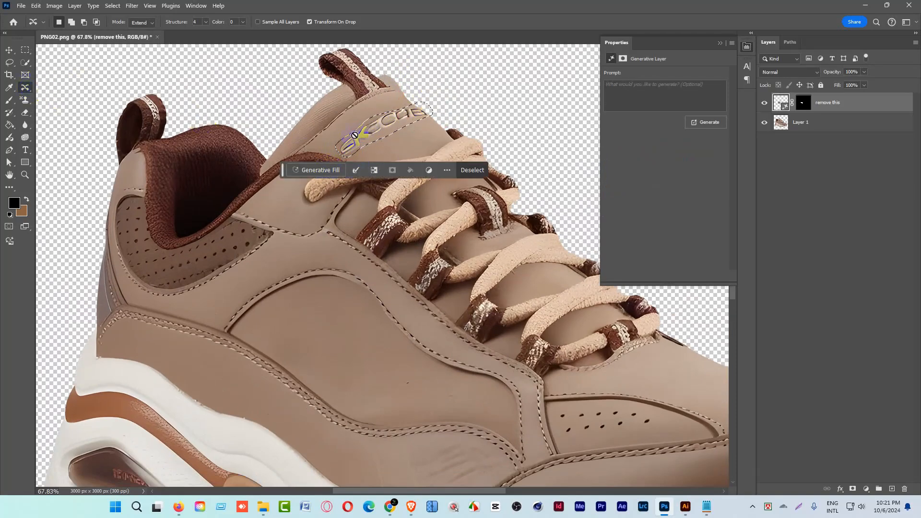
Try to fill the selected tongue lettering on the "remove this" generative layer.
key(shift+BackSpace)
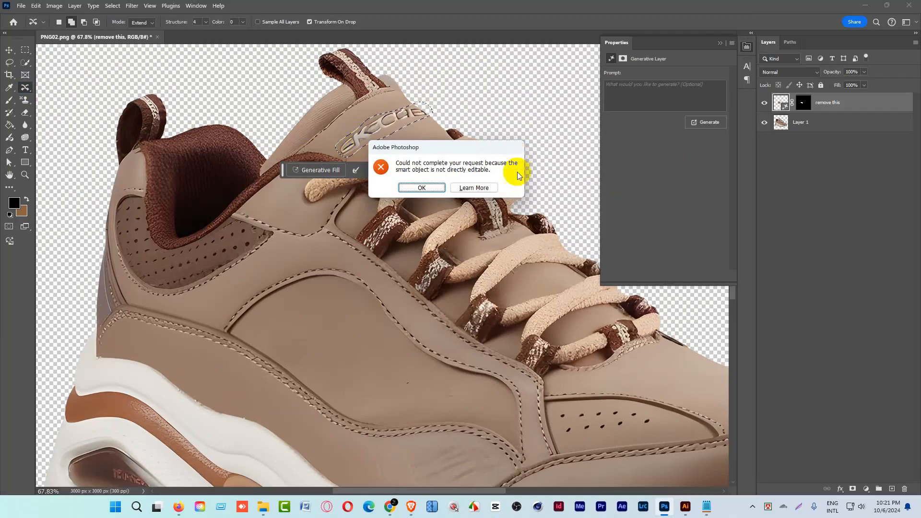
click(477, 189)
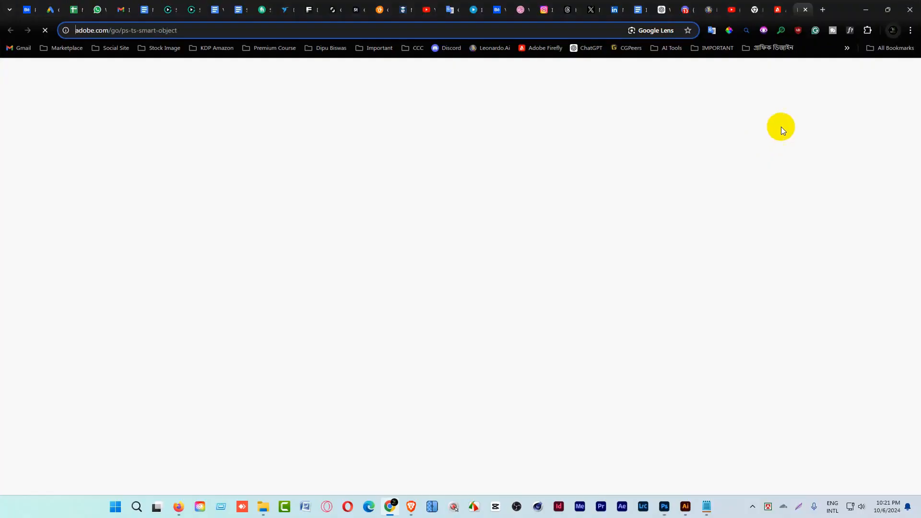
click(868, 9)
Try a Content-Aware fill over the selected tongue lettering on Layer 1.
click(808, 125)
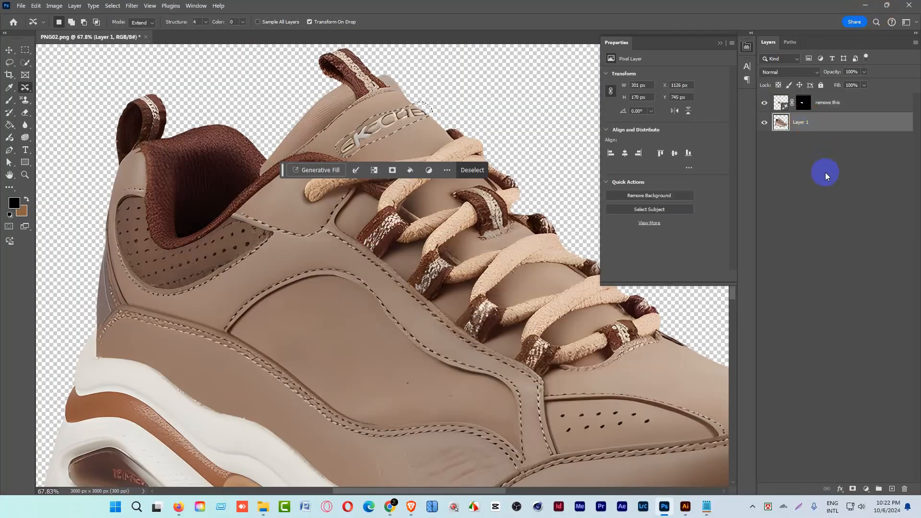
key(shift+BackSpace)
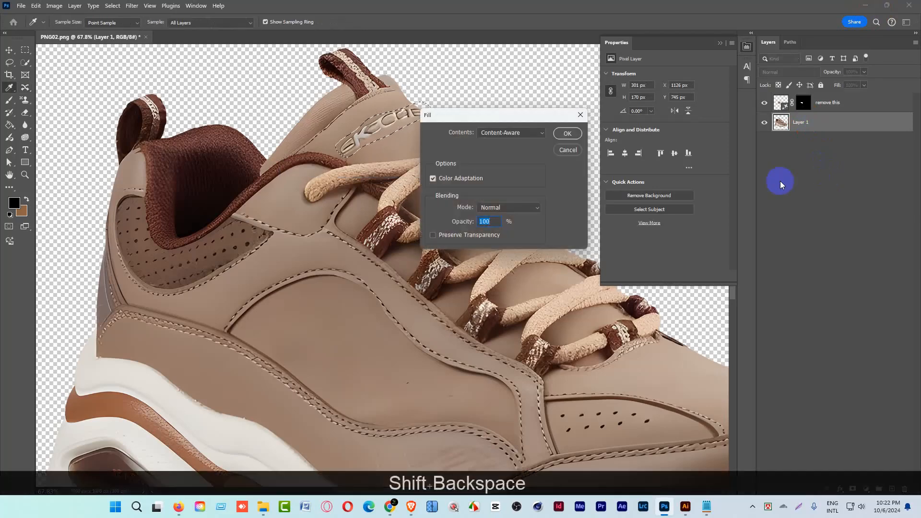
click(568, 134)
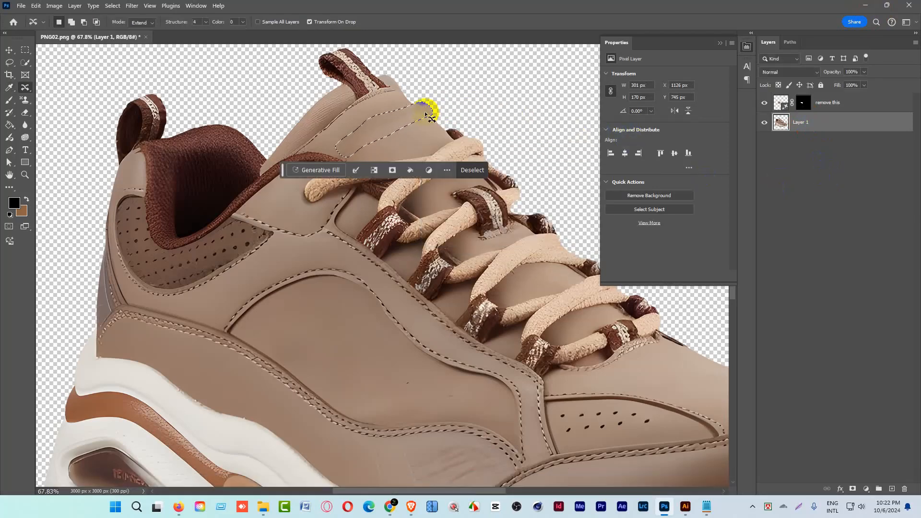
key(ctrl+z)
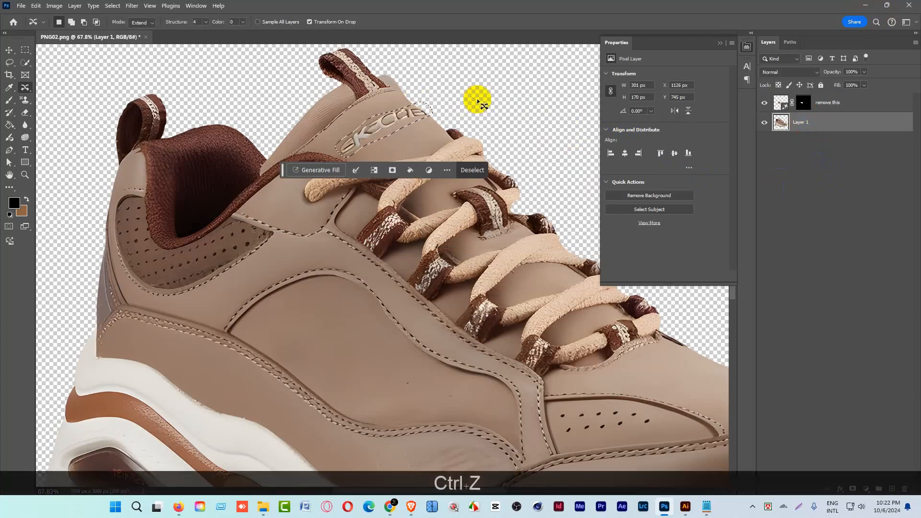
Lock Layer 1's transparent pixels, then remove the tongue lettering with a Content-Aware fill and clear the selection.
click(778, 85)
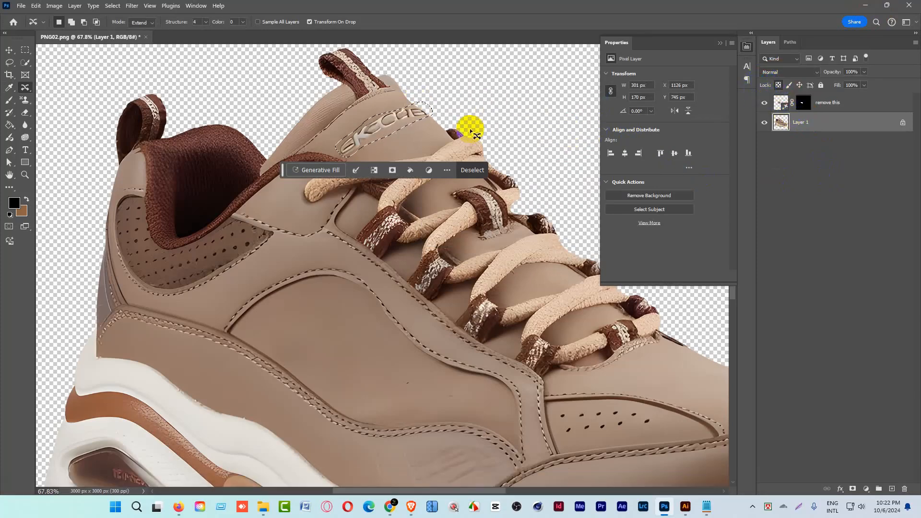
key(shift+BackSpace)
click(564, 134)
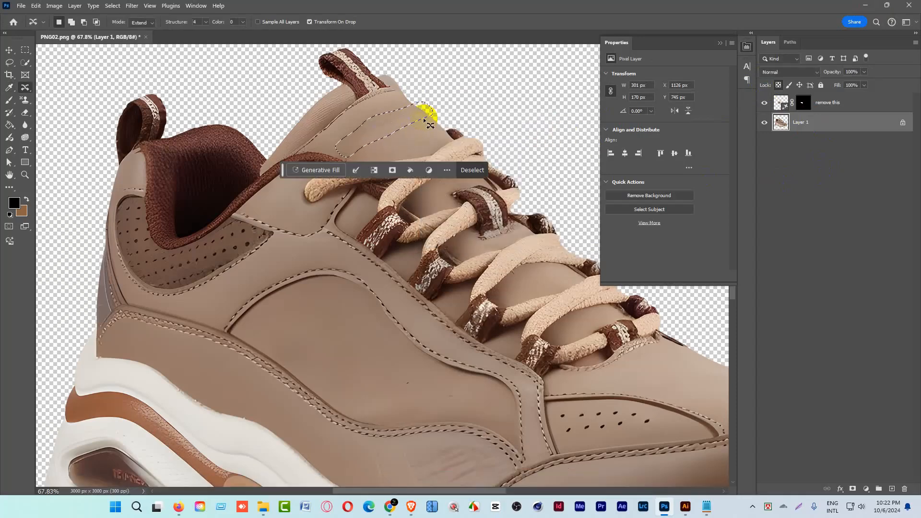
key(ctrl+d)
Outline the lettering on the sneaker's rubber toe cap and remove it with a Content-Aware fill.
key(ctrl+space)
drag(424, 117, 343, 139)
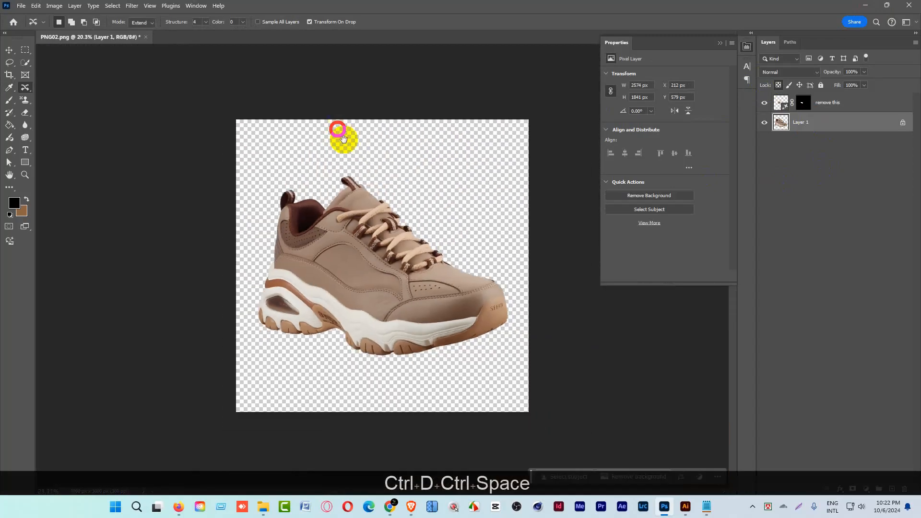
key(ctrl+space)
drag(499, 319, 551, 329)
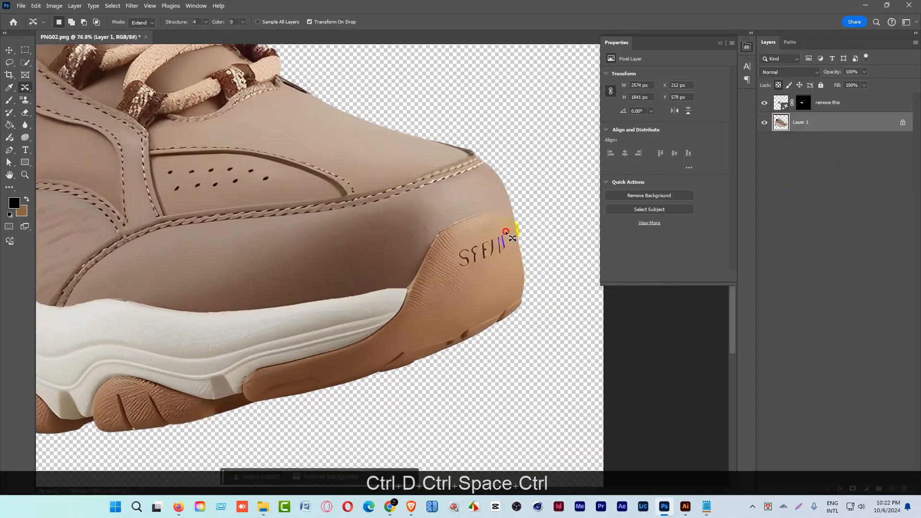
mouse_move(505, 230)
mouse_down()
mouse_move(472, 241)
mouse_move(457, 265)
mouse_move(494, 263)
mouse_move(507, 235)
mouse_up()
key(shift+BackSpace)
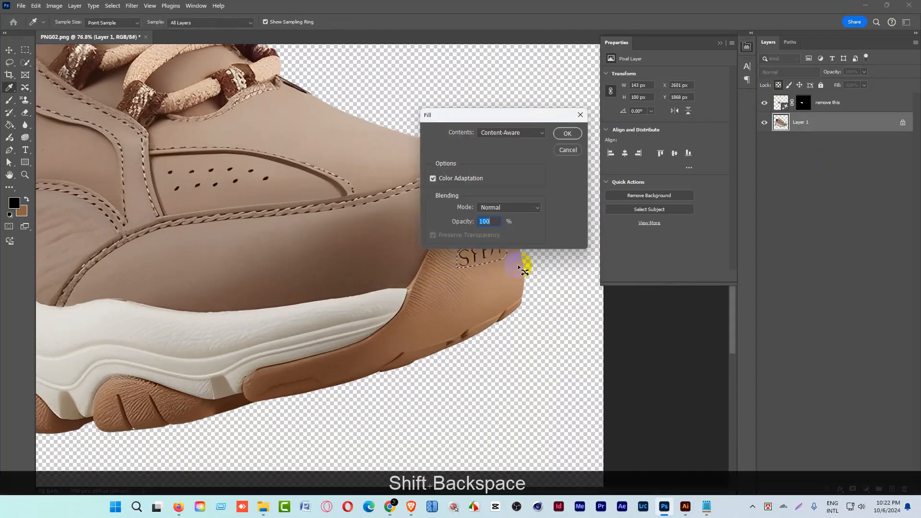
click(568, 134)
key(ctrl+d)
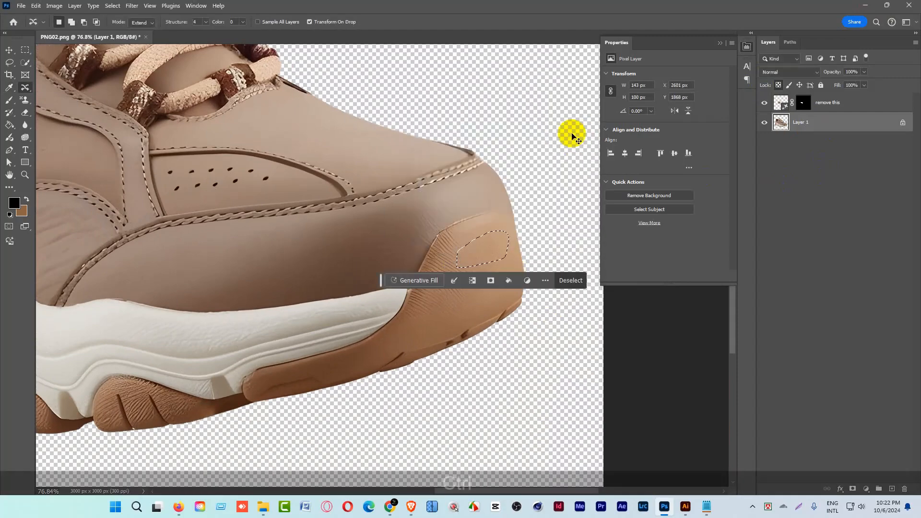
Outline the dark lettering on the brown midfoot part of the sole and remove it with a Content-Aware fill.
key(ctrl+space)
drag(499, 173, 444, 186)
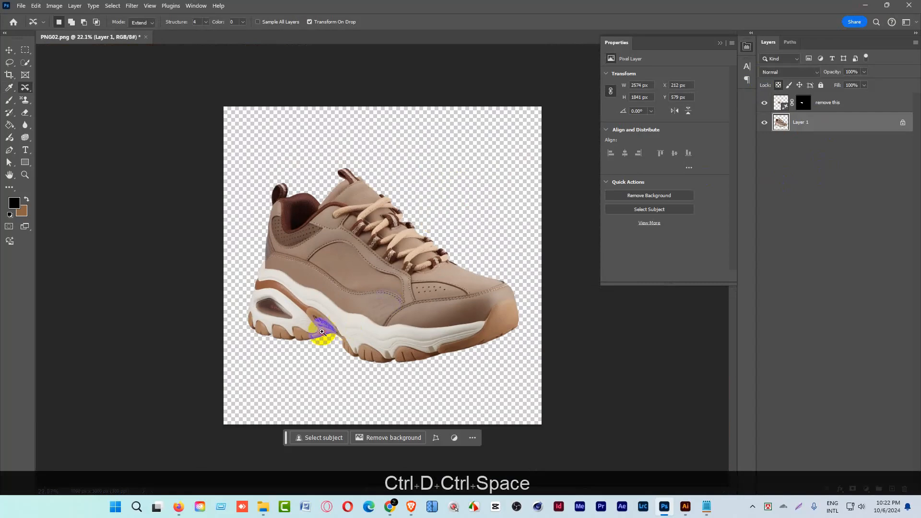
drag(322, 332, 390, 335)
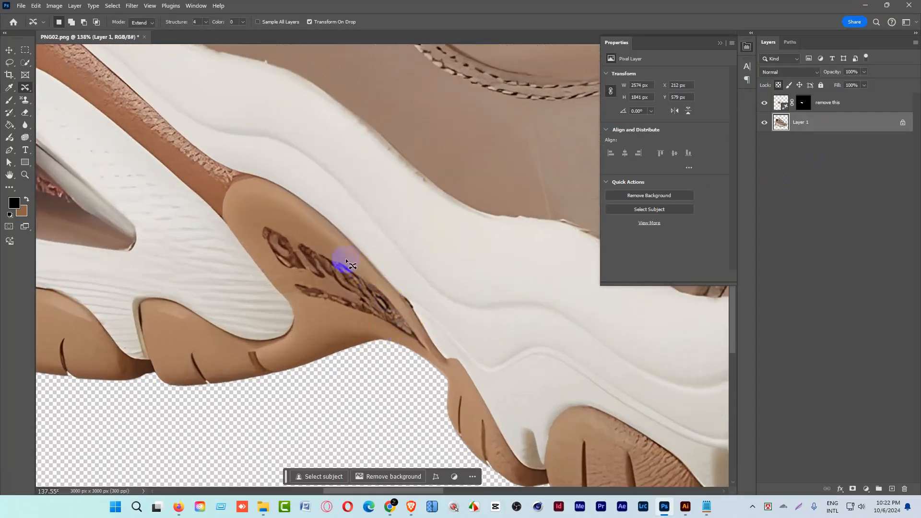
mouse_move(258, 224)
mouse_down()
mouse_move(305, 307)
mouse_move(422, 347)
mouse_move(388, 288)
mouse_move(307, 236)
mouse_move(258, 224)
mouse_up()
key(shift+BackSpace)
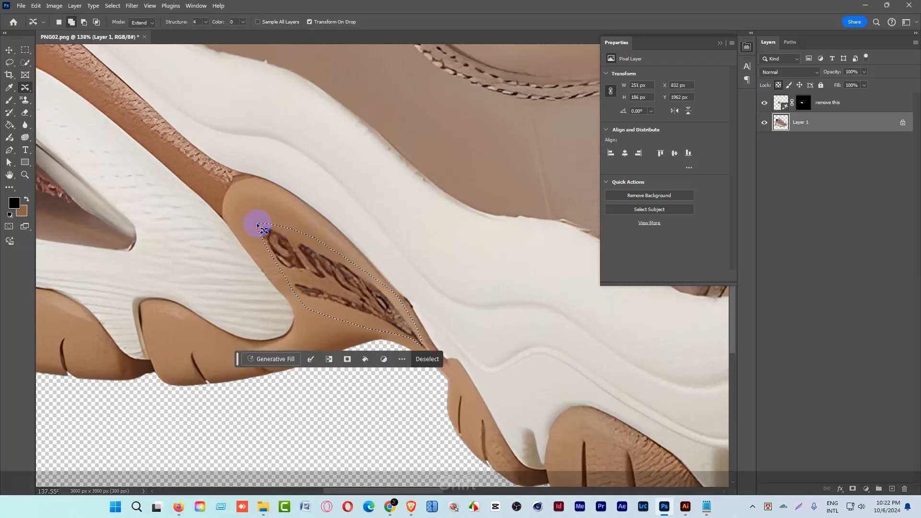
key(Return)
key(ctrl+d)
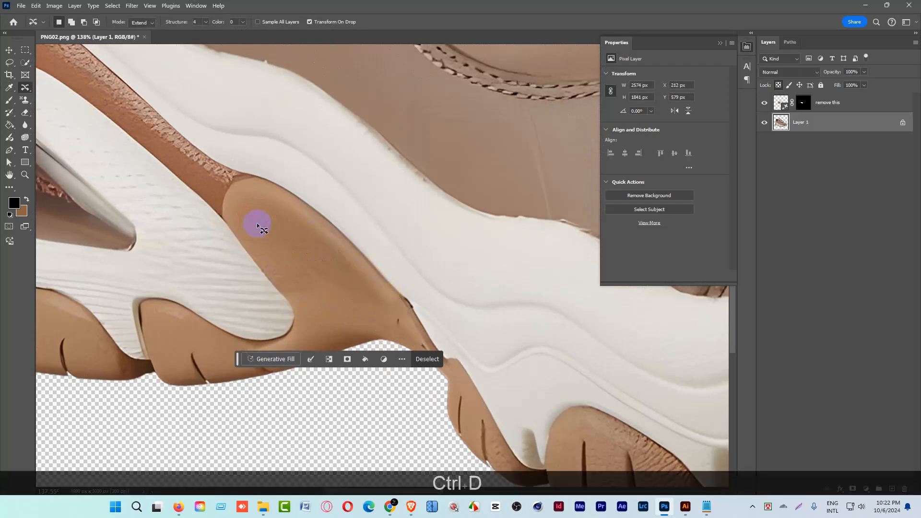
Merge Layer 1 and the "remove this" generative layer into a single layer.
key(ctrl+space)
drag(327, 226, 308, 257)
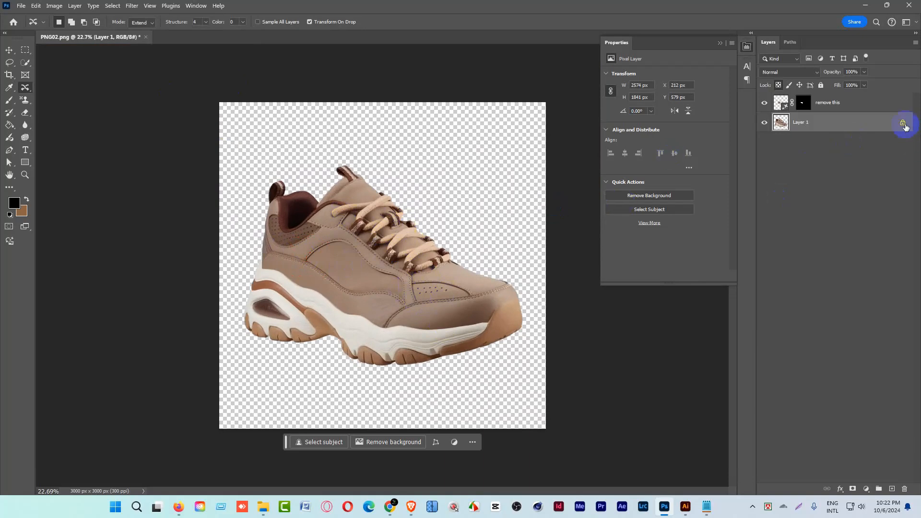
shift+click(842, 105)
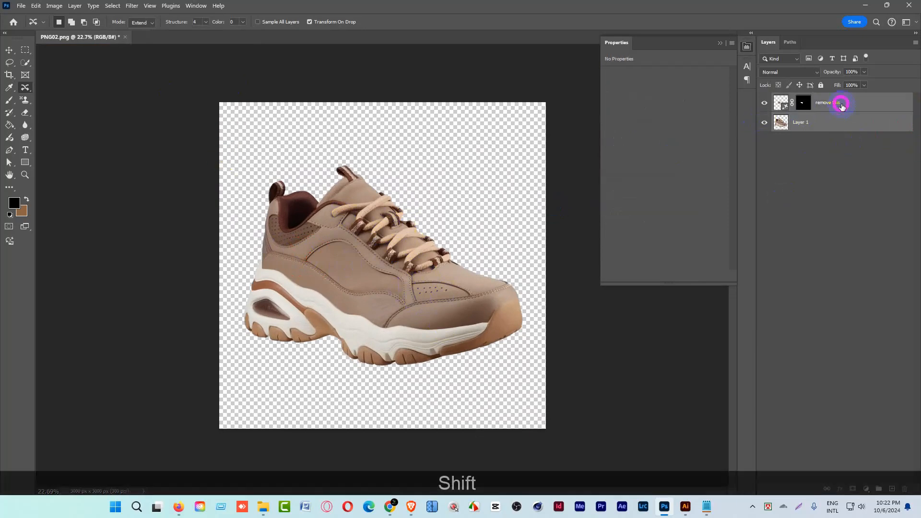
right_click(842, 106)
click(847, 171)
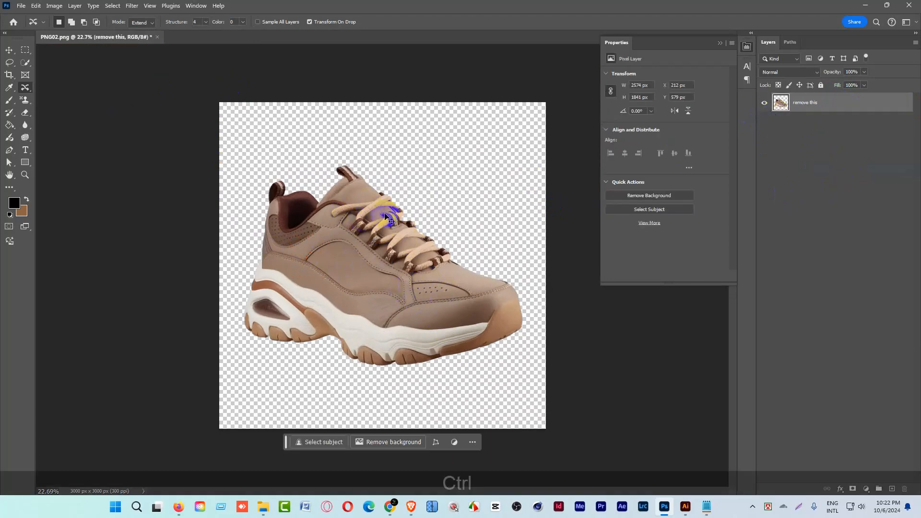
Scale the merged sneaker down to about 98.56% around its centre, keeping its rotation at 0°.
key(ctrl+t)
mouse_move(383, 165)
mouse_down()
mouse_move(399, 114)
mouse_move(382, 209)
mouse_move(394, 166)
mouse_up()
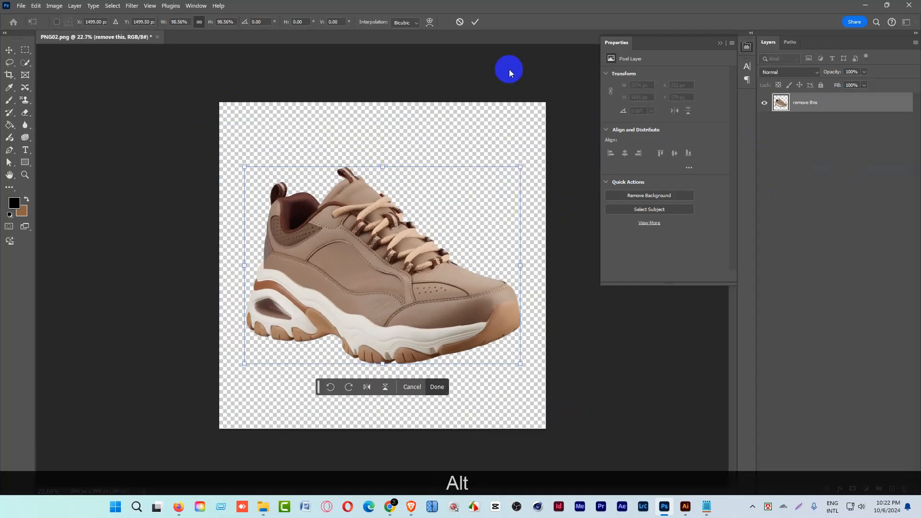
drag(531, 169, 535, 249)
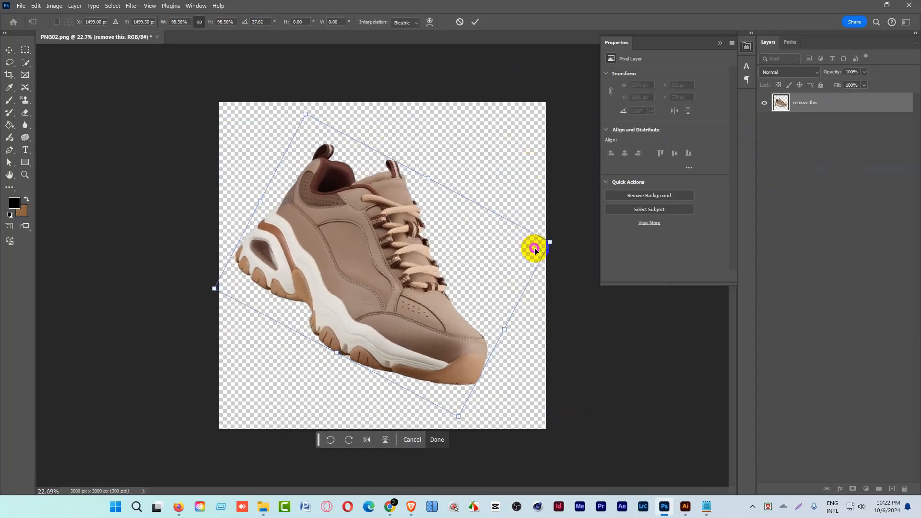
key(ctrl+z)
click(476, 21)
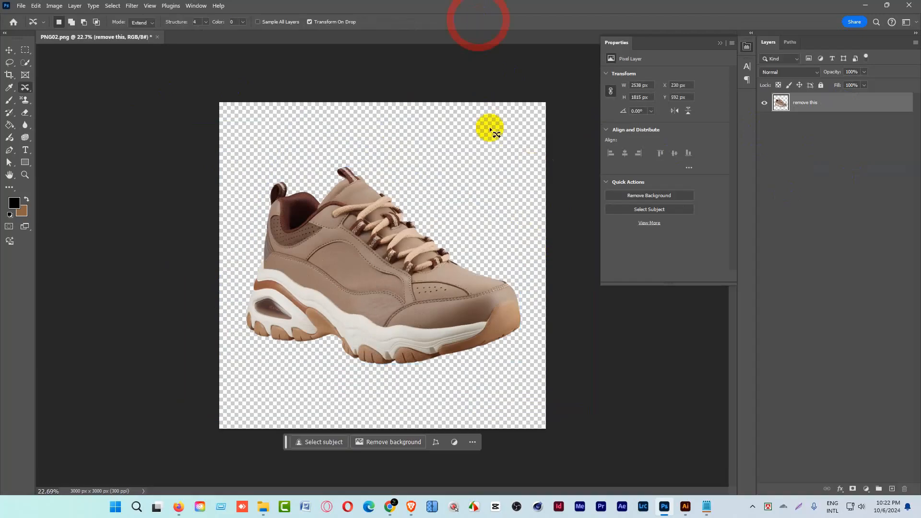
Save a copy of the edited sneaker as PNG02 copy.png in the Pngtree Upload PNG folder.
click(21, 6)
click(29, 135)
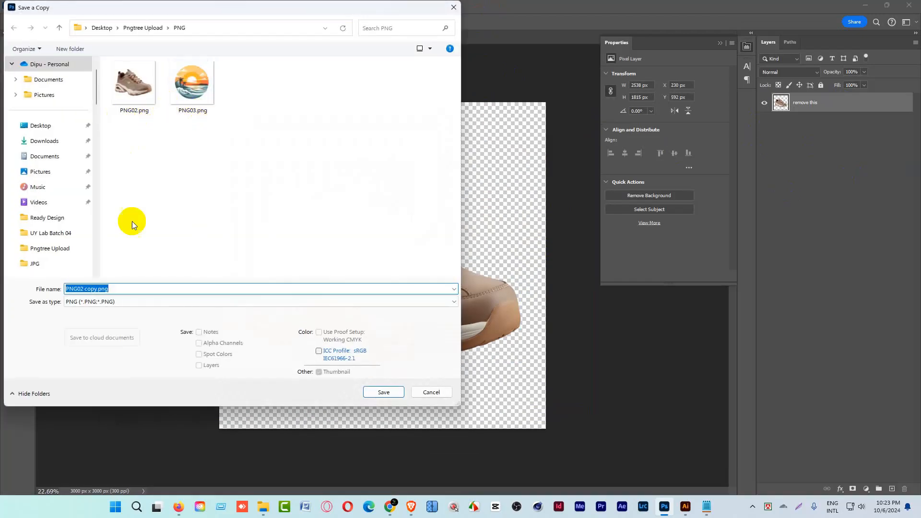
click(384, 393)
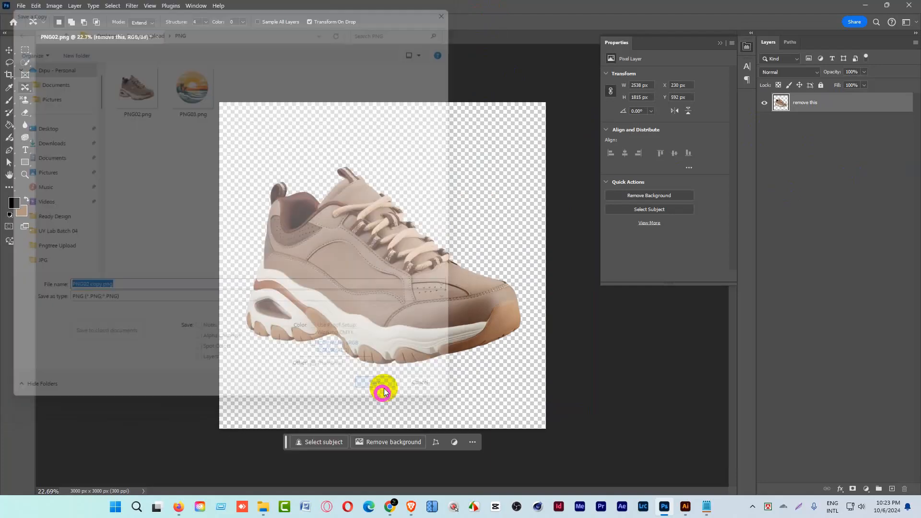
click(514, 149)
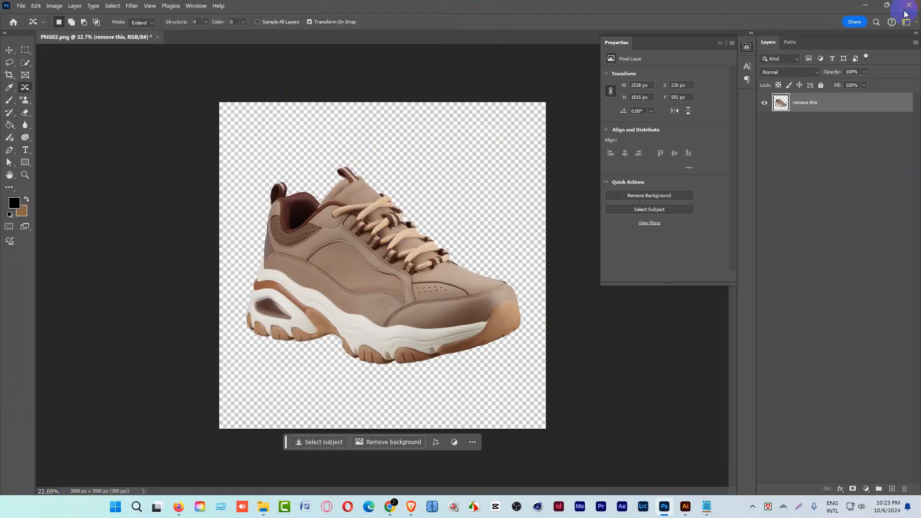
Minimize the open application windows to reach the desktop and close the JPG folder window.
click(865, 5)
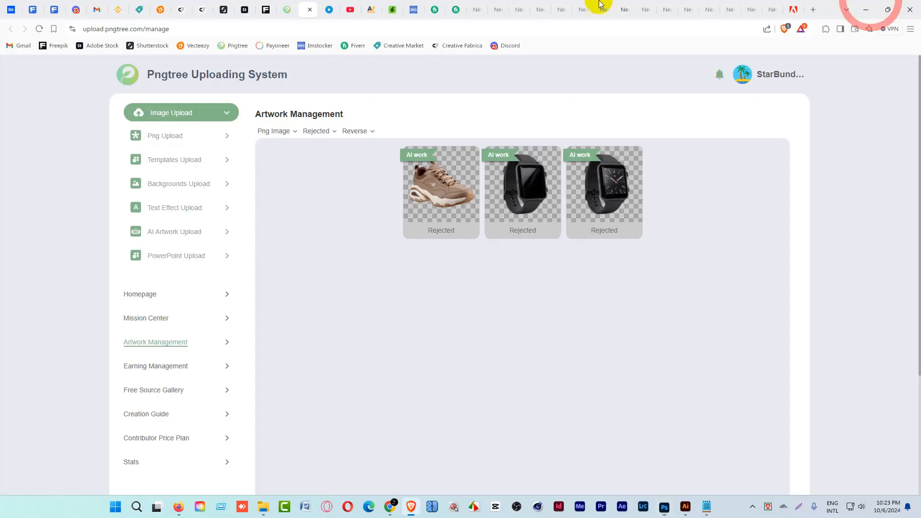
click(866, 7)
click(482, 97)
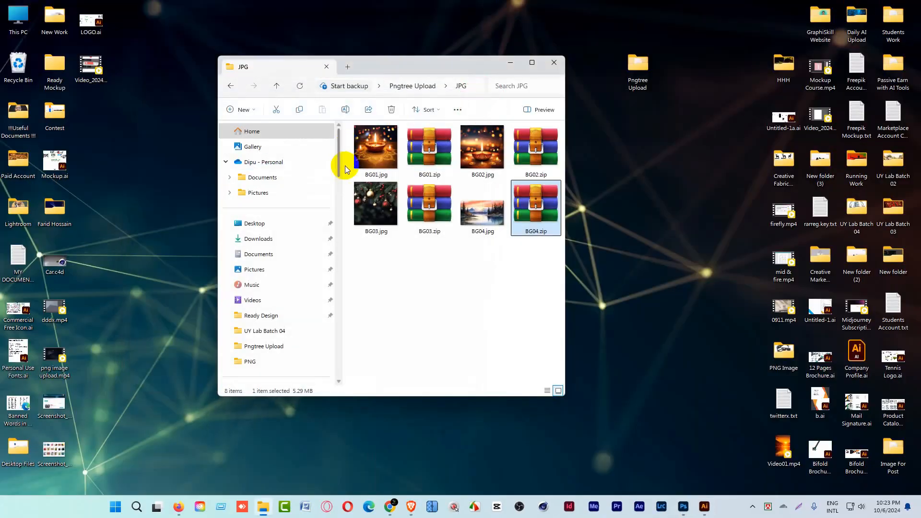
click(552, 64)
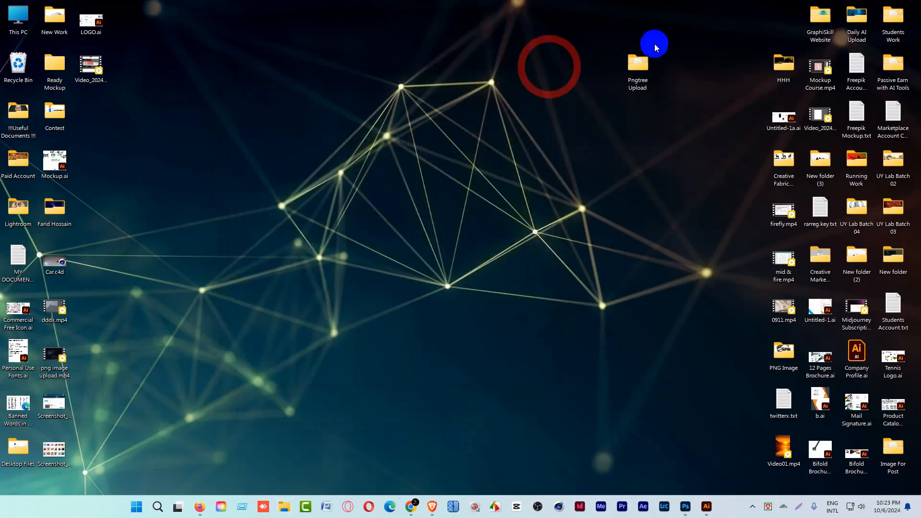
Open the PNG folder inside Pngtree Upload with large thumbnails and delete the original PNG02.png.
double_click(631, 66)
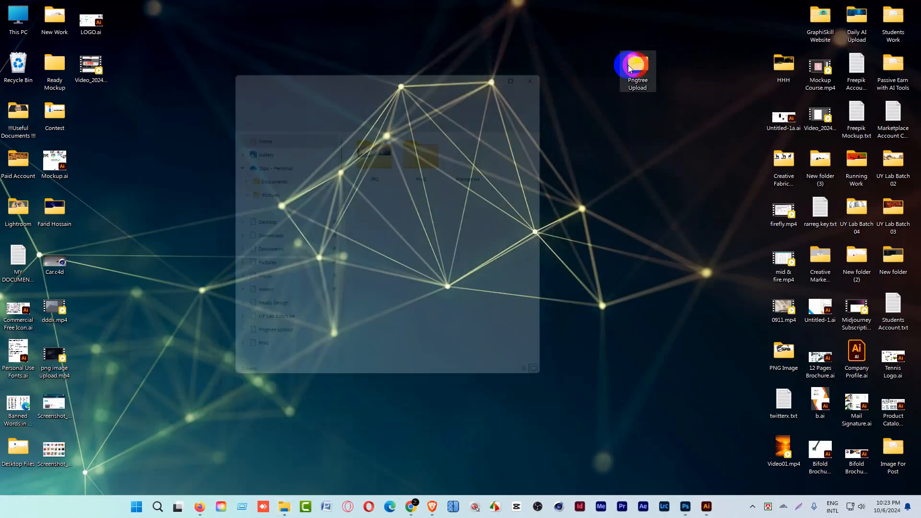
double_click(426, 144)
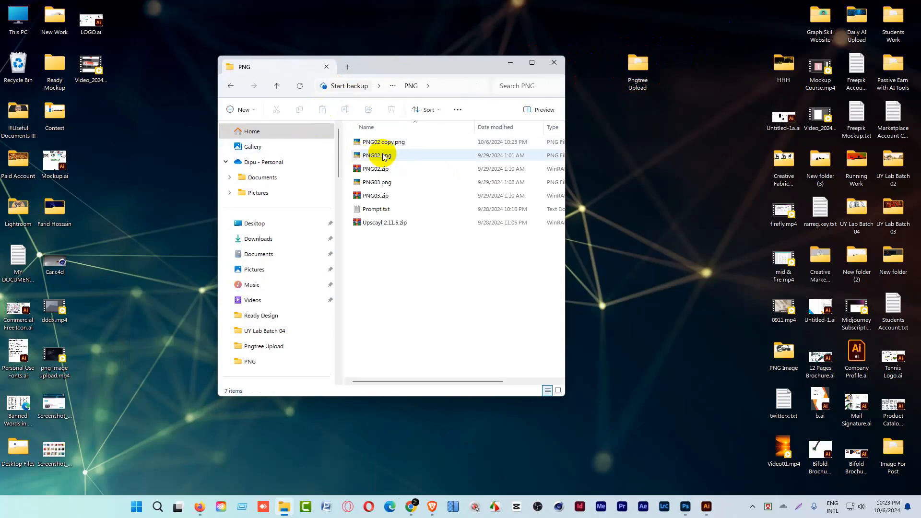
click(558, 391)
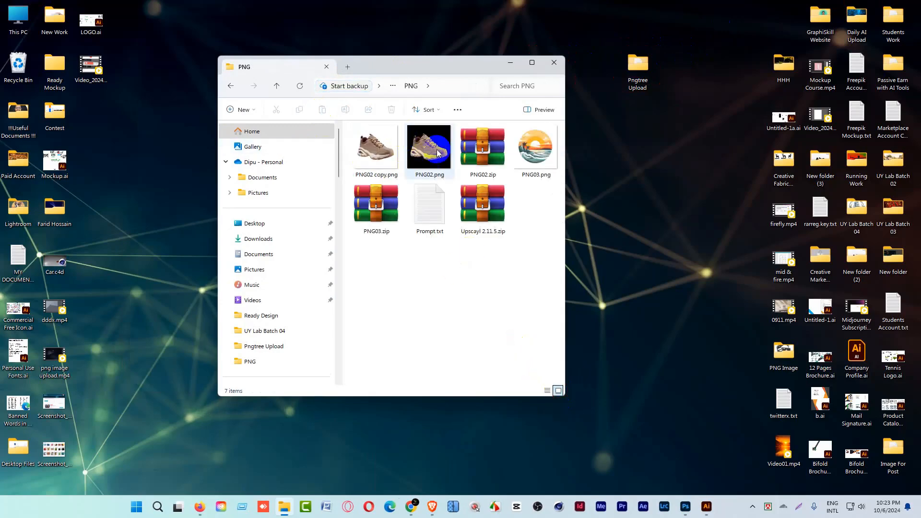
key(Delete)
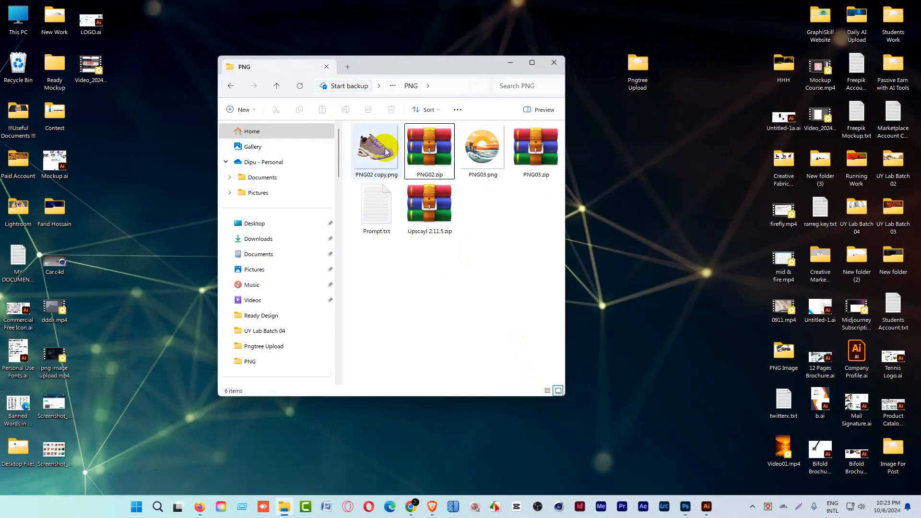
Inspect PNG02 copy.png up close in the photo viewer, then close the viewer and the PNG folder window.
double_click(386, 152)
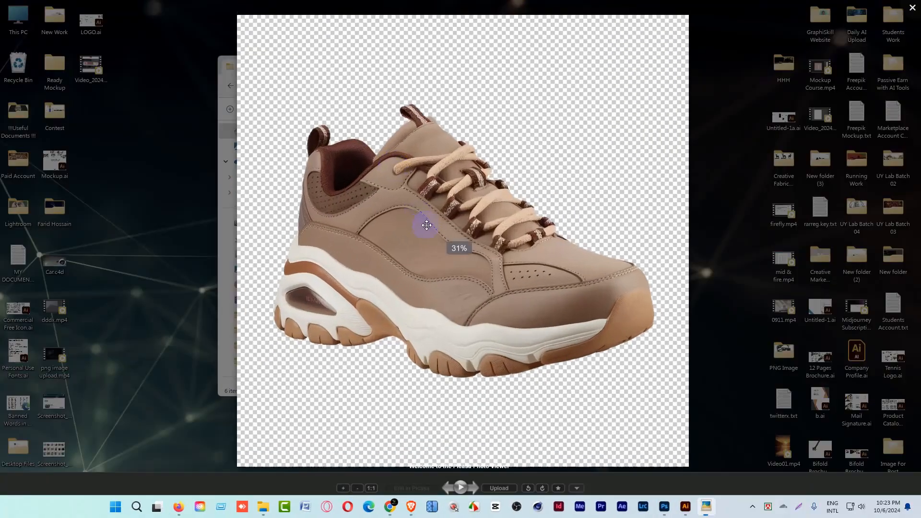
scroll(426, 227, up, 4)
scroll(424, 227, down, 5)
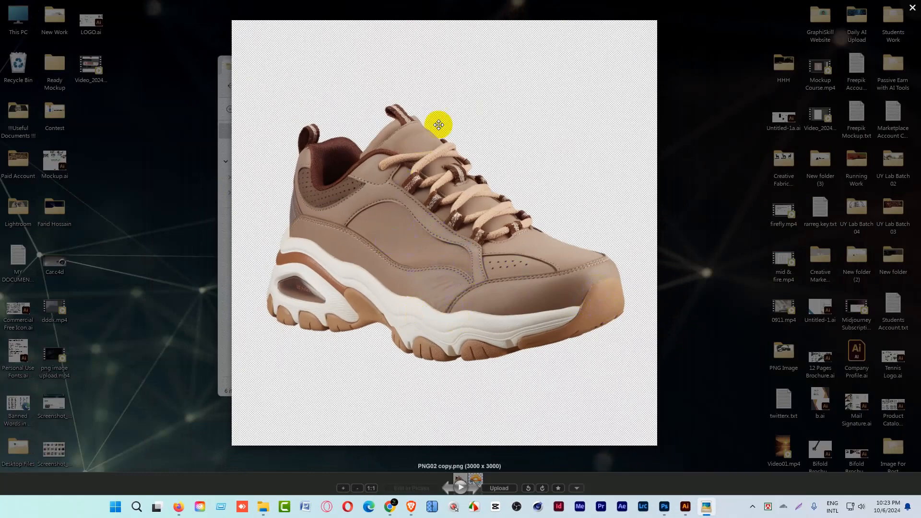
click(912, 8)
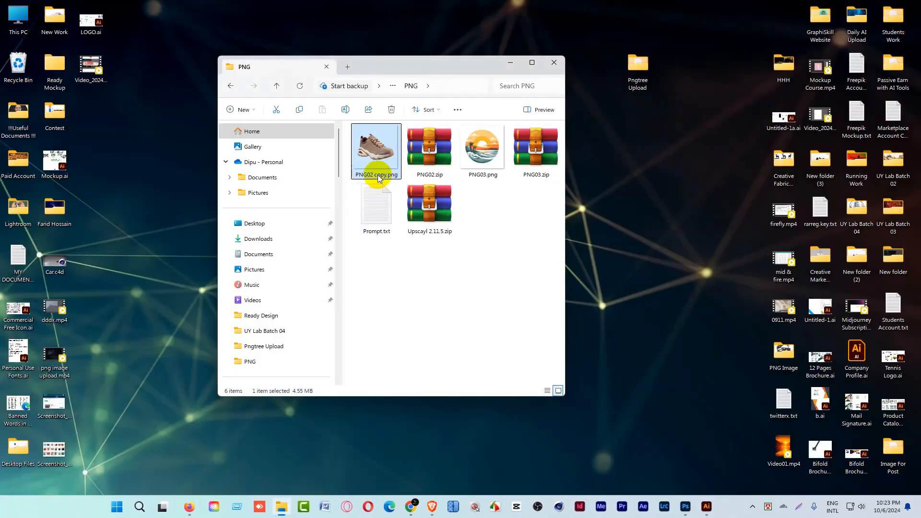
click(430, 159)
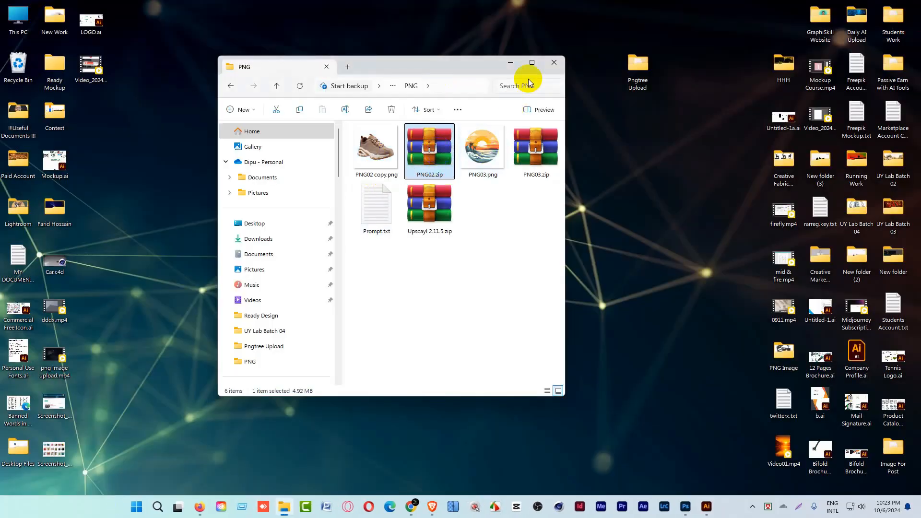
click(554, 64)
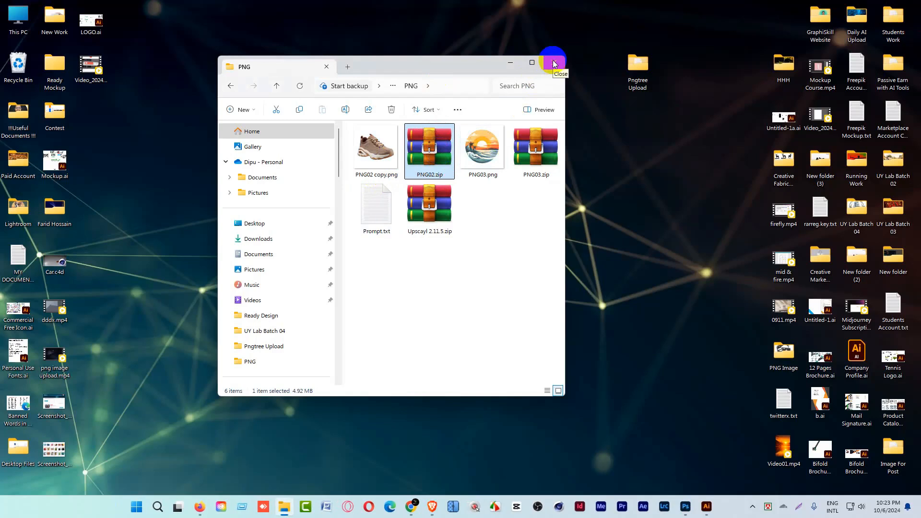